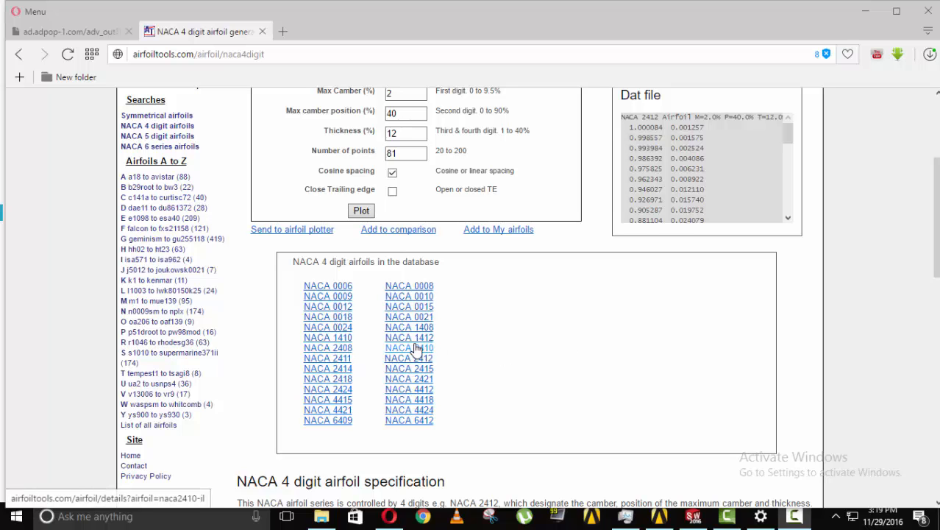
# Look over the NACA 4 digit airfoil generator page and the point coordinates in the aerofoil2 text file.
pyautogui.scroll(1, 416, 349)
pyautogui.scroll(2, 577, 259)
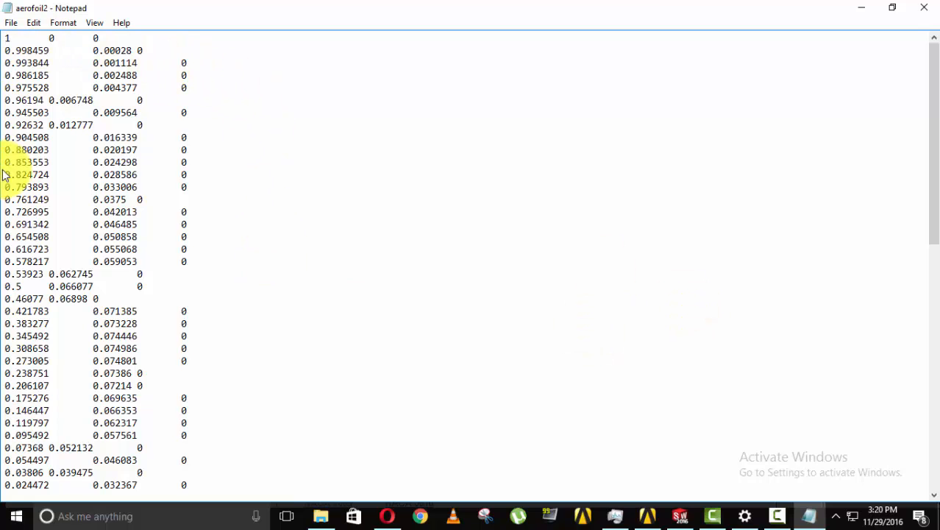
pyautogui.scroll(-15, 289, 312)
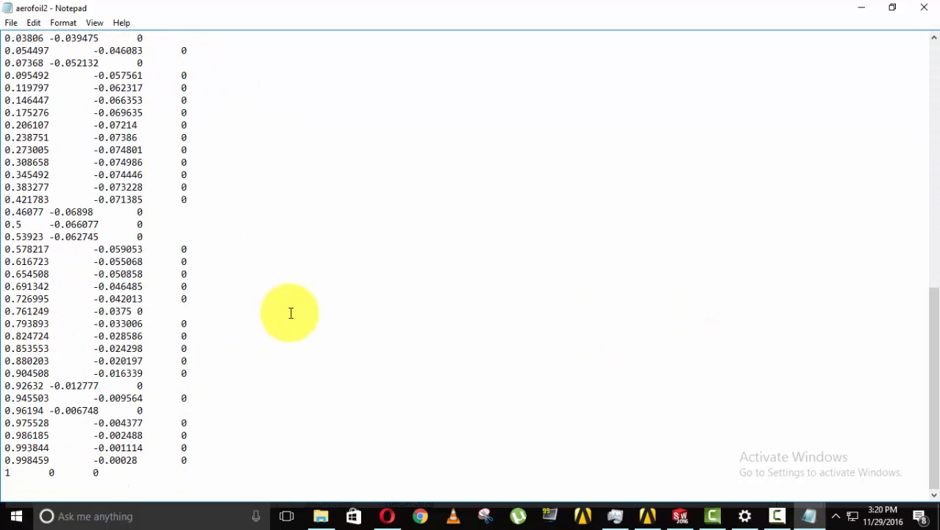
pyautogui.scroll(9, 291, 312)
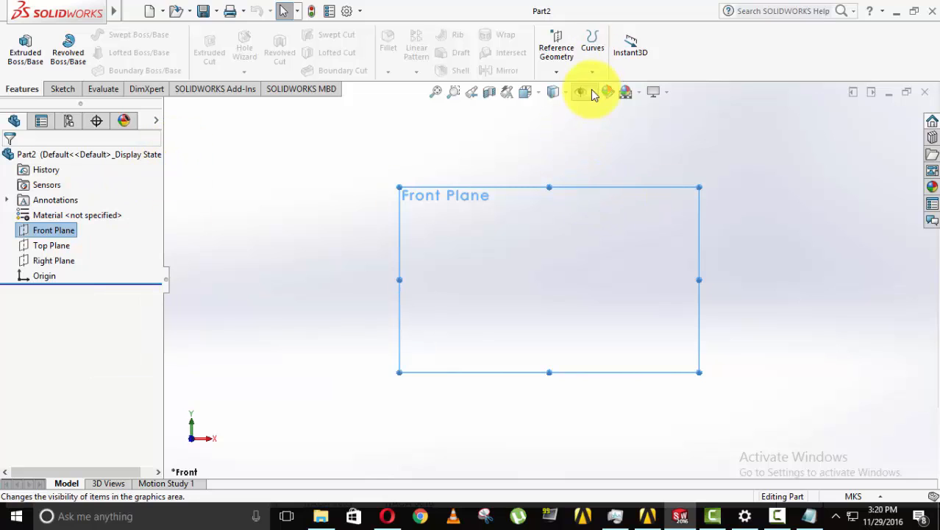
# Create a curve through XYZ points from the text file aerofoil2.txt in the Documents folder.
pyautogui.click(591, 53)
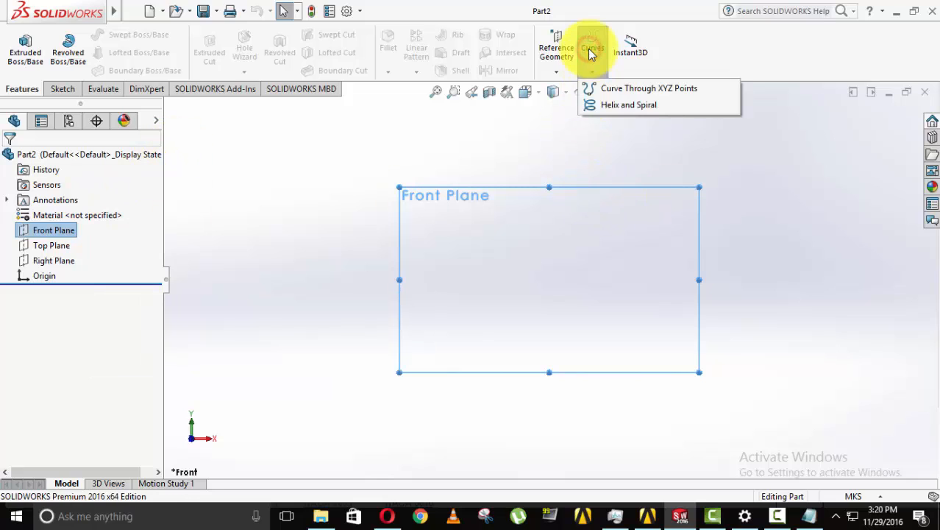
pyautogui.click(622, 91)
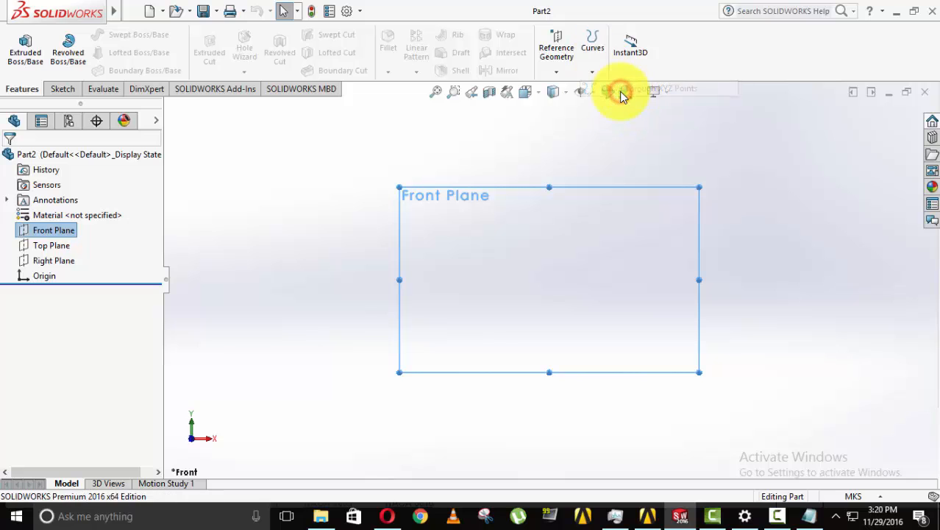
pyautogui.click(208, 35)
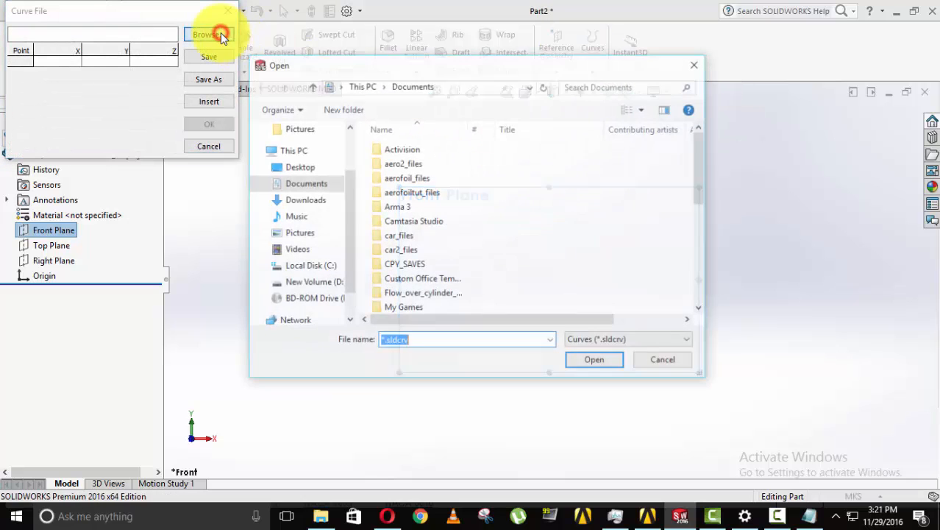
pyautogui.scroll(-2, 457, 205)
pyautogui.scroll(-3, 457, 209)
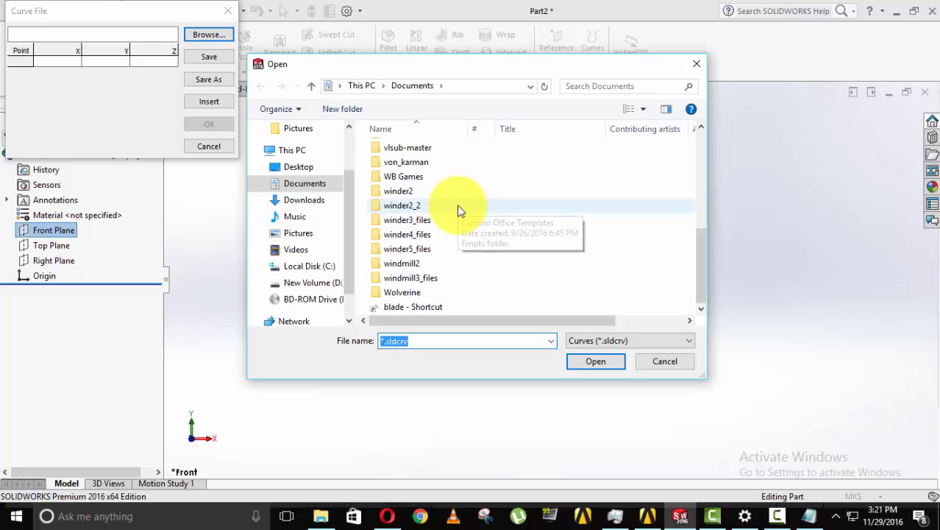
pyautogui.scroll(6, 457, 210)
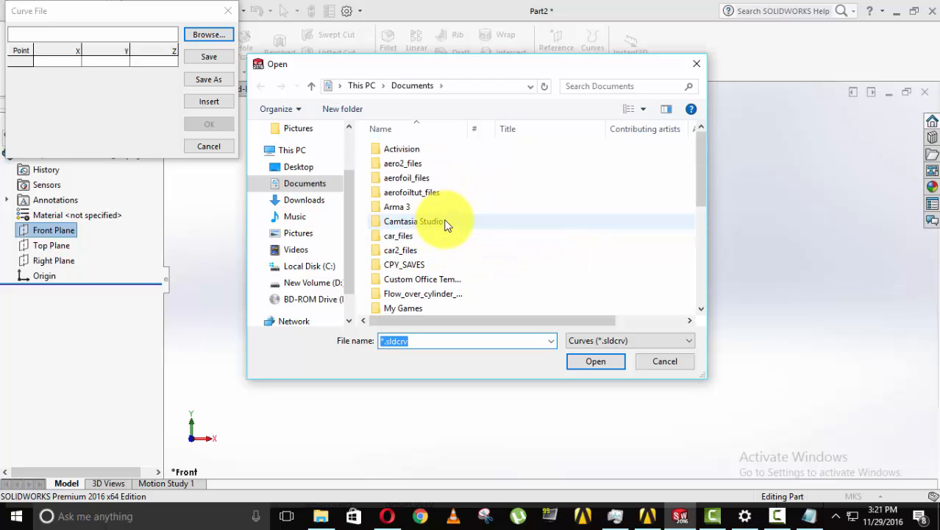
pyautogui.click(609, 342)
pyautogui.click(602, 365)
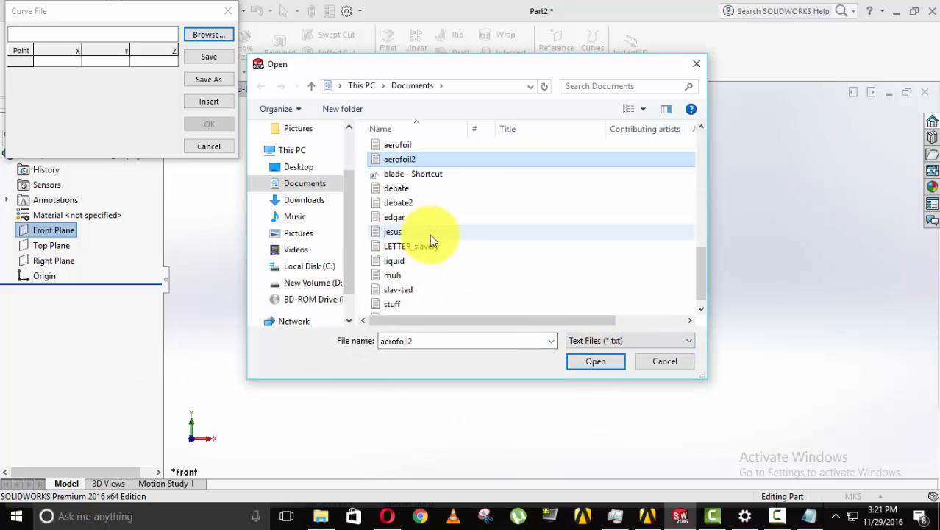
pyautogui.click(593, 362)
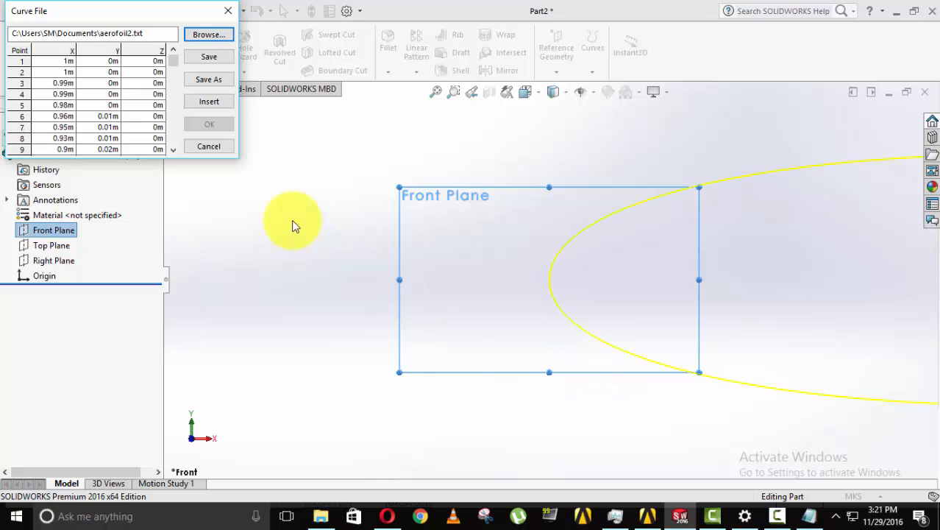
pyautogui.scroll(6, 587, 272)
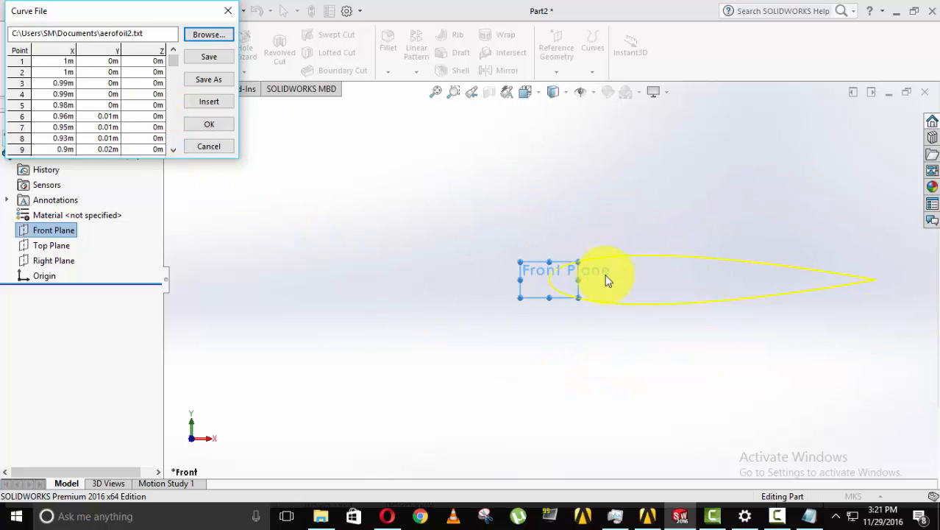
pyautogui.scroll(-1, 754, 278)
pyautogui.scroll(-6, 722, 278)
pyautogui.scroll(7, 496, 278)
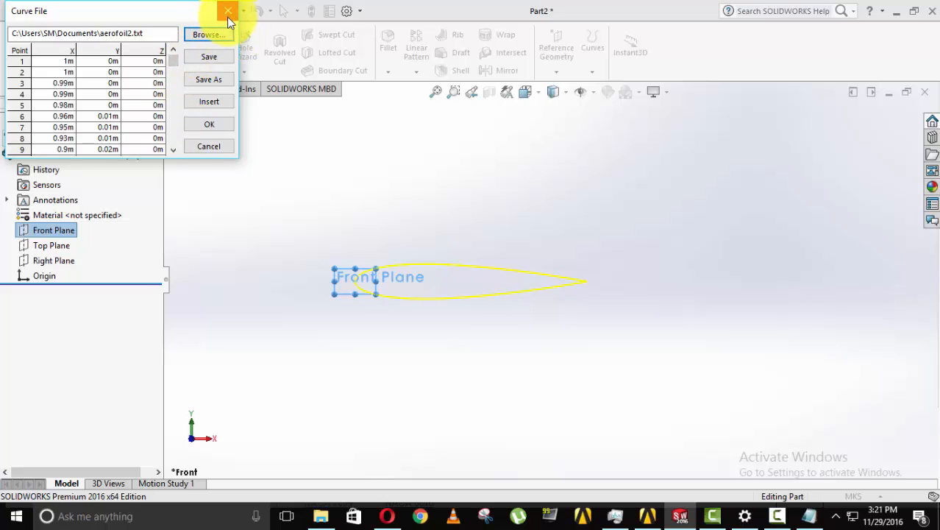
pyautogui.click(222, 124)
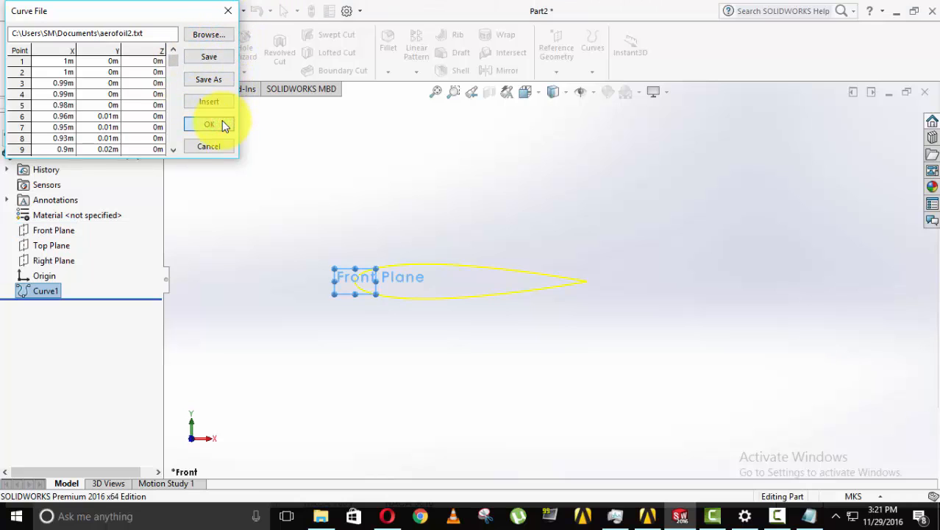
# Sketch on the Front Plane, convert the airfoil curve into sketch entities and exit the sketch.
pyautogui.scroll(4, 492, 309)
pyautogui.scroll(2, 518, 275)
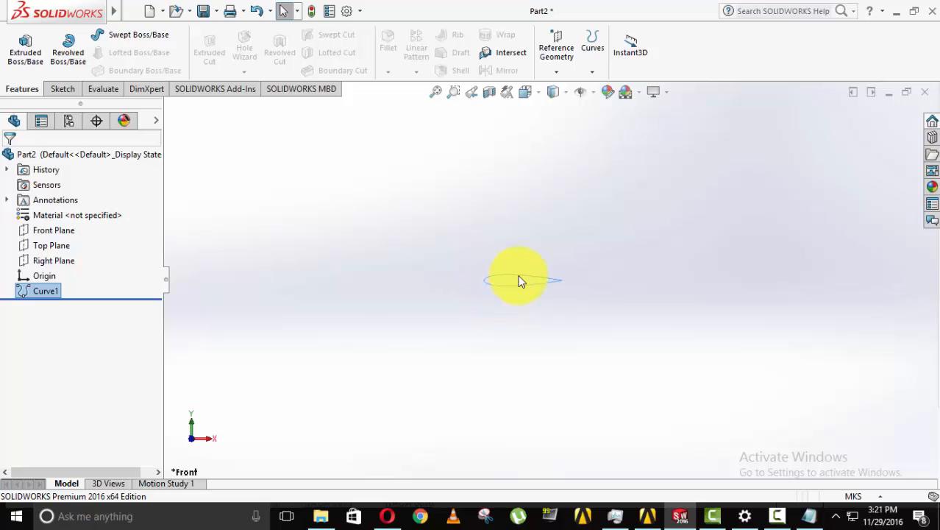
pyautogui.scroll(-8, 531, 275)
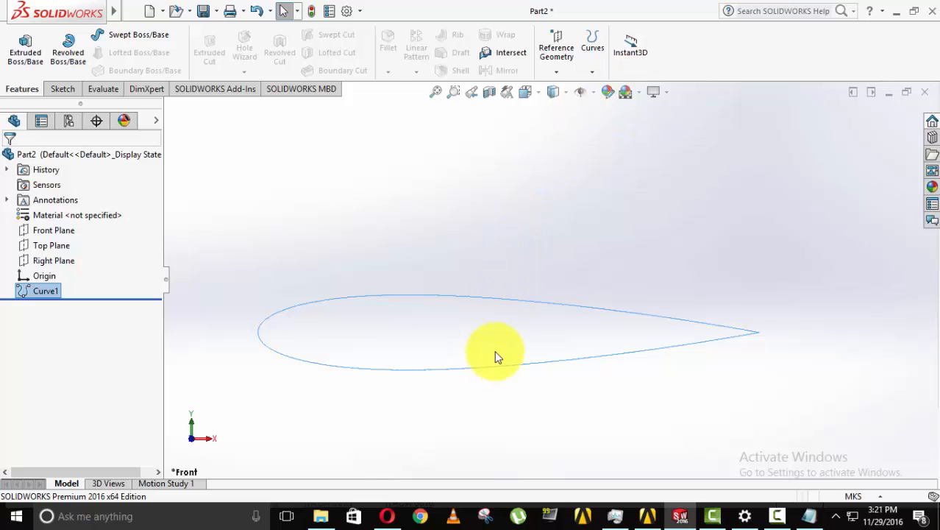
pyautogui.scroll(3, 520, 309)
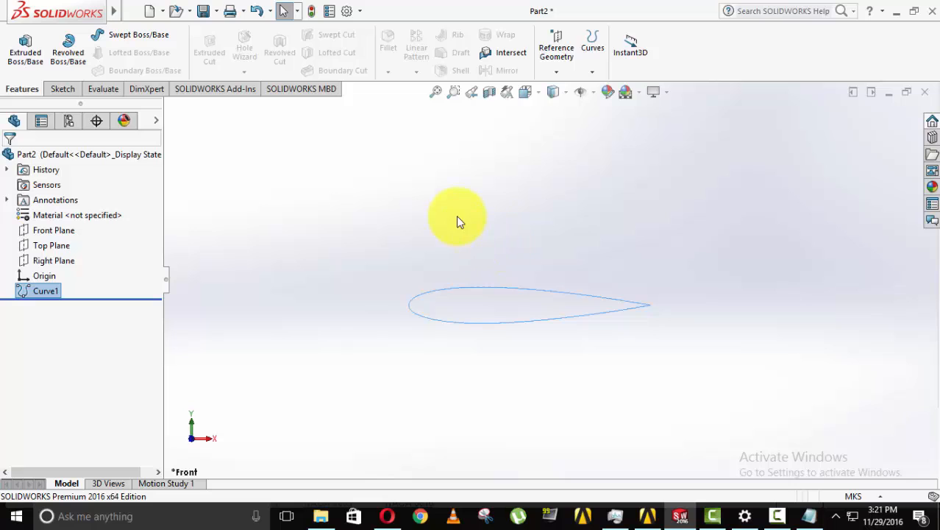
pyautogui.click(353, 202)
pyautogui.press('f')
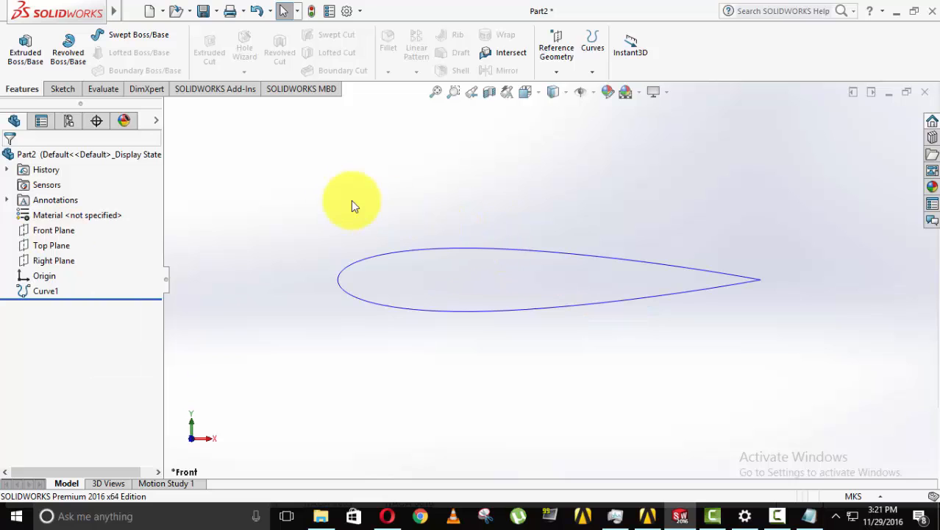
pyautogui.rightClick(44, 230)
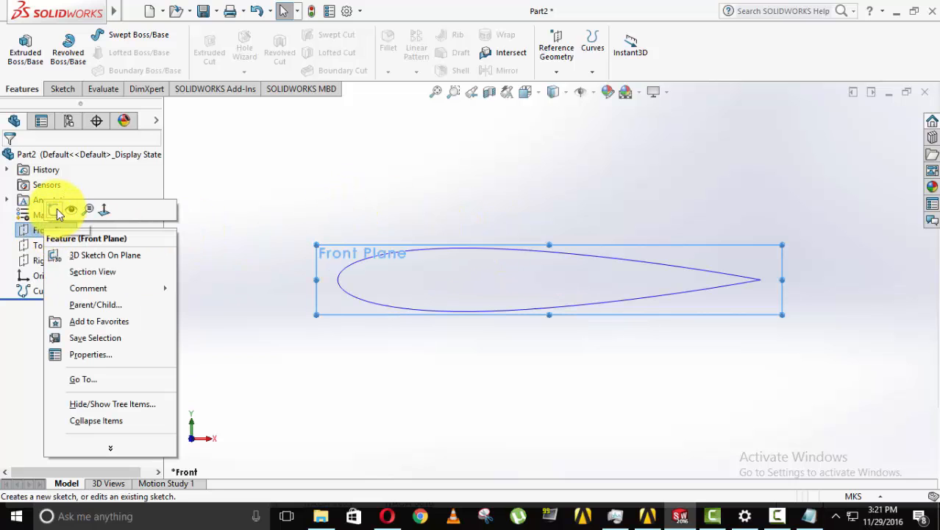
pyautogui.click(57, 208)
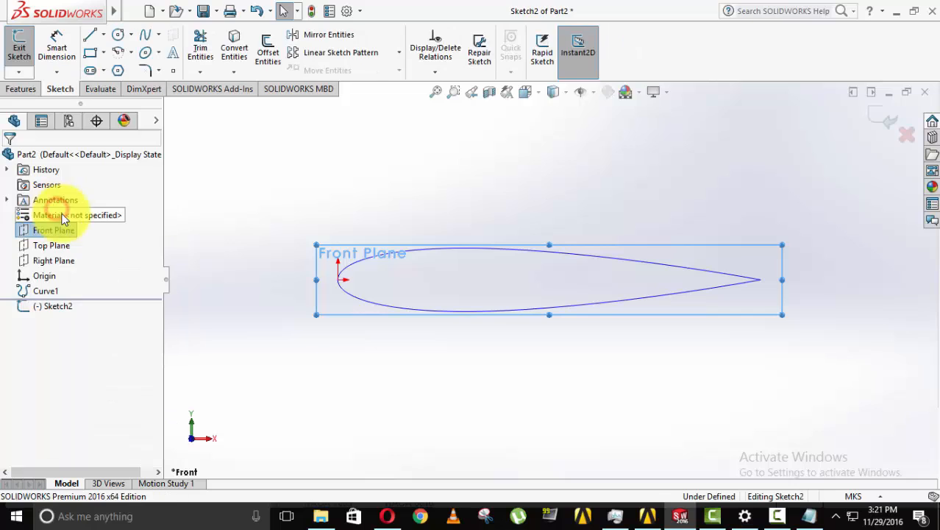
pyautogui.click(571, 253)
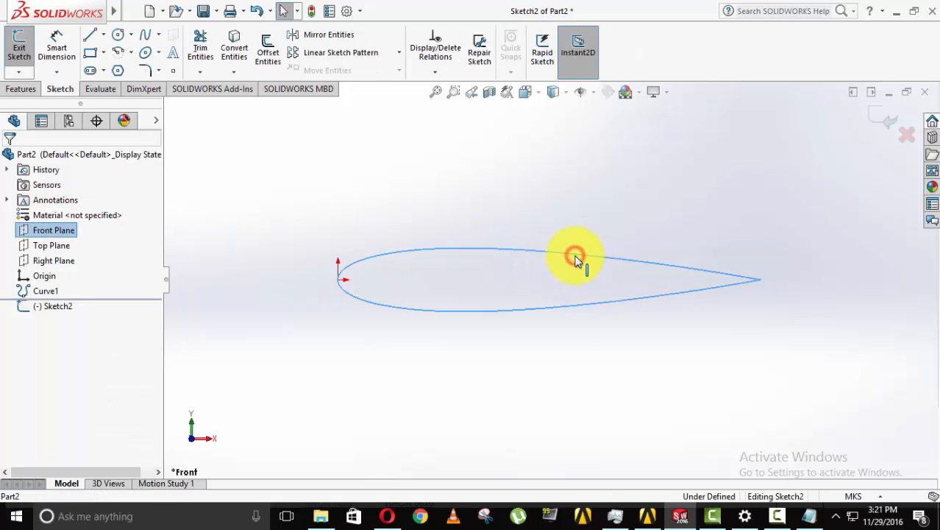
pyautogui.click(234, 46)
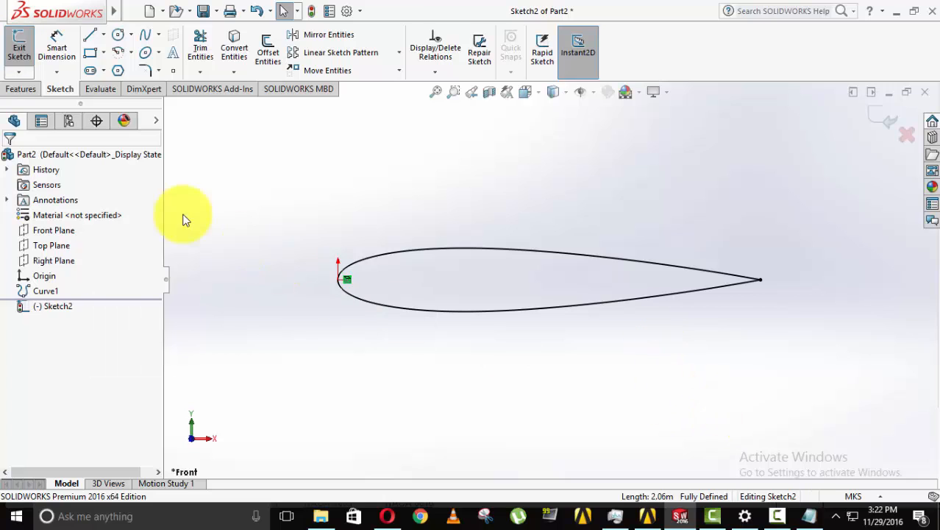
pyautogui.click(24, 46)
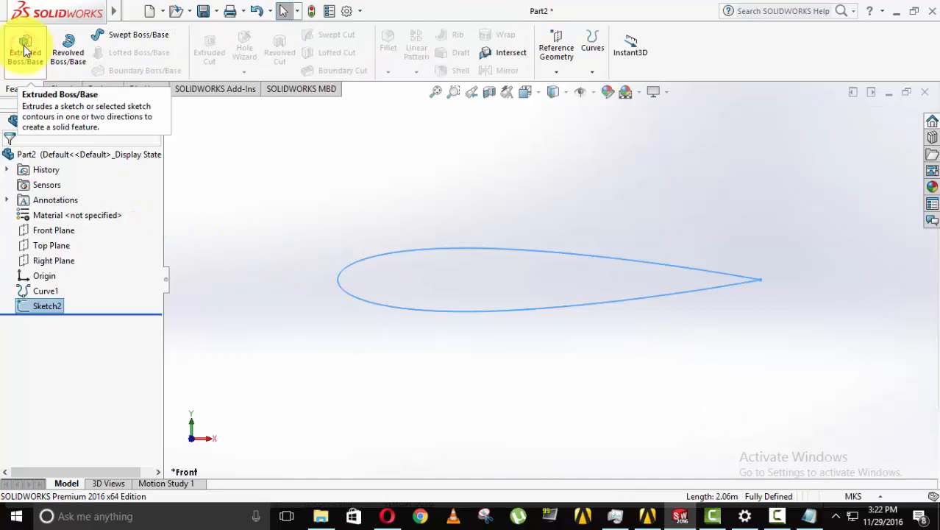
# Delete the imported airfoil curve without deleting its child features, so that the dependent sketch is kept.
pyautogui.click(53, 290)
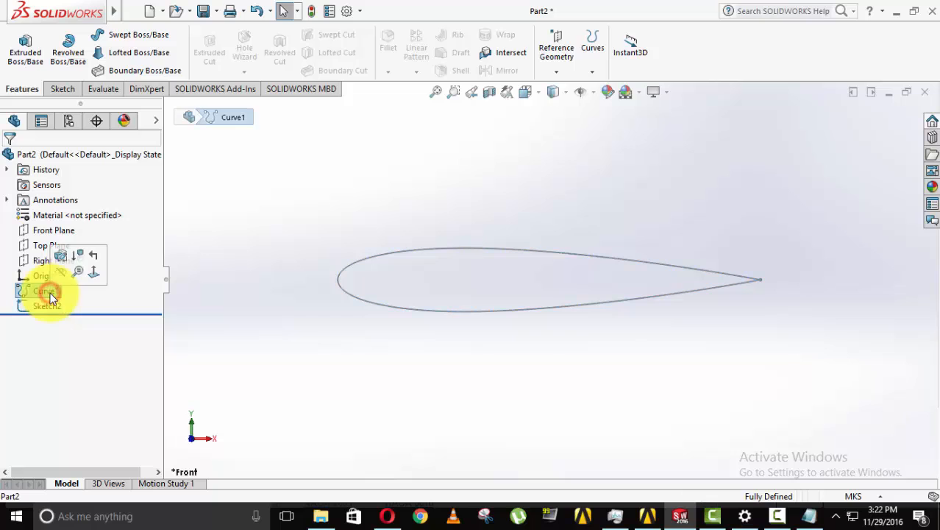
pyautogui.press('Delete')
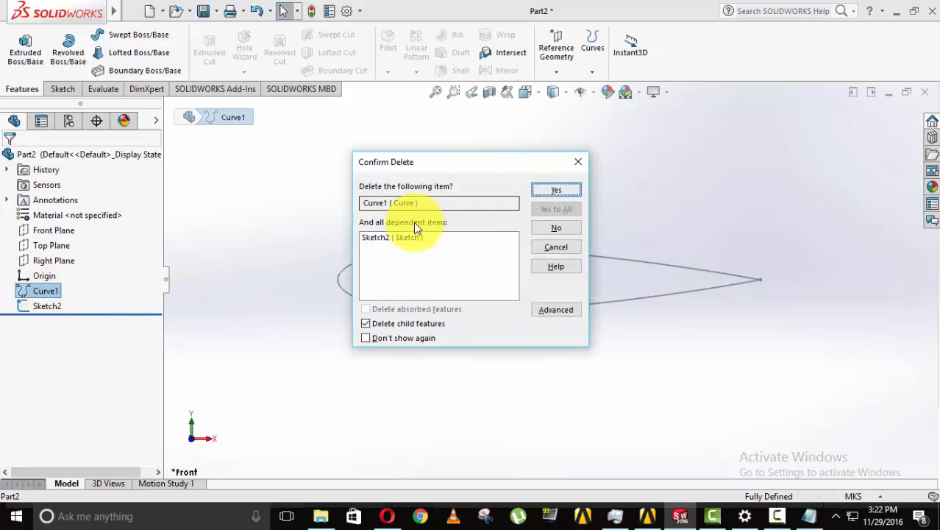
pyautogui.click(395, 240)
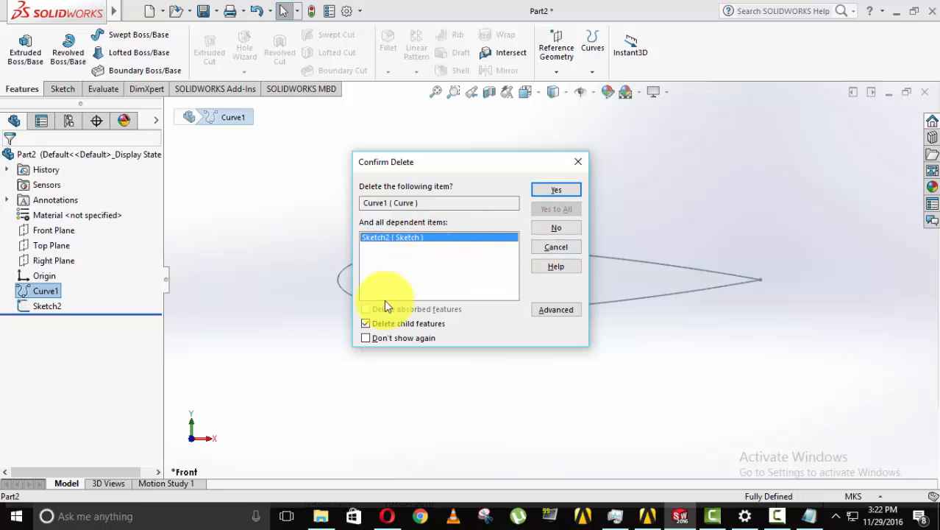
pyautogui.click(365, 325)
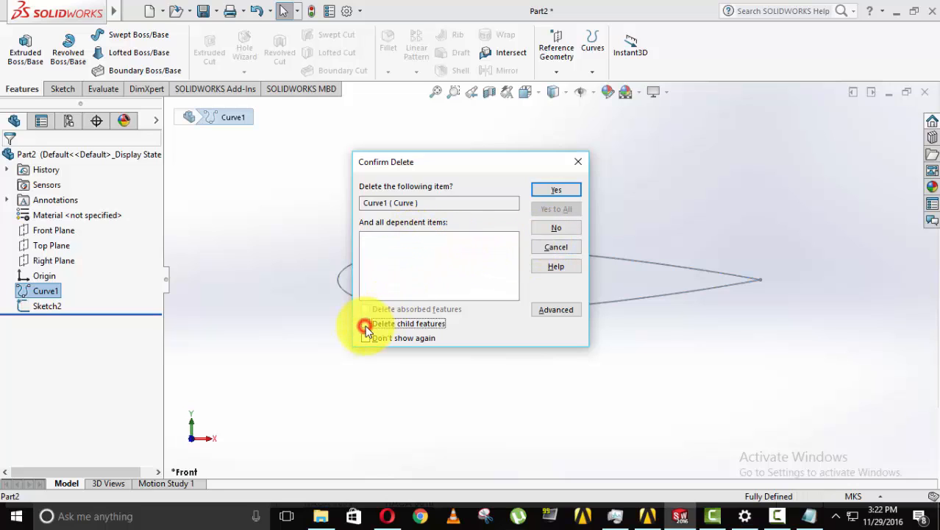
pyautogui.click(556, 193)
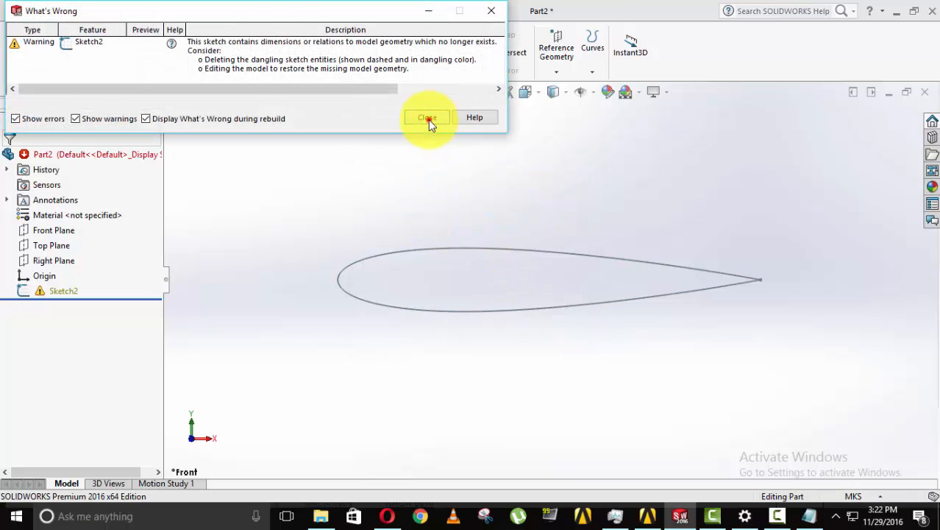
pyautogui.click(428, 119)
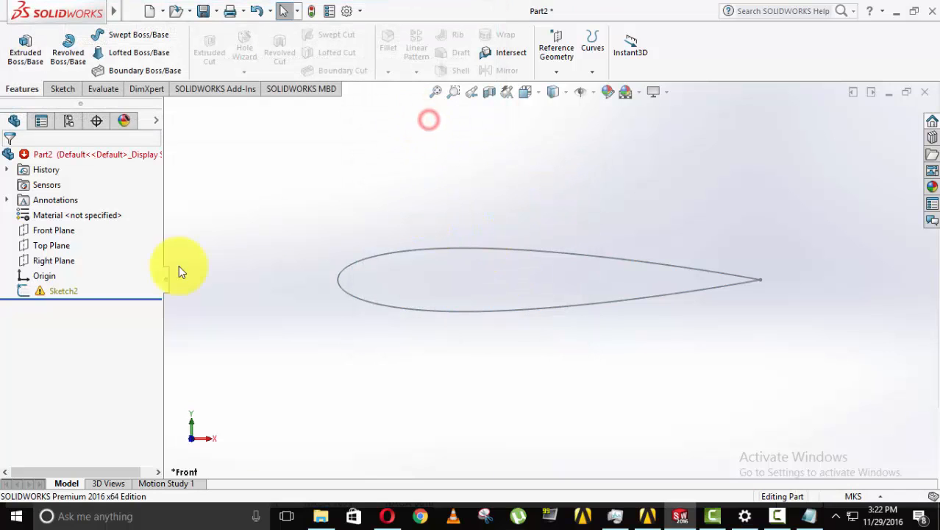
# Edit the airfoil sketch and delete the dangling On Edge relation of its spline.
pyautogui.click(47, 290)
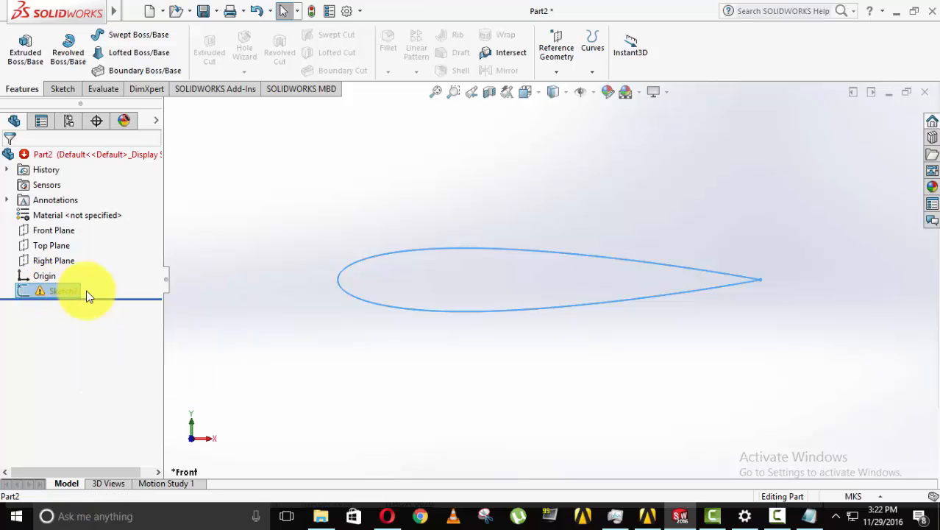
pyautogui.rightClick(48, 291)
pyautogui.click(58, 202)
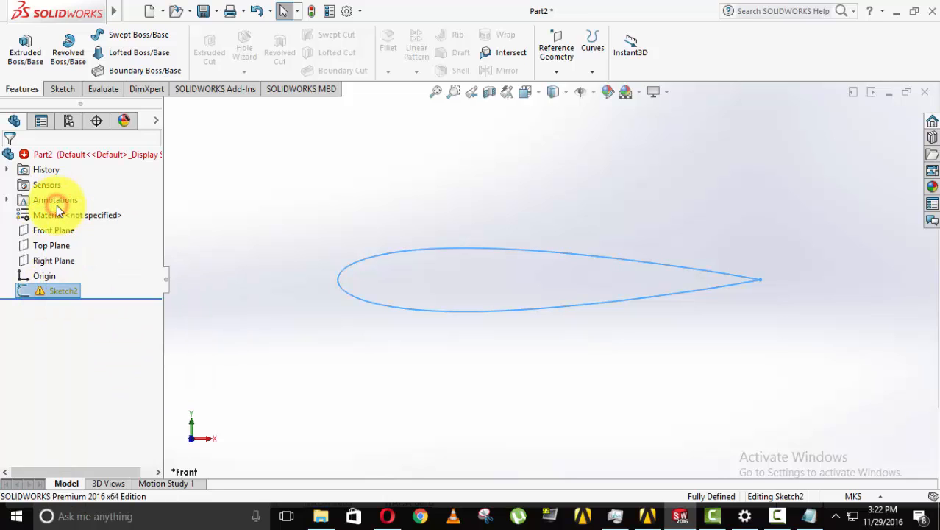
pyautogui.scroll(-5, 350, 288)
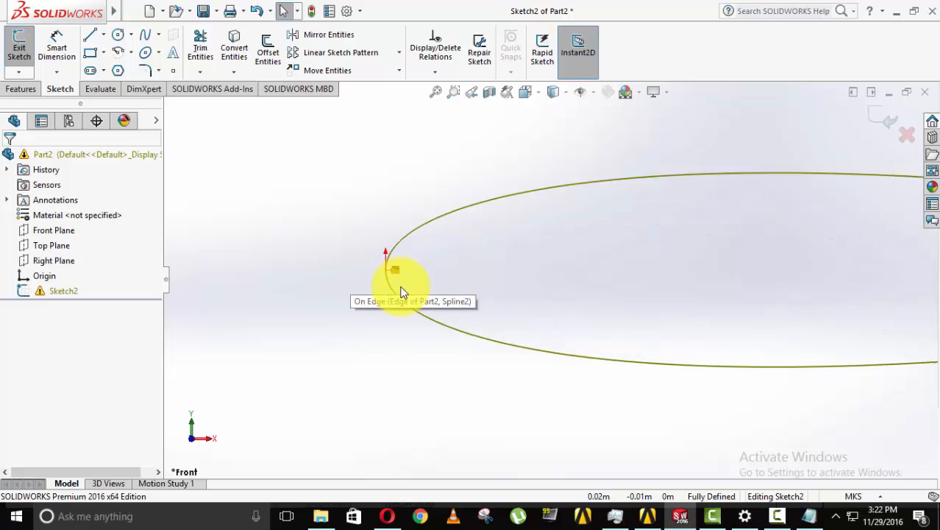
pyautogui.scroll(-2, 401, 293)
pyautogui.click(405, 260)
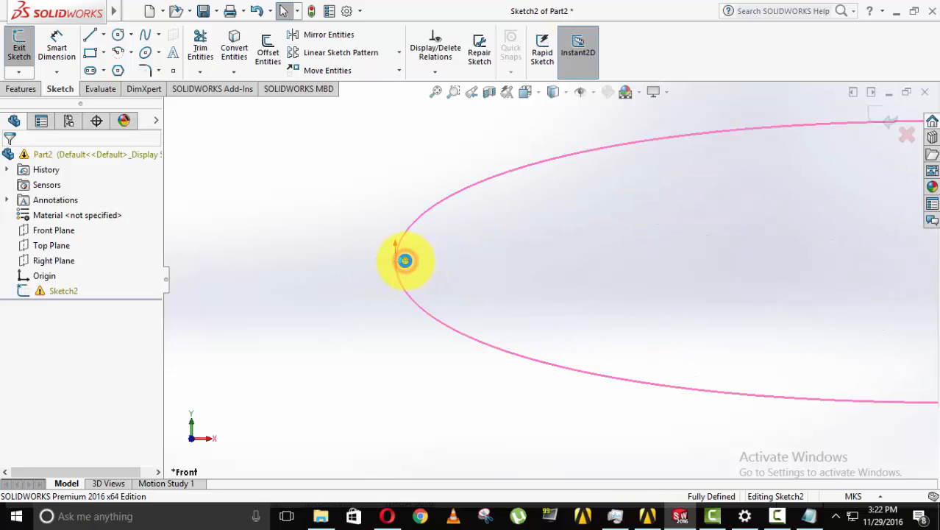
pyautogui.click(38, 263)
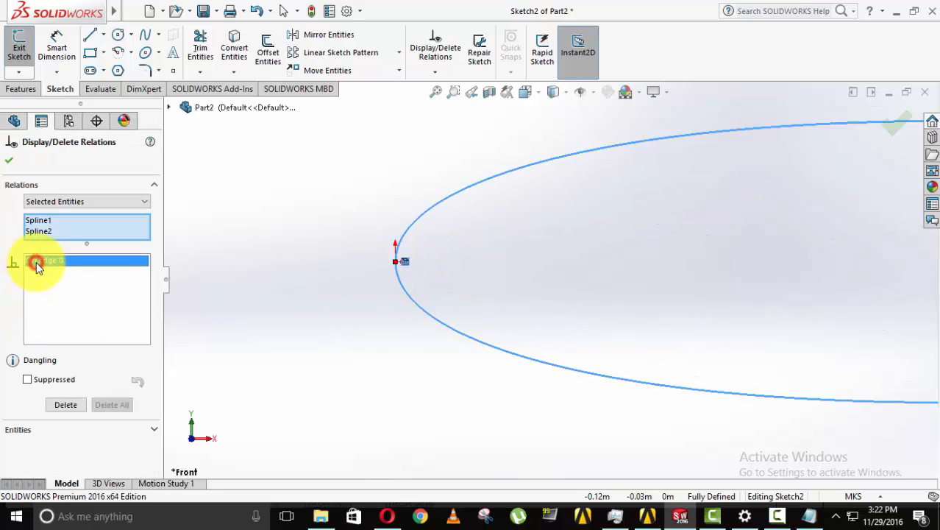
pyautogui.press('Delete')
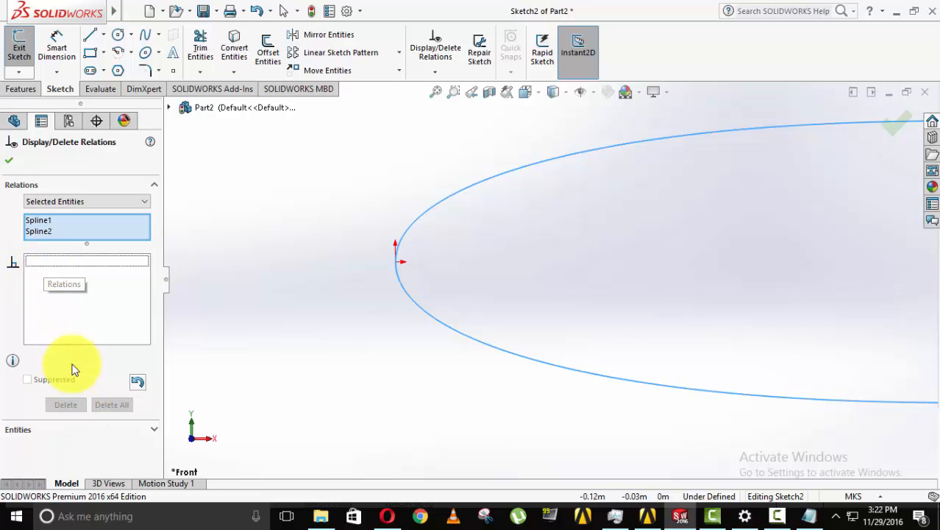
pyautogui.click(9, 160)
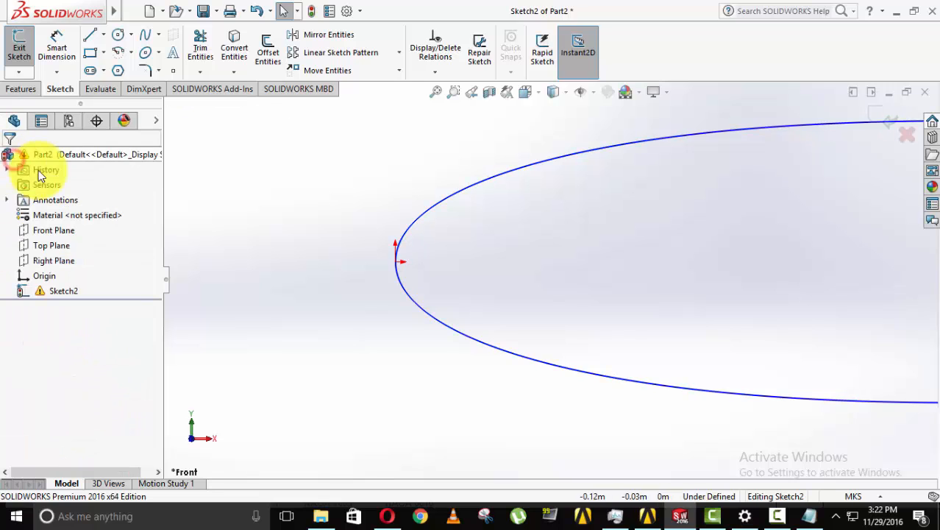
# Inspect the freed airfoil profile from its leading edge to its trailing edge.
pyautogui.scroll(3, 576, 378)
pyautogui.scroll(5, 728, 318)
pyautogui.scroll(-5, 608, 248)
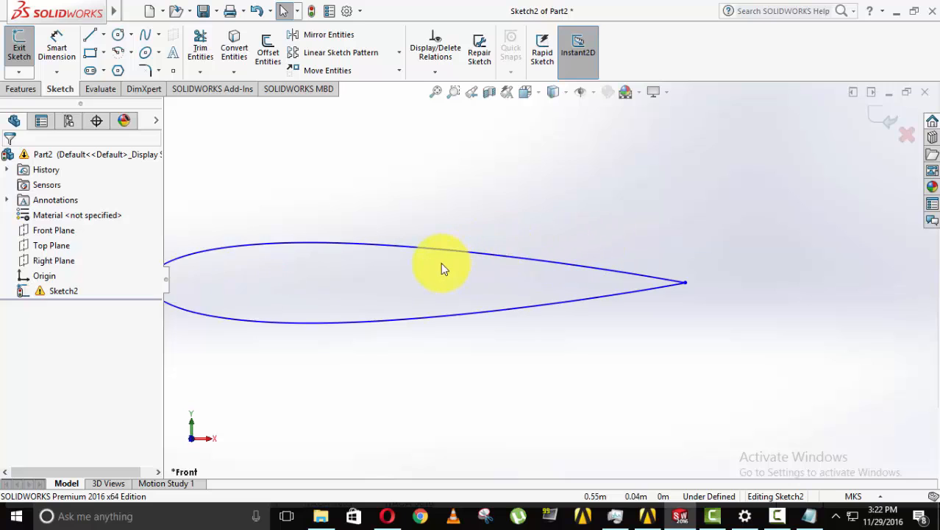
pyautogui.scroll(2, 471, 267)
pyautogui.scroll(-3, 504, 294)
pyautogui.scroll(3, 531, 319)
pyautogui.scroll(-2, 532, 321)
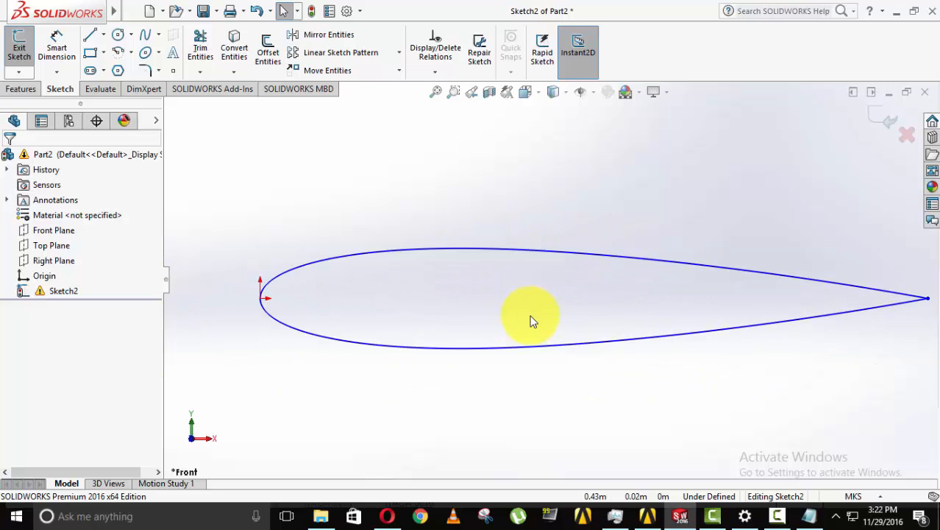
pyautogui.scroll(3, 533, 321)
pyautogui.scroll(-2, 537, 317)
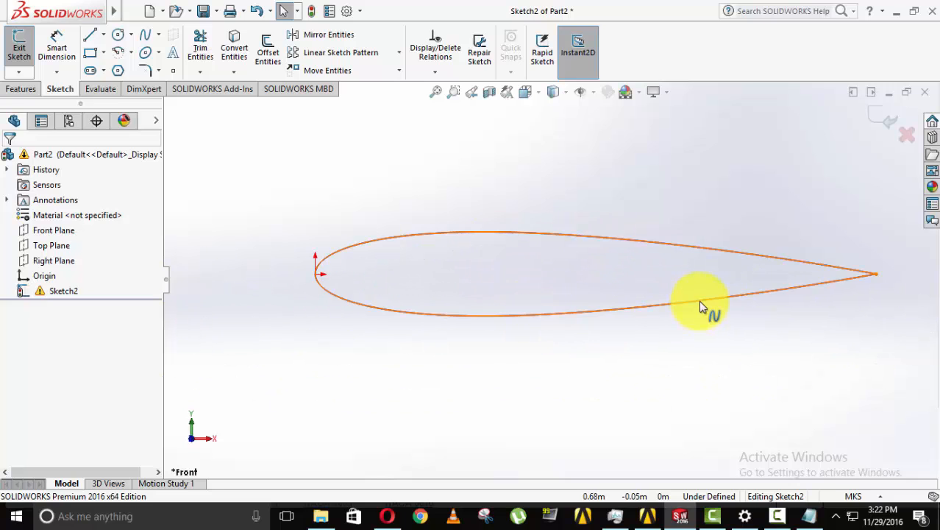
# Switch the search scope to commands, look up rotate and start Rotate Entities.
pyautogui.click(767, 11)
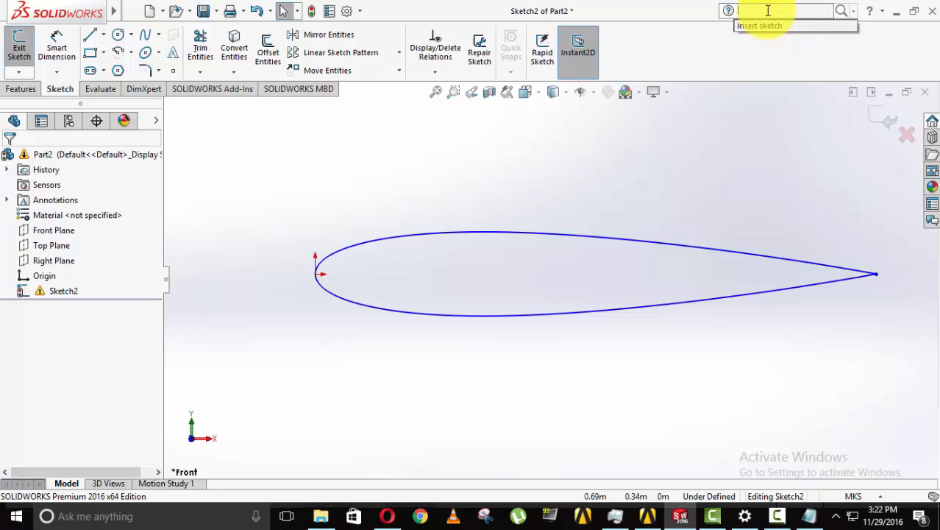
pyautogui.click(853, 11)
pyautogui.click(787, 38)
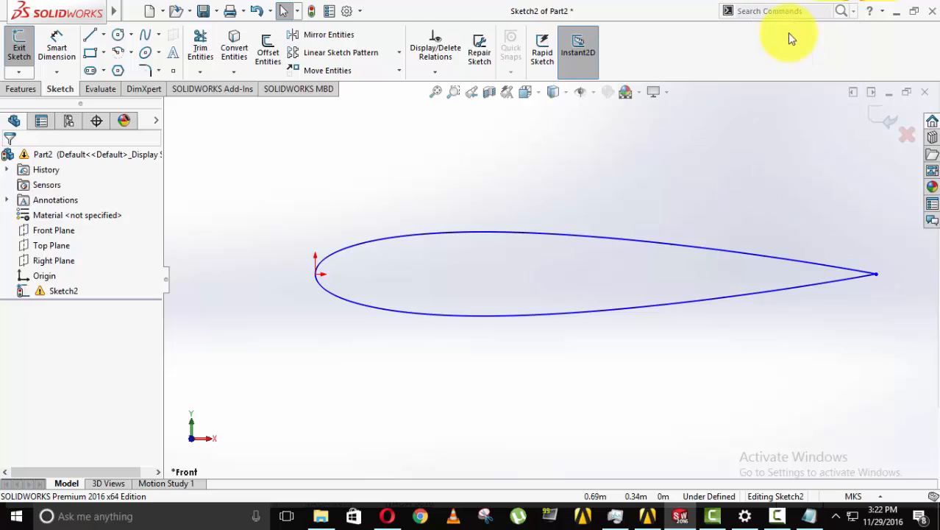
pyautogui.click(786, 11)
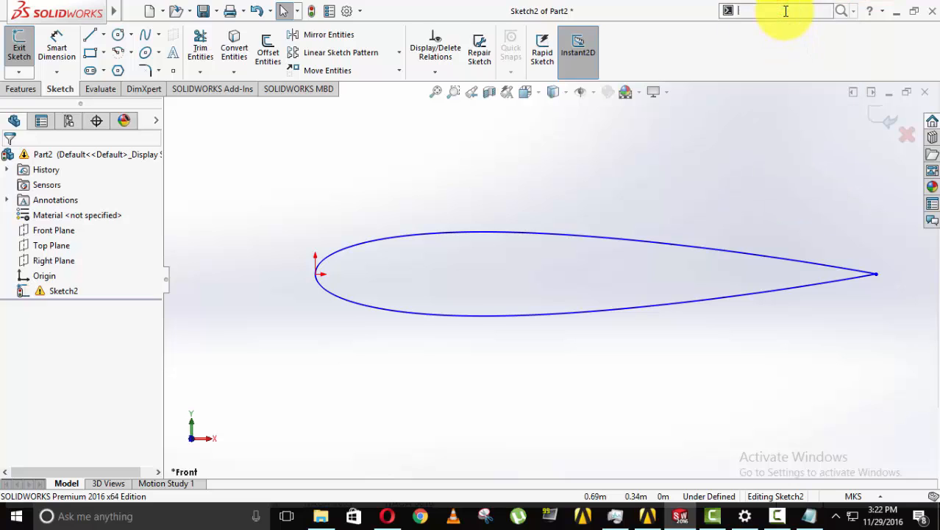
pyautogui.write('t')
pyautogui.press('BackSpace')
pyautogui.write('rotate')
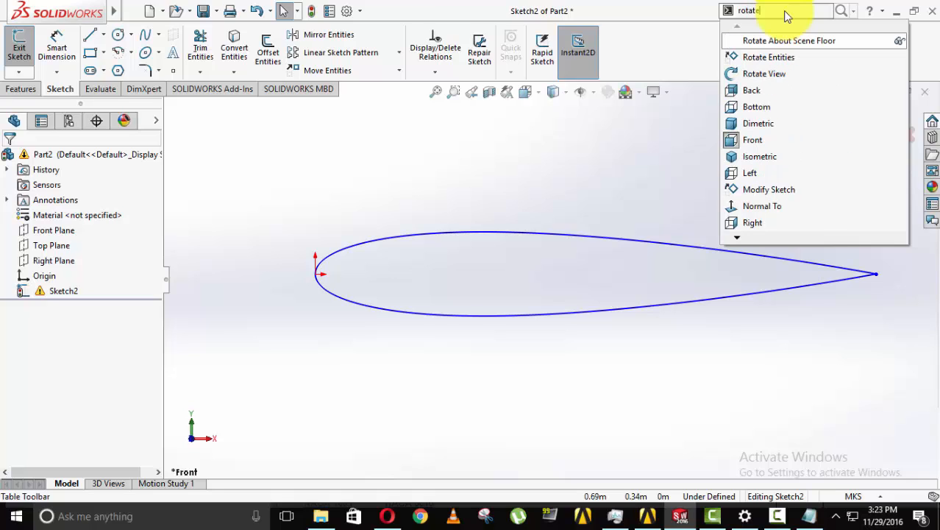
pyautogui.click(781, 57)
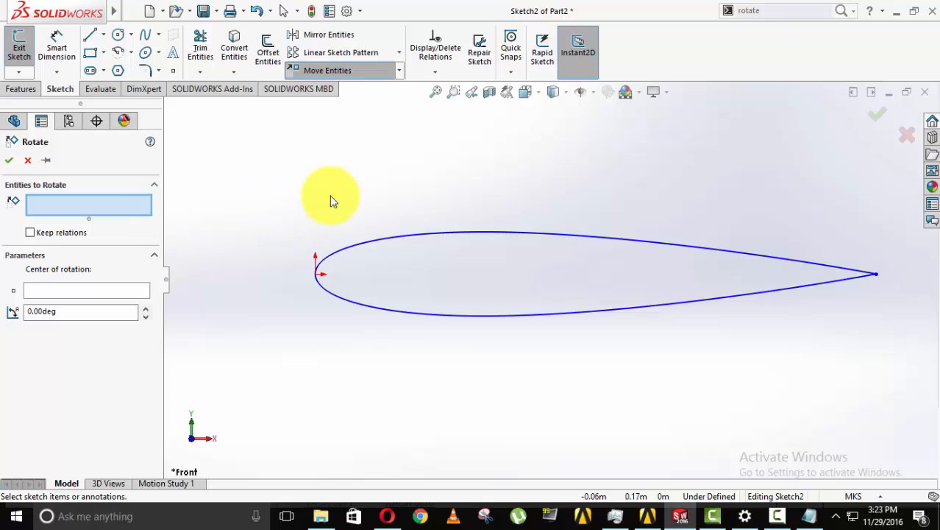
# Choose the airfoil spline as the entity to rotate and define the rotation centre on its lower edge near the leading edge.
pyautogui.click(416, 233)
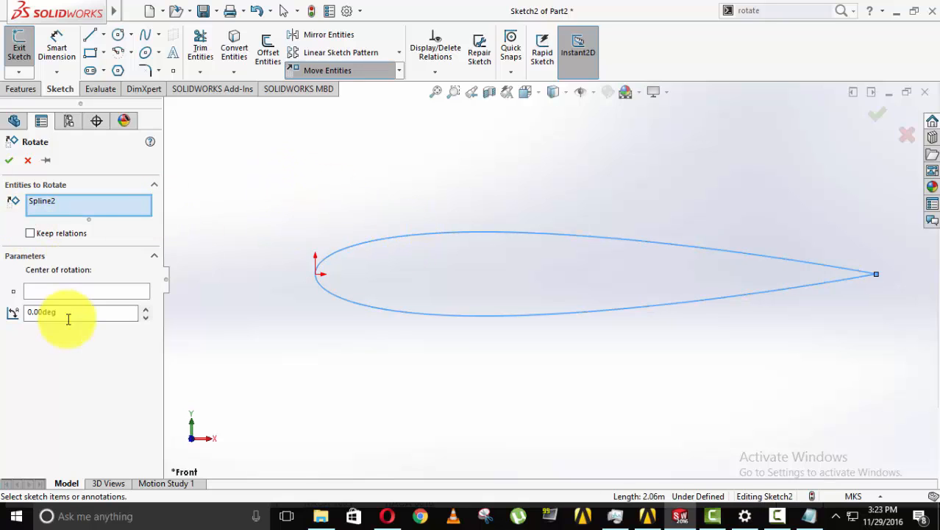
pyautogui.click(59, 290)
pyautogui.scroll(2, 541, 356)
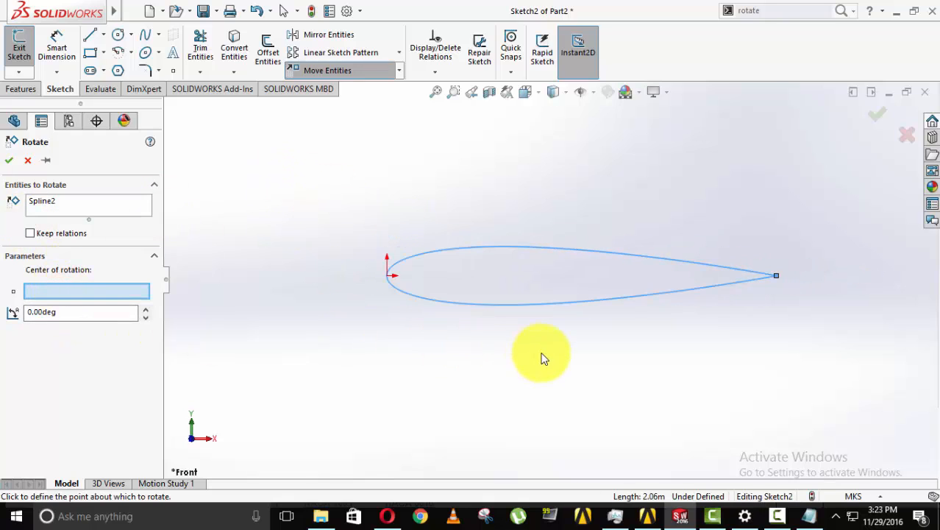
pyautogui.scroll(-5, 757, 294)
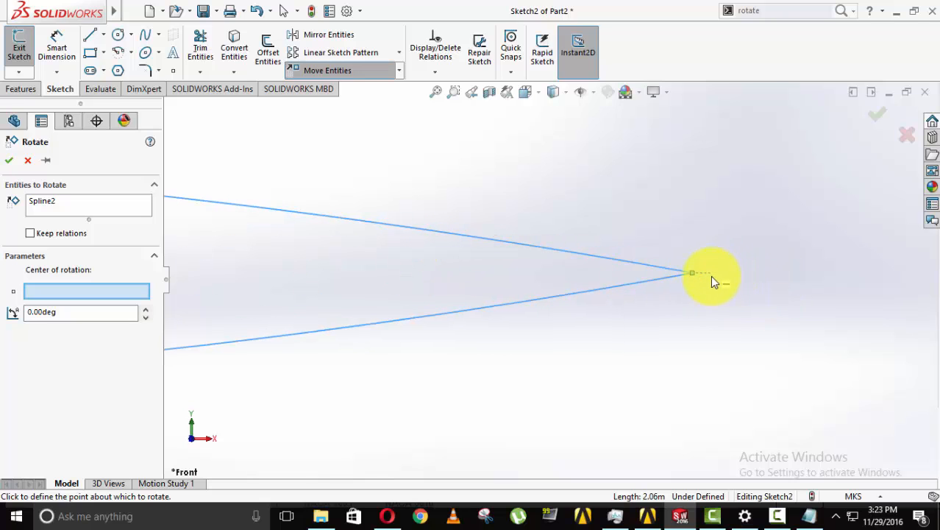
pyautogui.scroll(3, 380, 314)
pyautogui.scroll(-5, 475, 261)
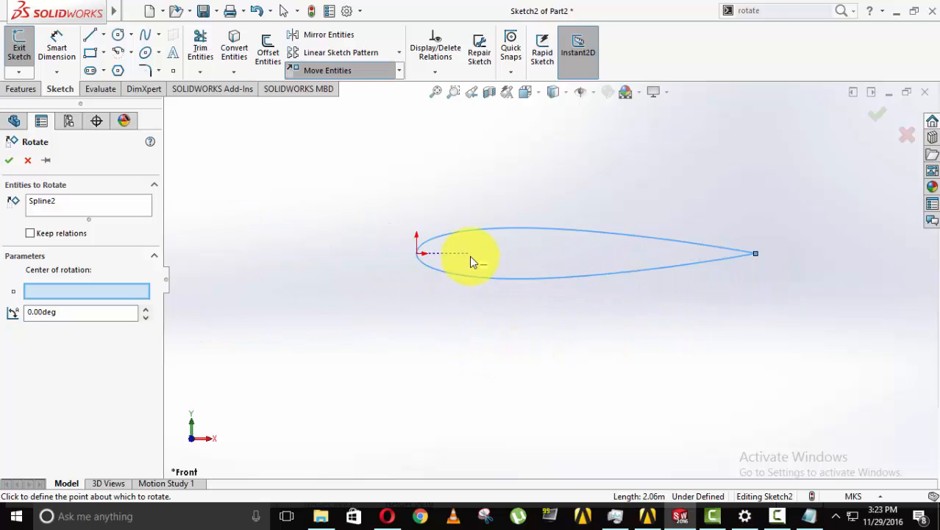
pyautogui.click(412, 299)
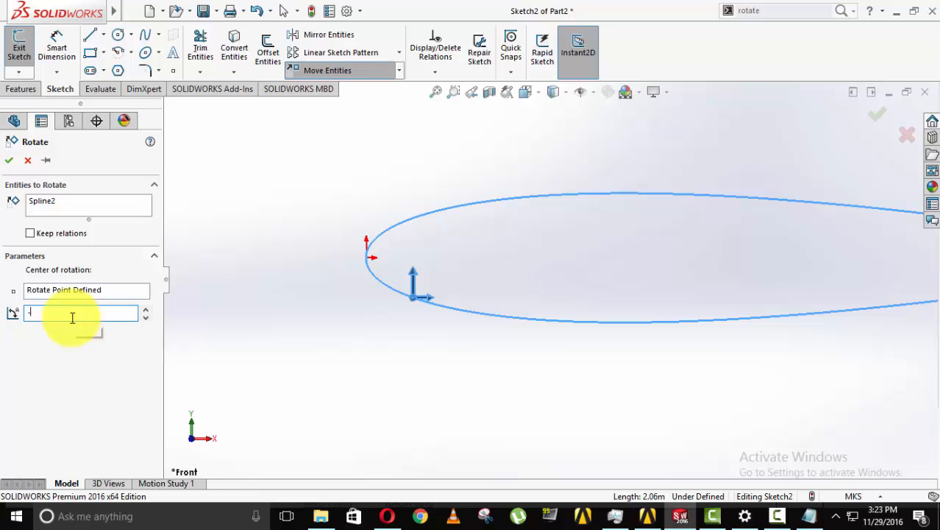
# Rotate the airfoil spline by -20 degrees and exit the sketch.
pyautogui.write('-20')
pyautogui.press('Return')
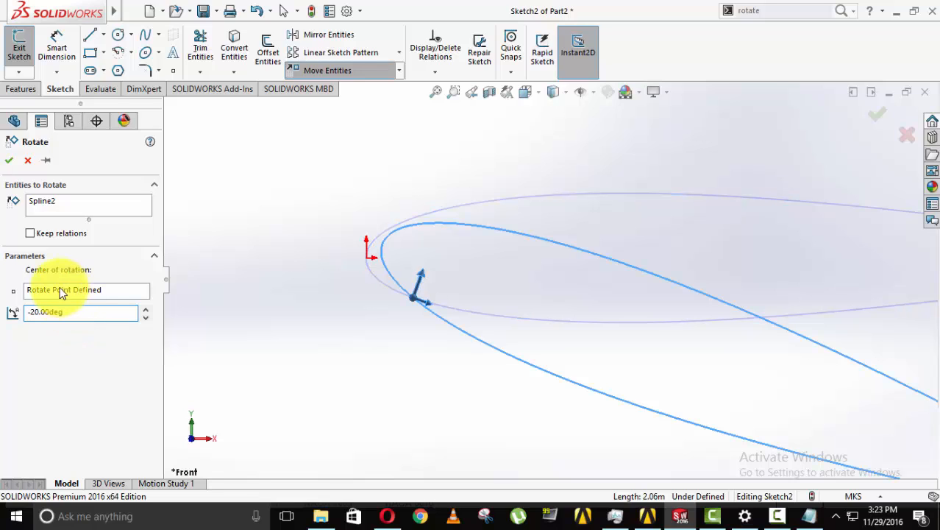
pyautogui.click(14, 162)
pyautogui.scroll(12, 444, 382)
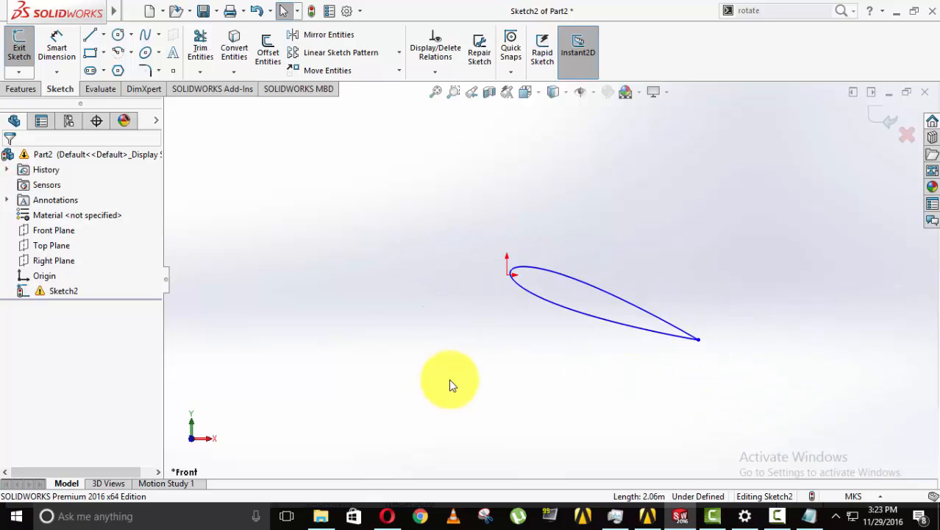
pyautogui.scroll(-8, 550, 273)
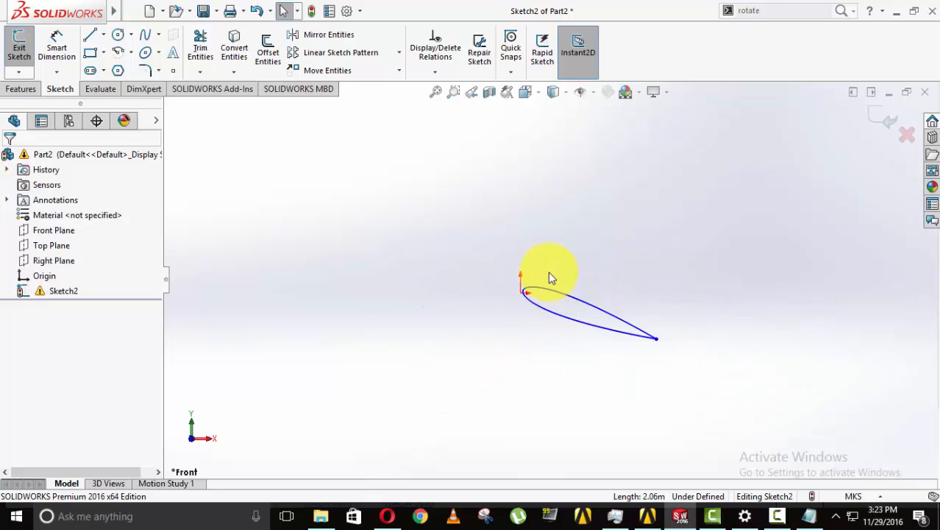
pyautogui.click(19, 48)
pyautogui.scroll(4, 449, 329)
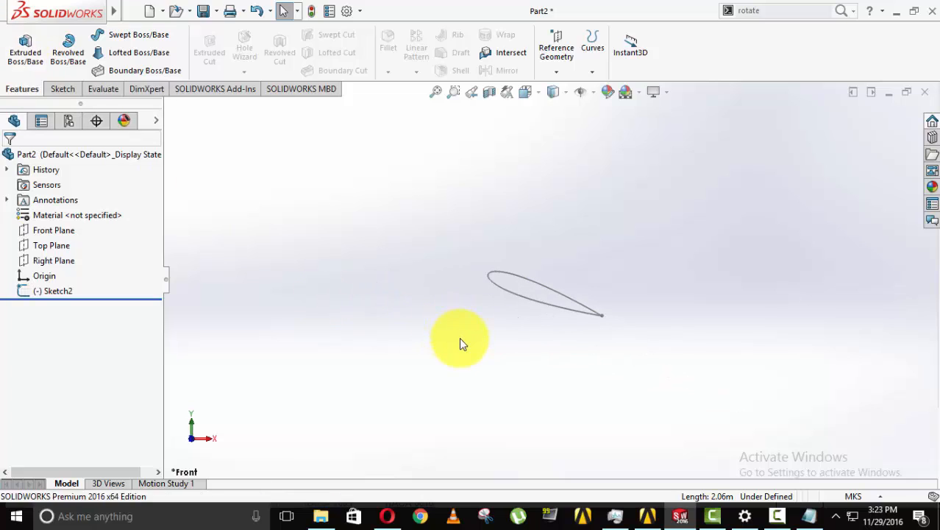
pyautogui.scroll(3, 448, 329)
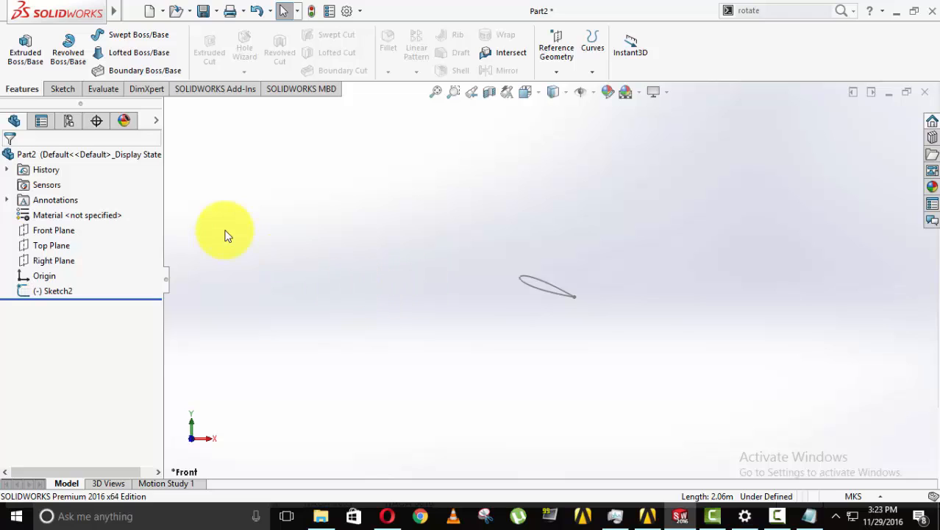
# Edit the airfoil sketch and draw a corner rectangle about 3.7 m high around the airfoil, extending farther behind the trailing edge than ahead of the nose.
pyautogui.rightClick(53, 290)
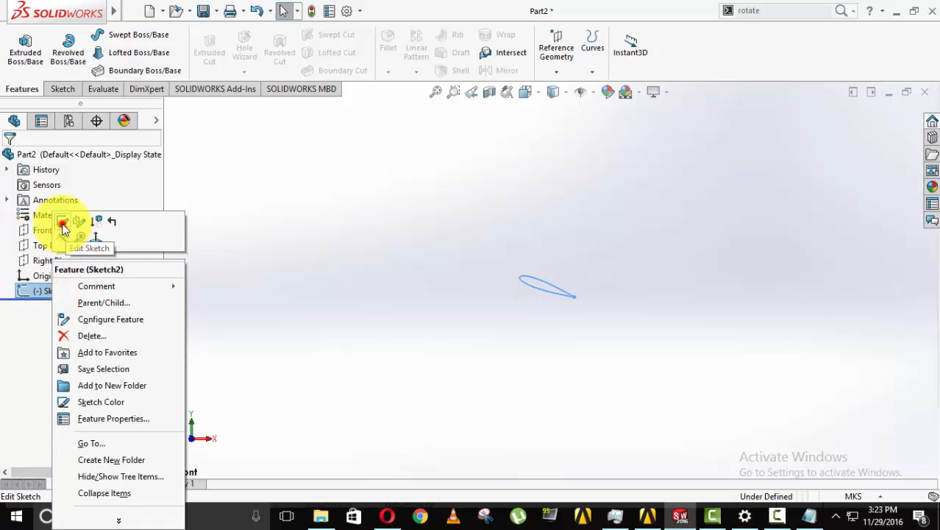
pyautogui.click(63, 221)
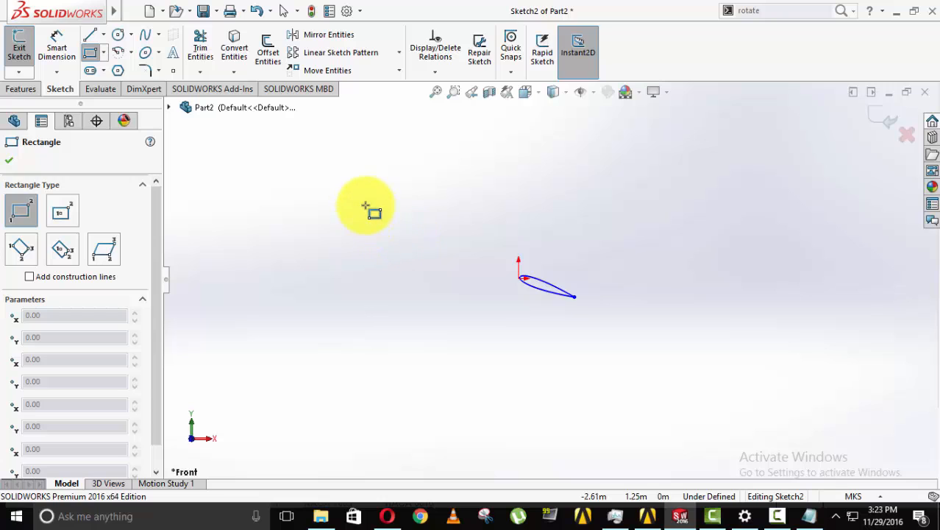
pyautogui.click(287, 174)
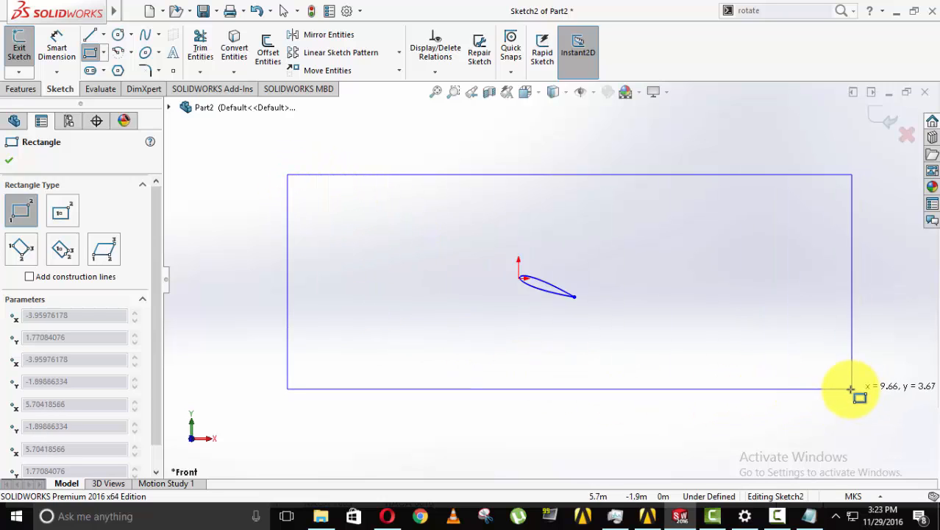
pyautogui.click(904, 390)
pyautogui.scroll(5, 629, 389)
pyautogui.scroll(-4, 618, 277)
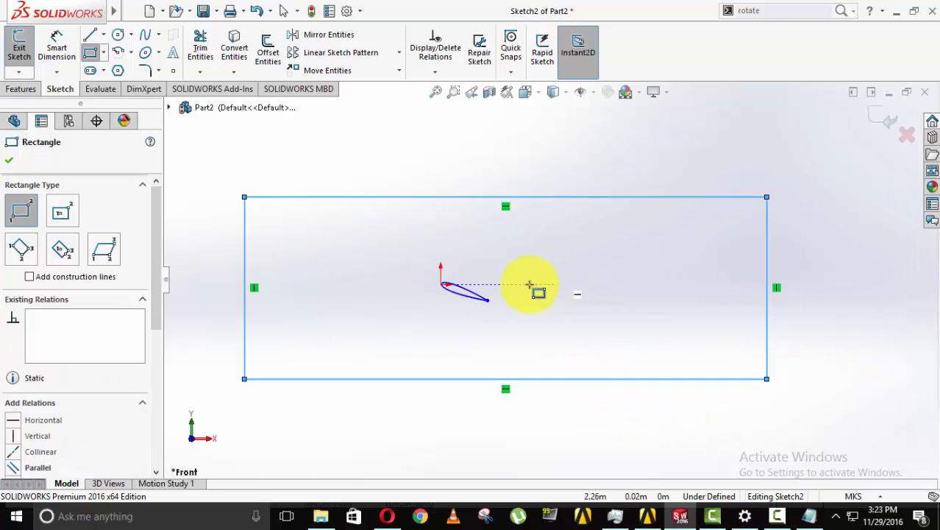
pyautogui.scroll(4, 529, 285)
pyautogui.scroll(-7, 507, 287)
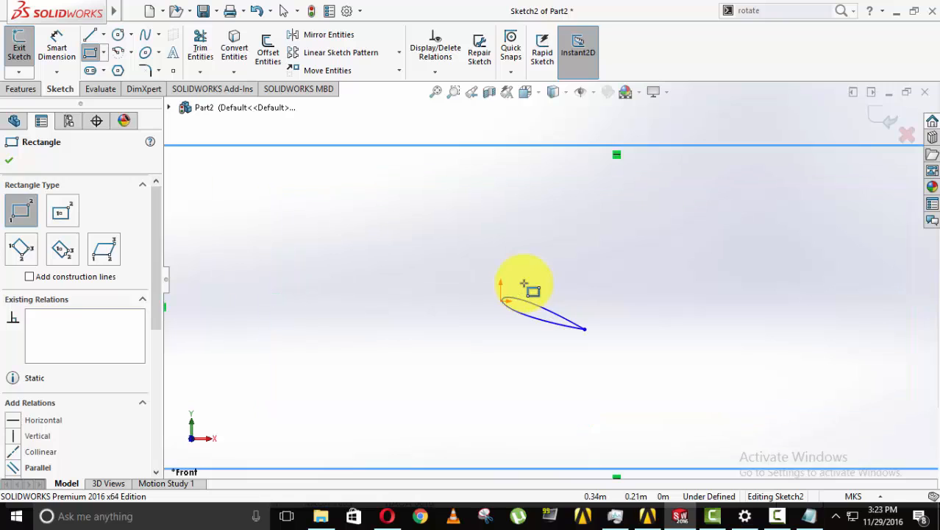
pyautogui.scroll(3, 524, 283)
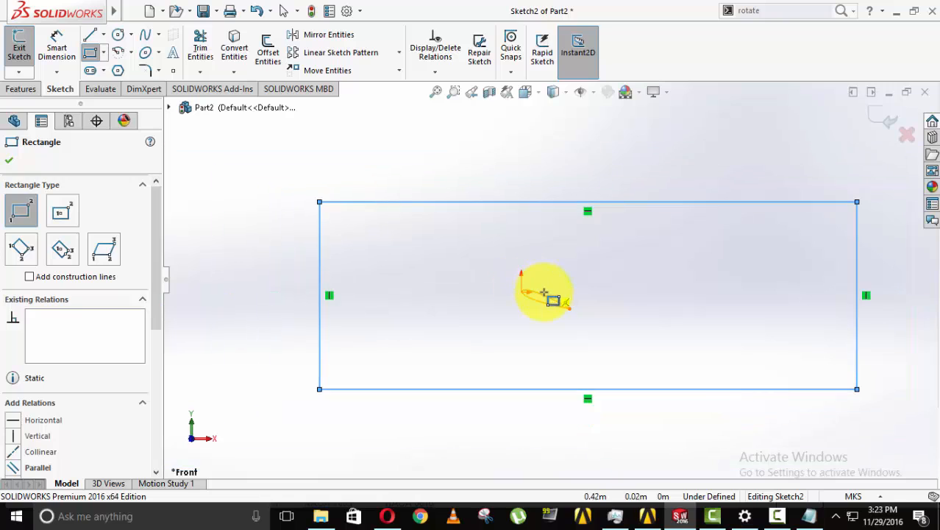
pyautogui.click(10, 161)
# Find the Planar Surface command by searching for planar and create a surface bounded by the current sketch.
pyautogui.click(767, 10)
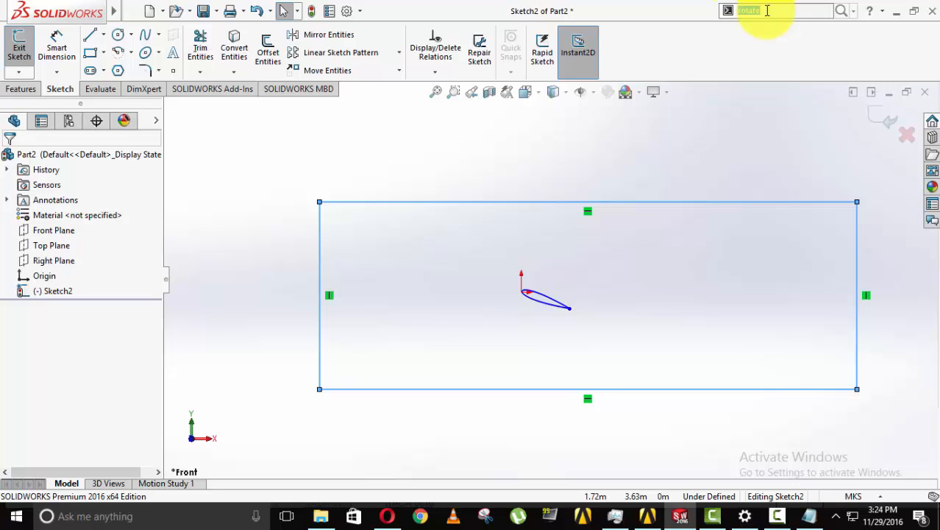
pyautogui.write('planar')
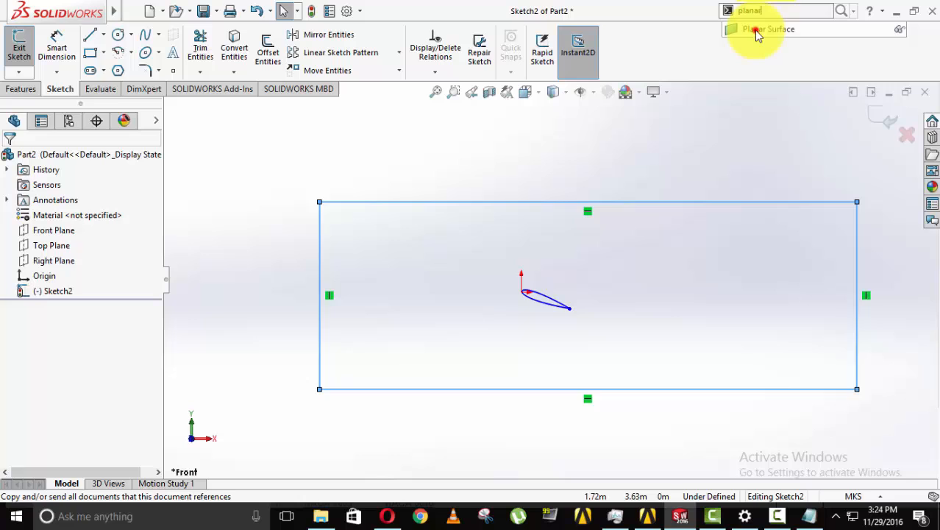
pyautogui.click(756, 30)
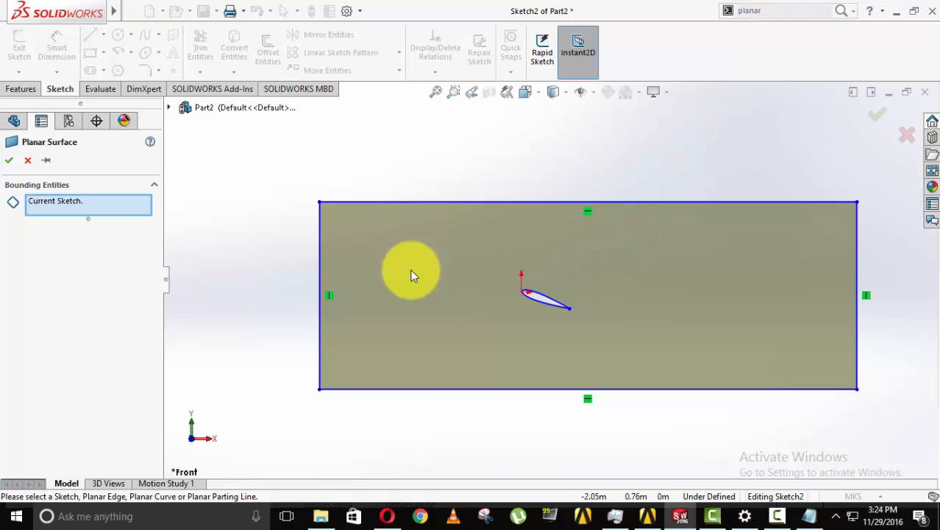
pyautogui.scroll(-3, 571, 269)
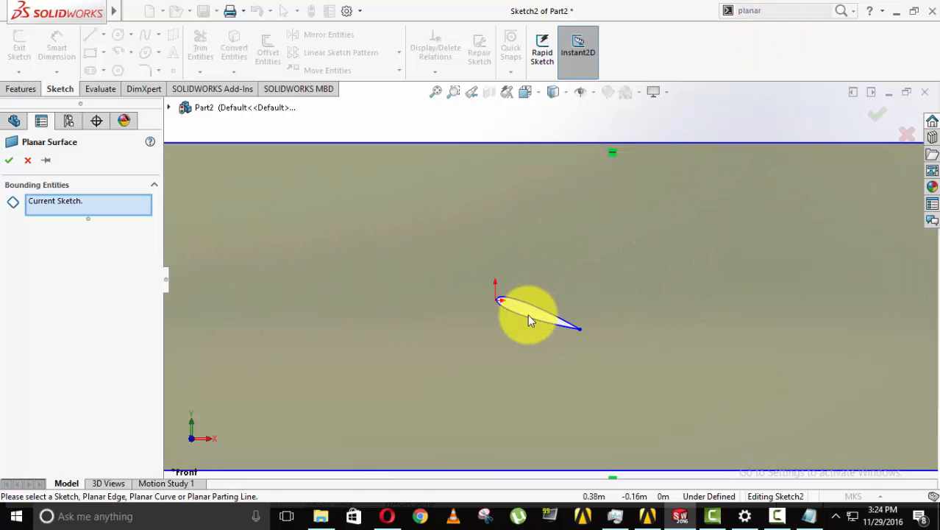
pyautogui.scroll(-3, 548, 309)
pyautogui.scroll(5, 591, 320)
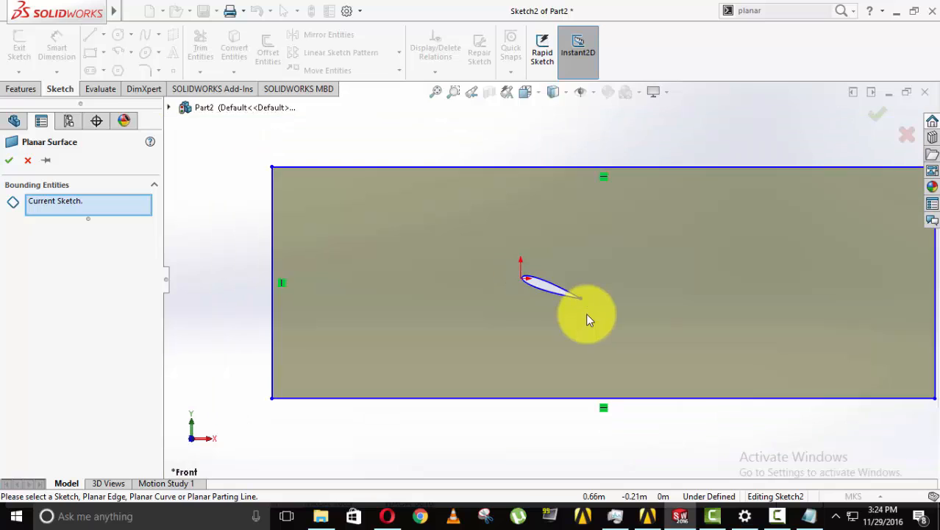
pyautogui.scroll(2, 585, 313)
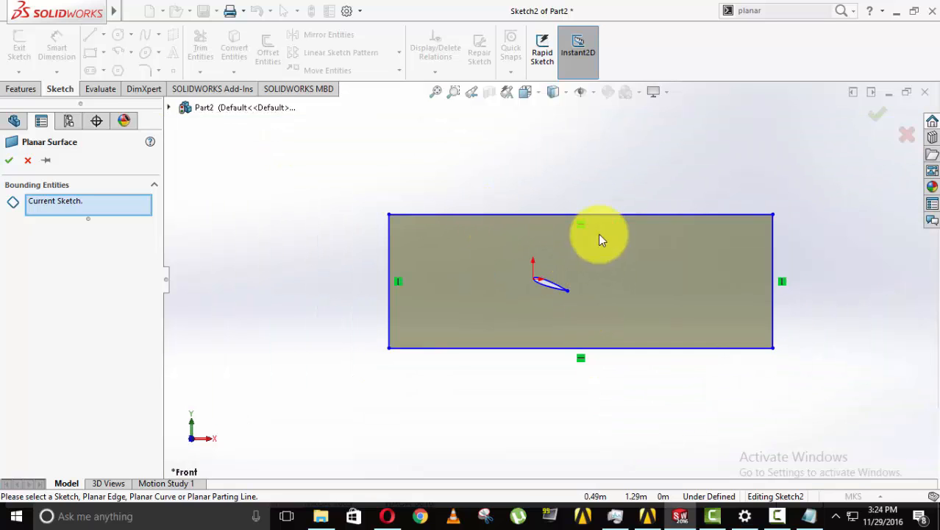
pyautogui.click(9, 161)
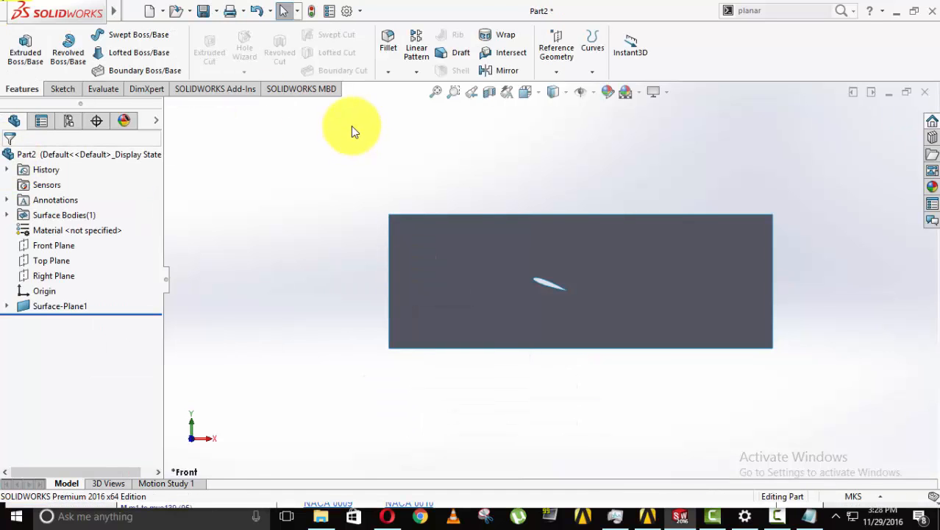
# Save the part as aerofoilt in the Documents folder.
pyautogui.hotkey('ctrl', 's')
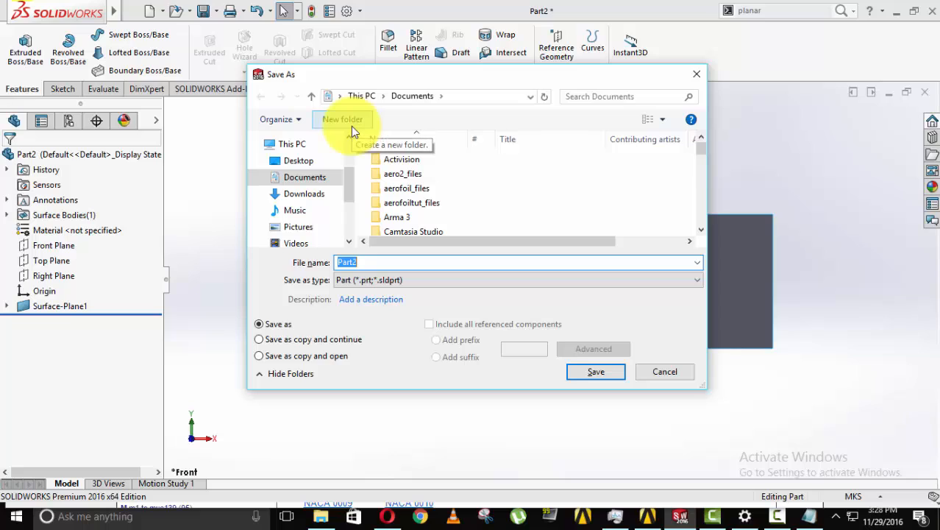
pyautogui.write('aer')
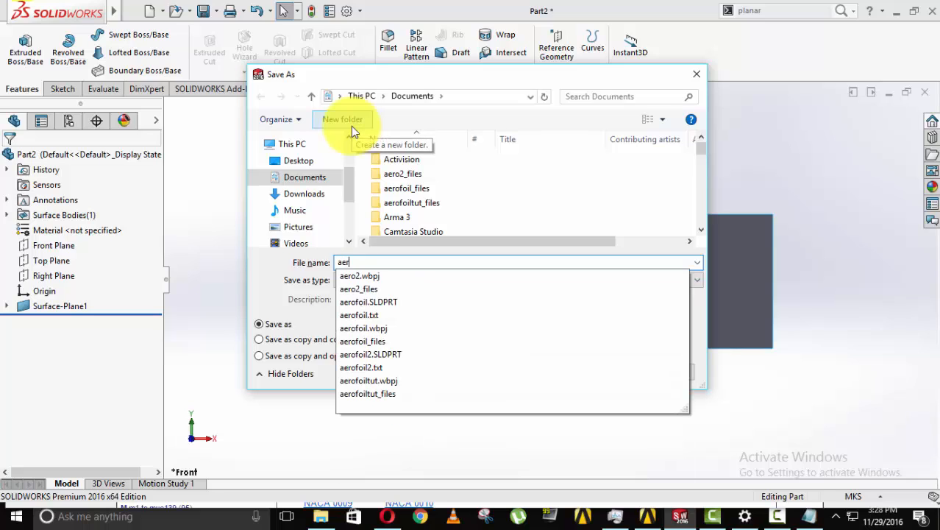
pyautogui.write('ofoil')
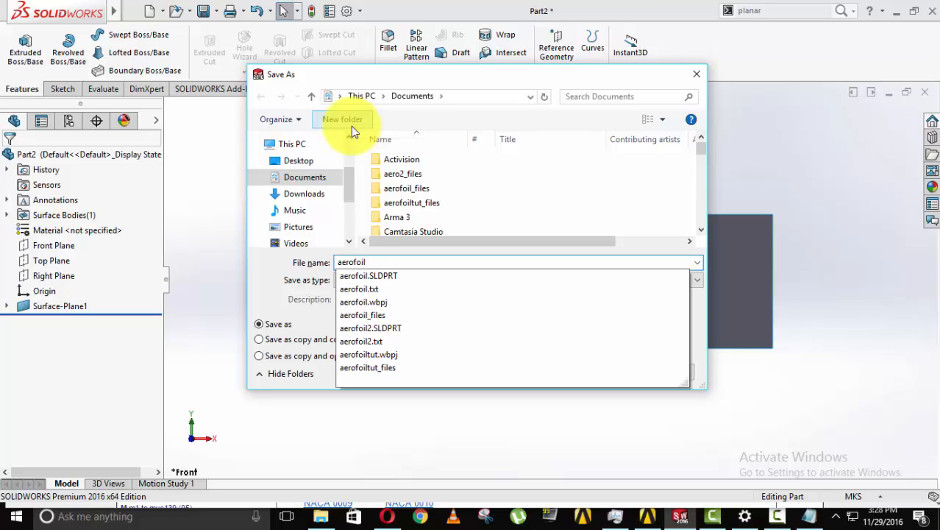
pyautogui.write('t')
pyautogui.press('Return')
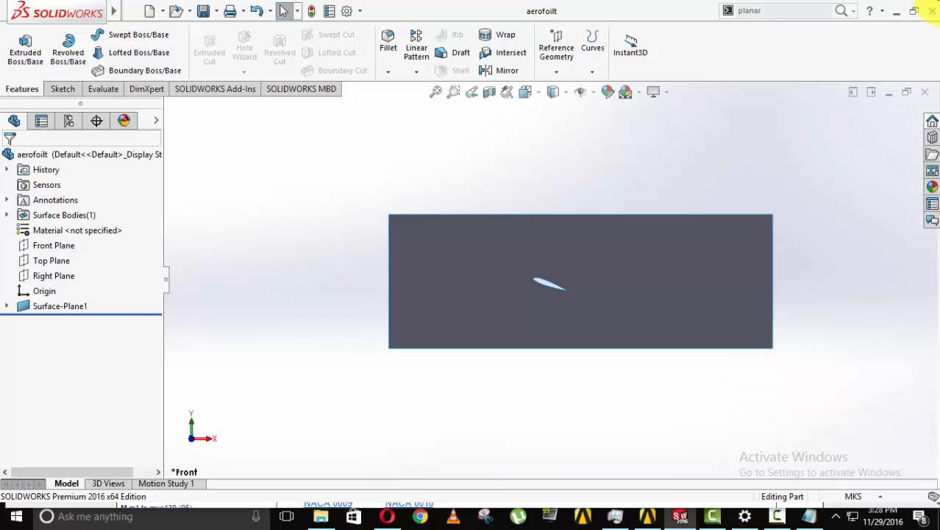
# Close SOLIDWORKS and open the Geometry cell of the Fluid Flow (Fluent) system in ANSYS DesignModeler.
pyautogui.click(931, 14)
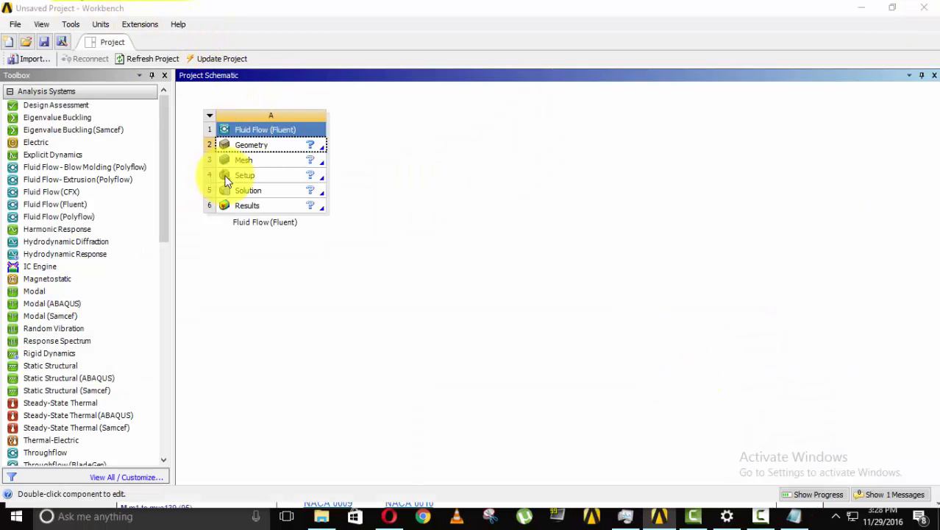
pyautogui.click(262, 148)
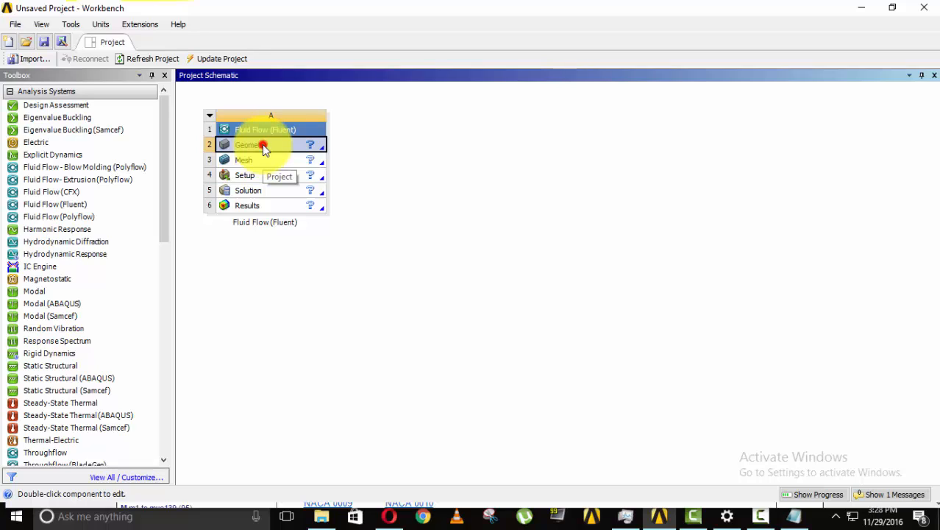
pyautogui.doubleClick(261, 144)
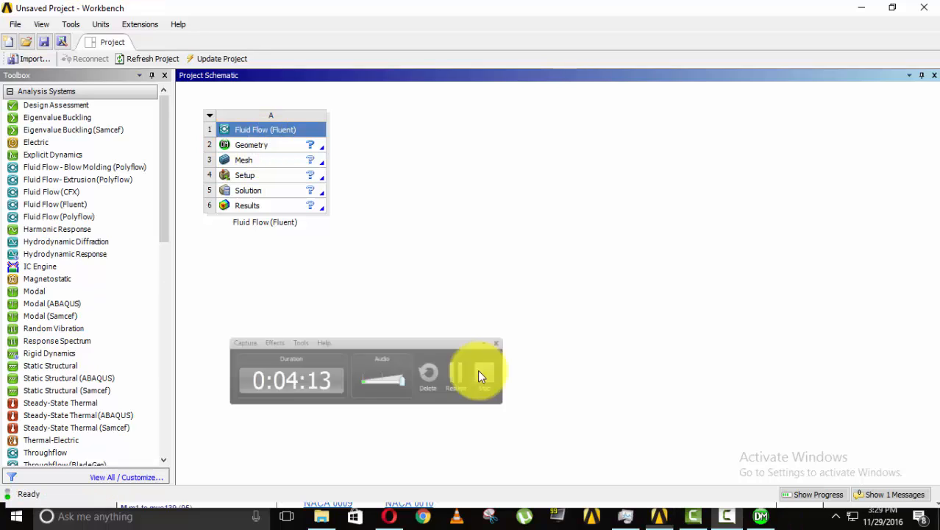
pyautogui.click(762, 515)
# Import the external geometry file aerofoilt from the Documents folder and generate the import.
pyautogui.click(16, 25)
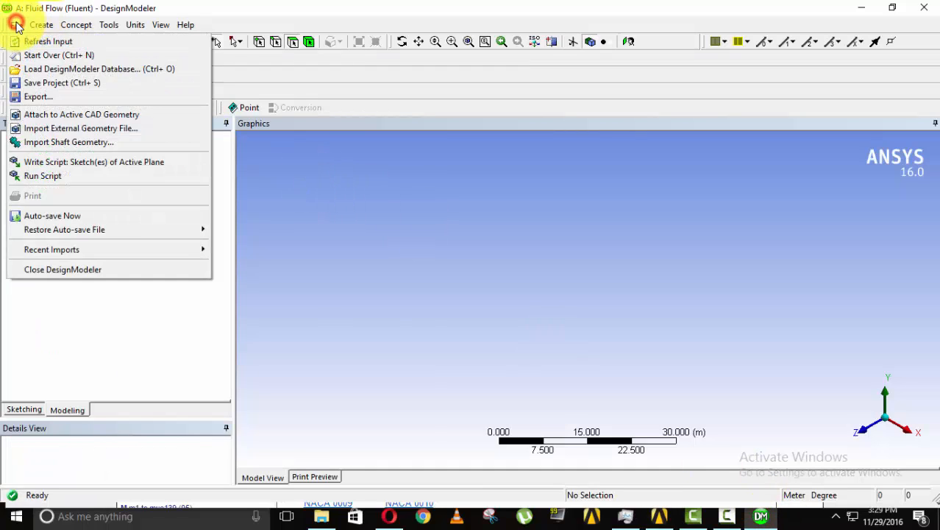
pyautogui.click(29, 128)
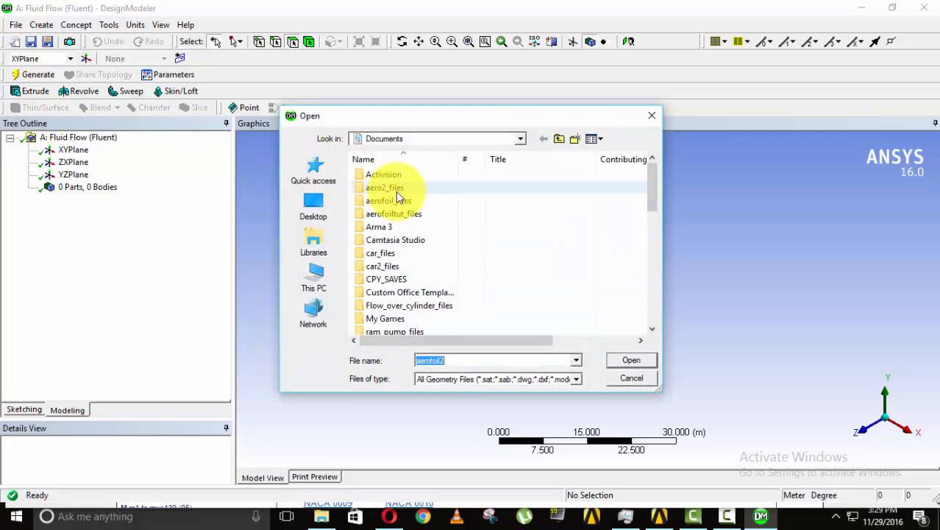
pyautogui.click(393, 202)
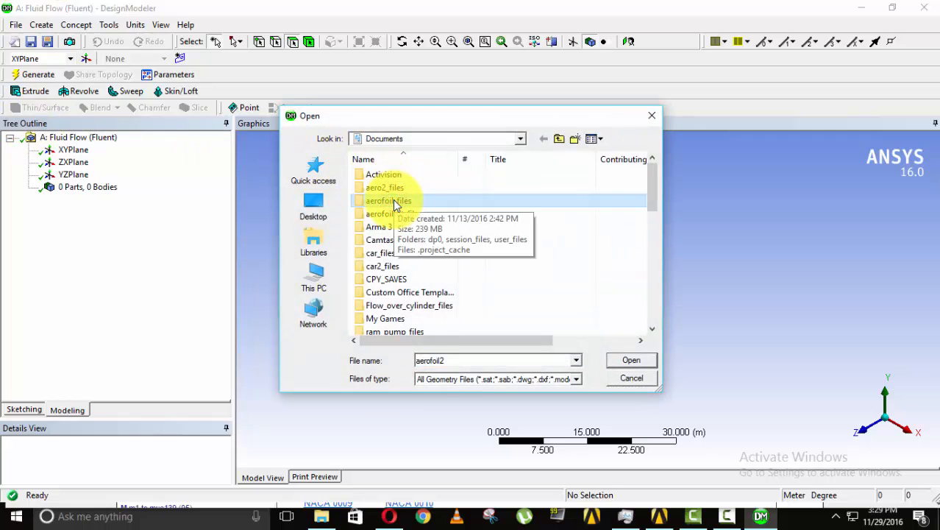
pyautogui.click(395, 210)
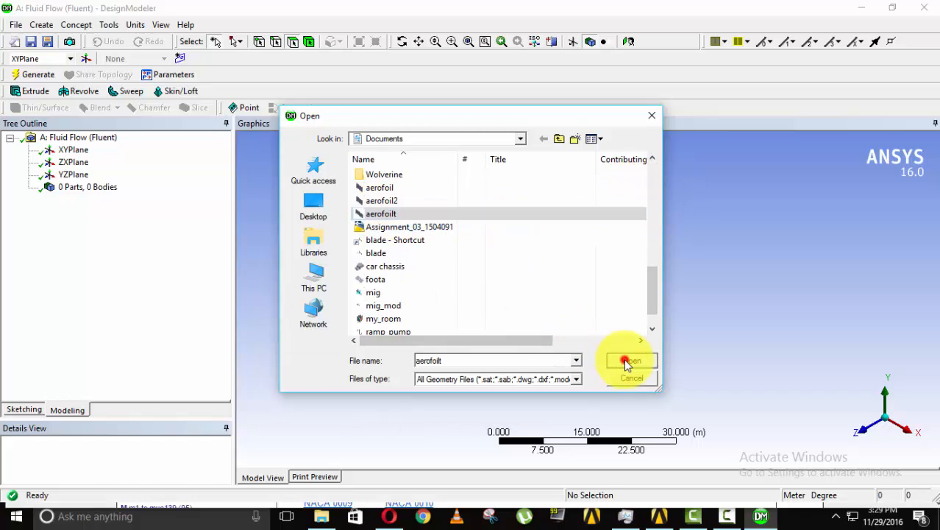
pyautogui.click(628, 359)
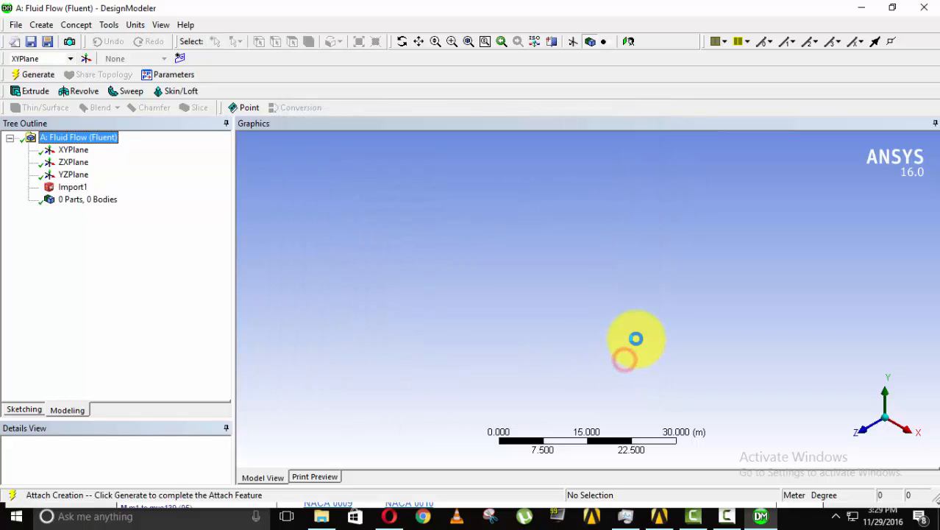
pyautogui.rightClick(76, 190)
pyautogui.click(110, 216)
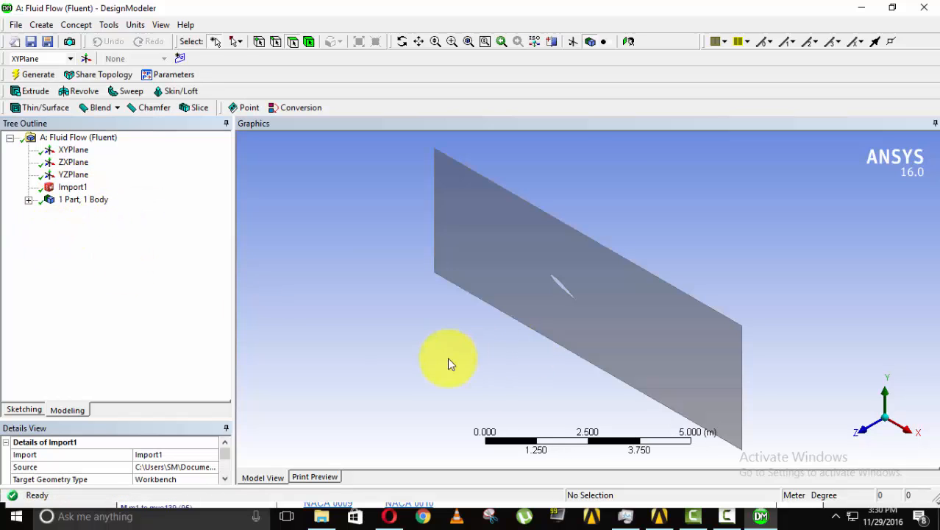
# Save the Workbench project as aerot in the Documents folder.
pyautogui.moveTo(410, 353); pyautogui.dragTo(351, 291)
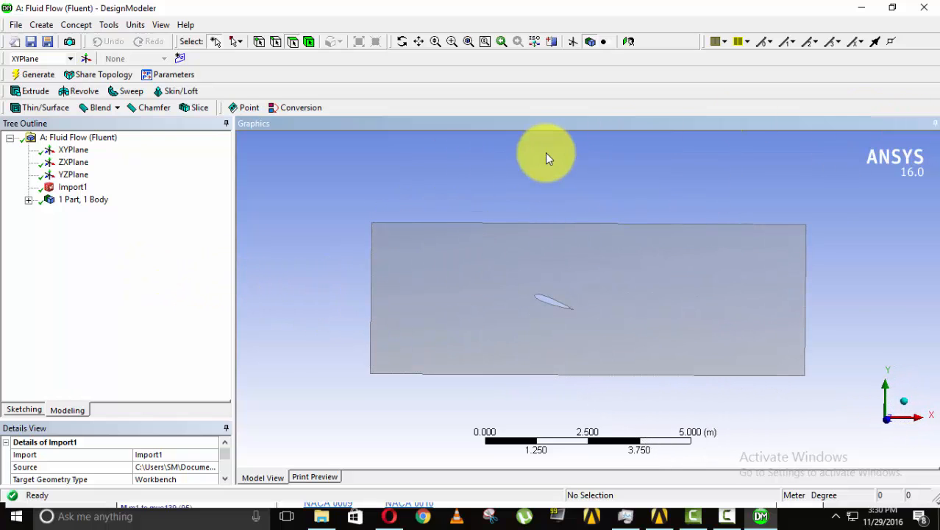
pyautogui.click(30, 43)
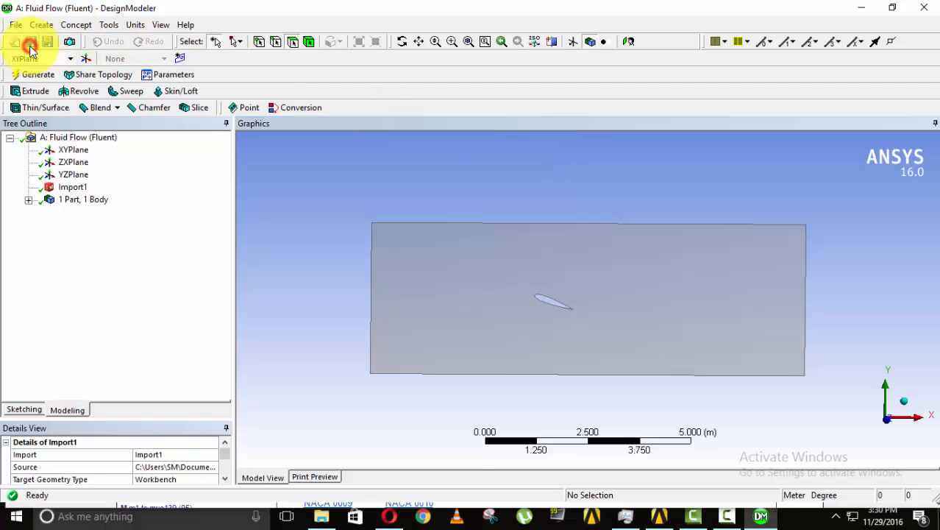
pyautogui.write('a')
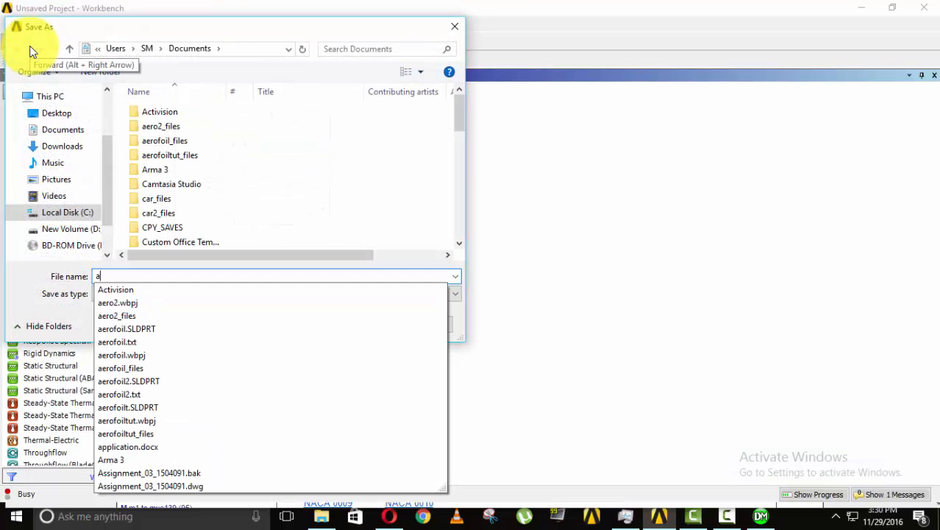
pyautogui.write('erof')
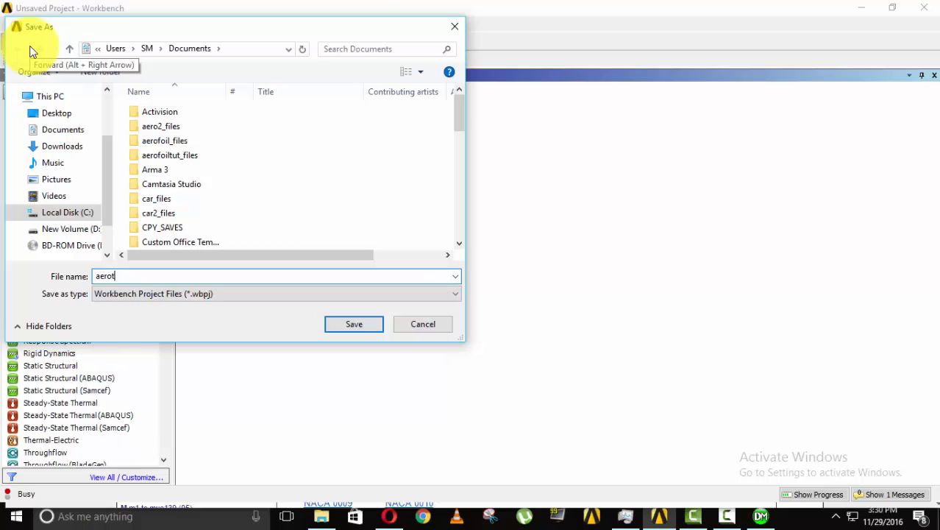
pyautogui.press('Return')
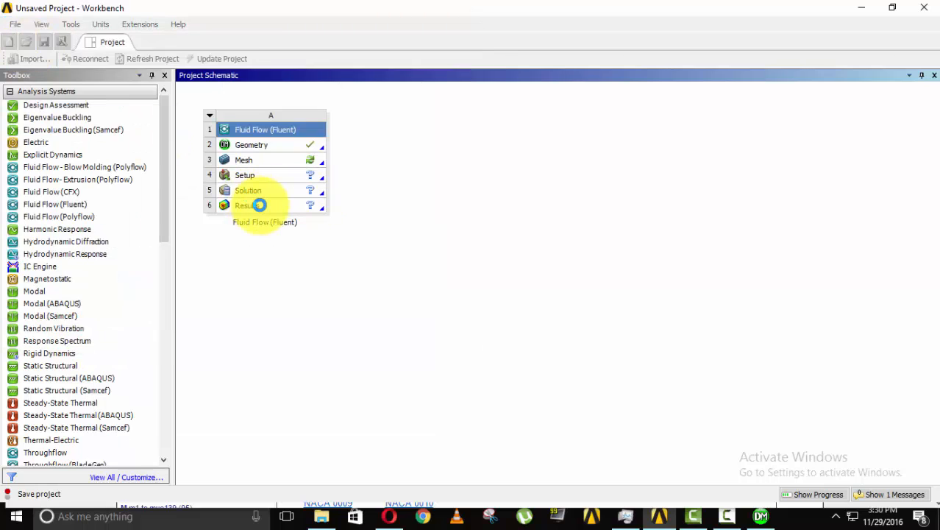
# Open the Mesh cell of the Fluid Flow (Fluent) system in ANSYS Meshing and generate a mesh with the default settings.
pyautogui.doubleClick(248, 161)
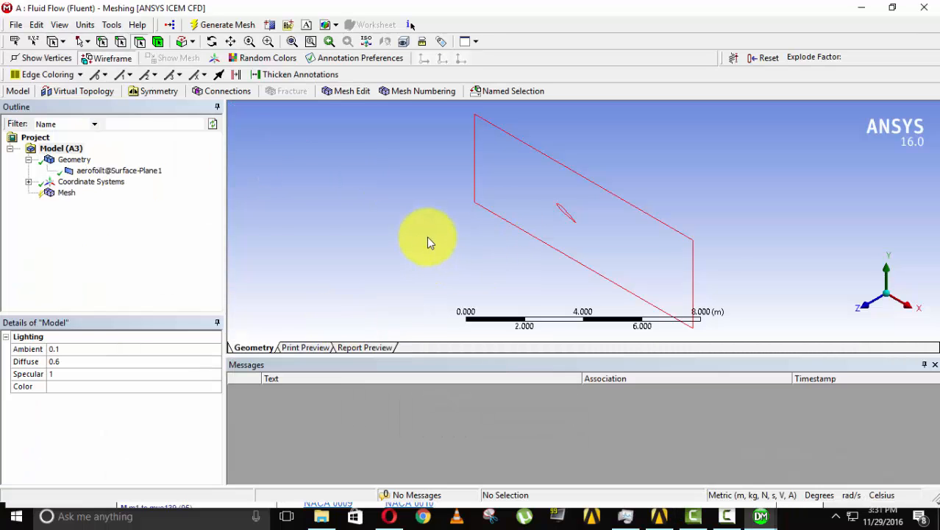
pyautogui.moveTo(426, 236); pyautogui.dragTo(145, 232, button='middle')
pyautogui.click(67, 192)
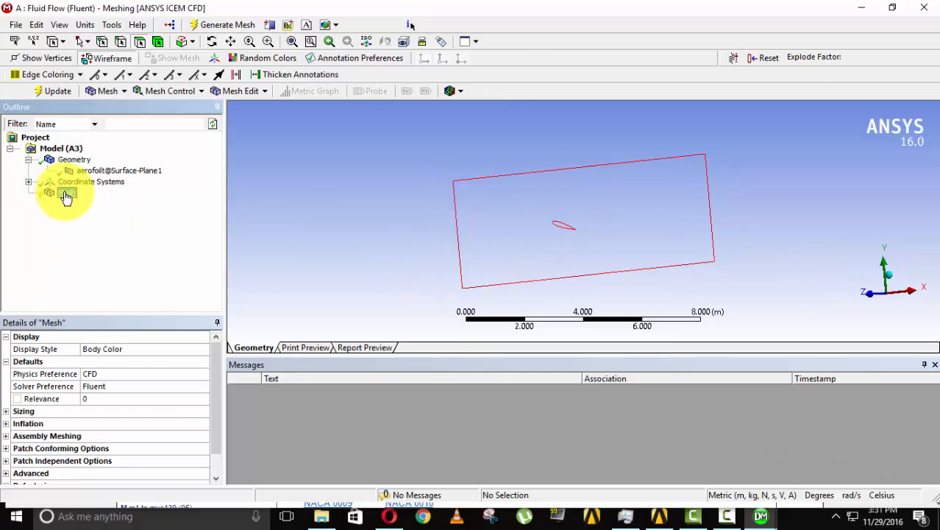
pyautogui.rightClick(66, 195)
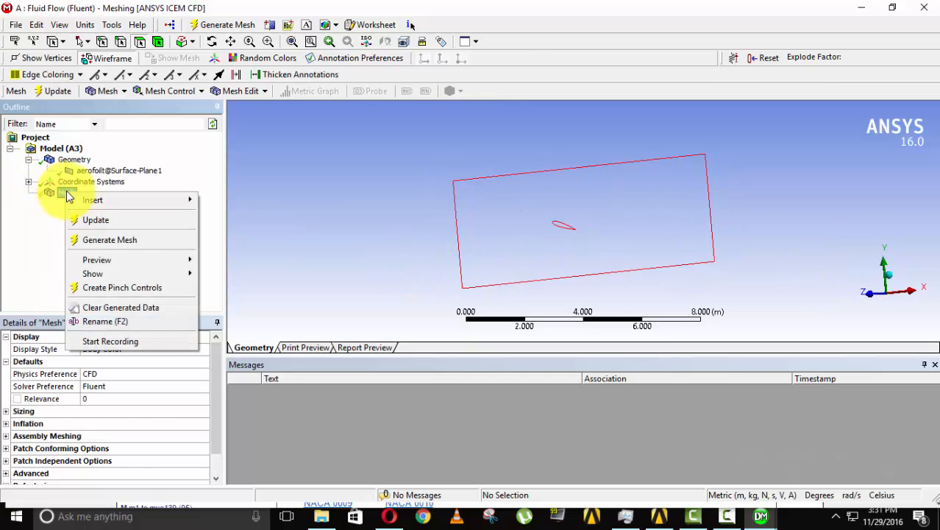
pyautogui.click(106, 243)
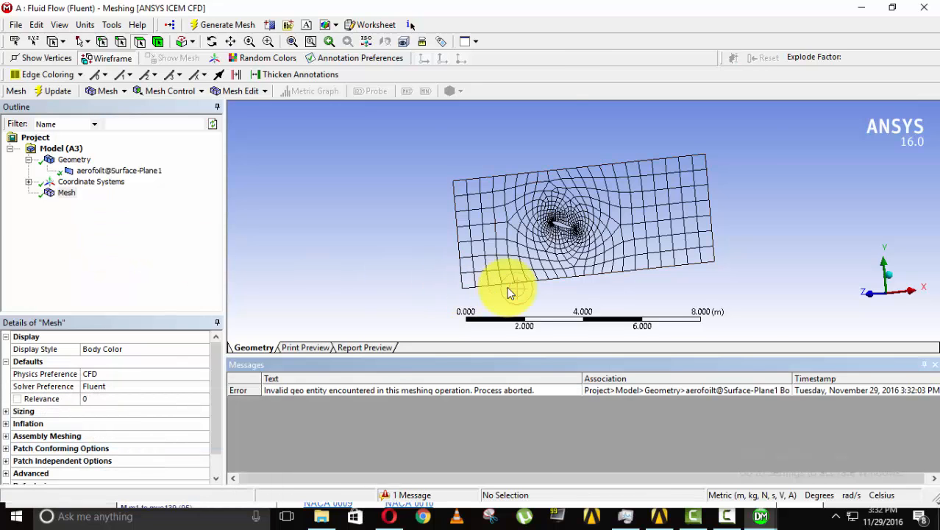
# Examine the generated mesh around the airfoil's nose and trailing edge and across the whole domain, and review the mesh settings.
pyautogui.scroll(2, 564, 222)
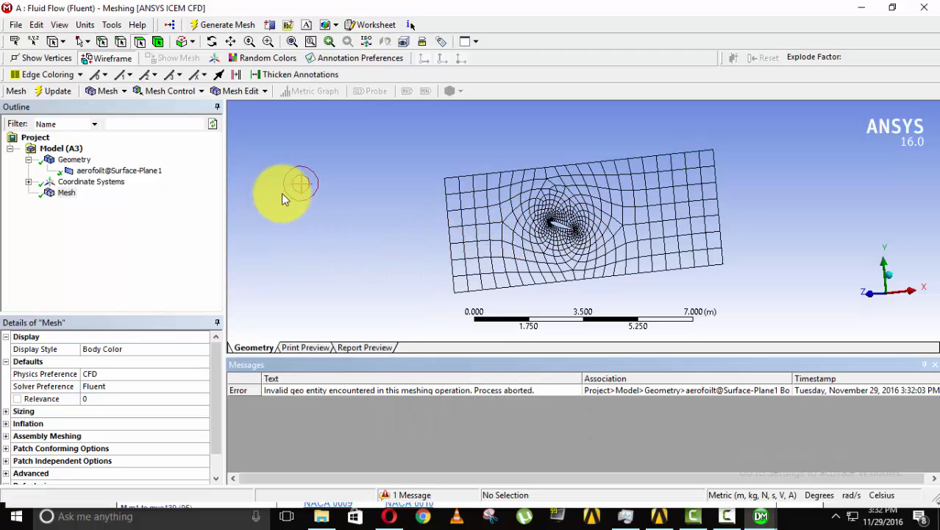
pyautogui.scroll(-3, 534, 234)
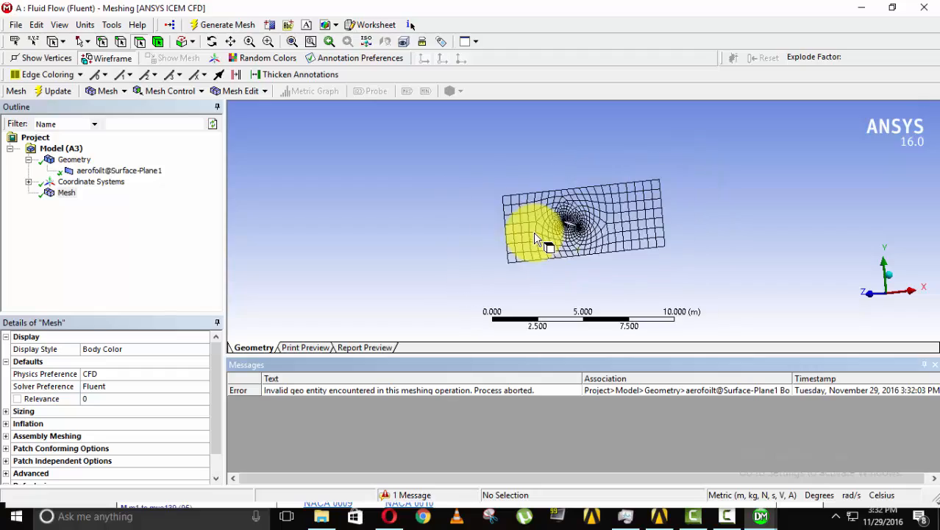
pyautogui.scroll(7, 579, 236)
pyautogui.scroll(4, 559, 254)
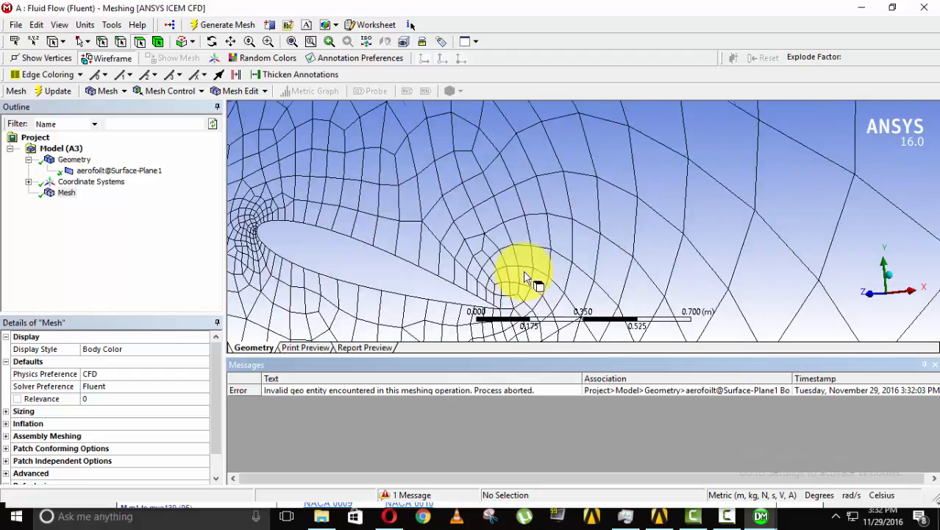
pyautogui.scroll(-3, 535, 277)
pyautogui.scroll(2, 511, 251)
pyautogui.scroll(-5, 441, 263)
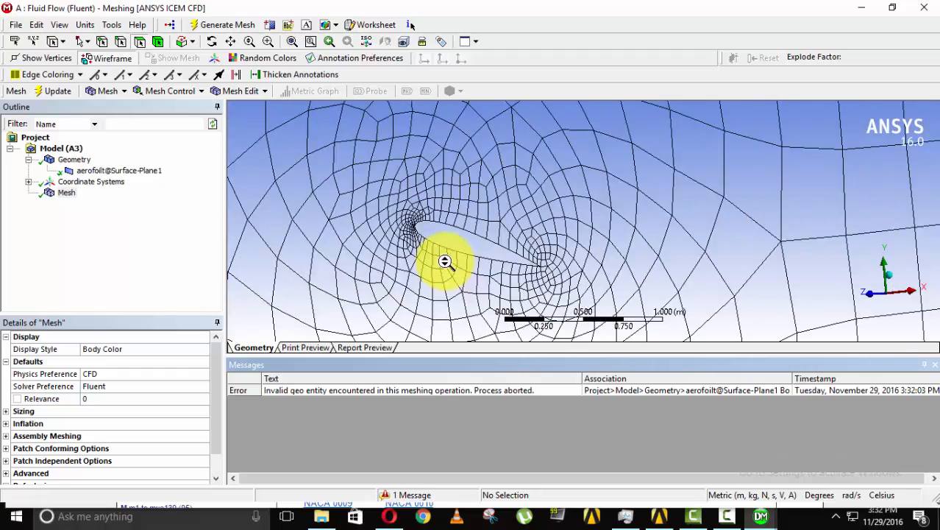
pyautogui.scroll(5, 570, 235)
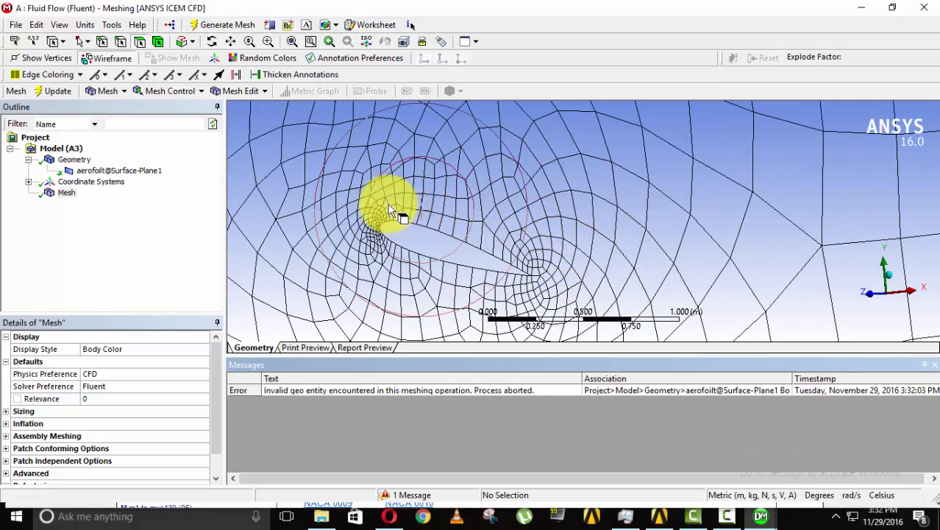
pyautogui.scroll(3, 550, 227)
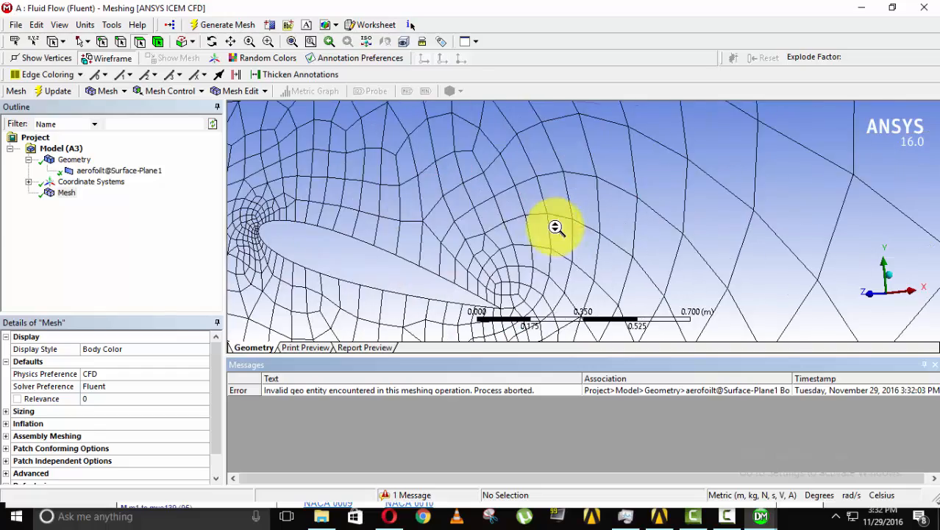
pyautogui.scroll(-10, 436, 272)
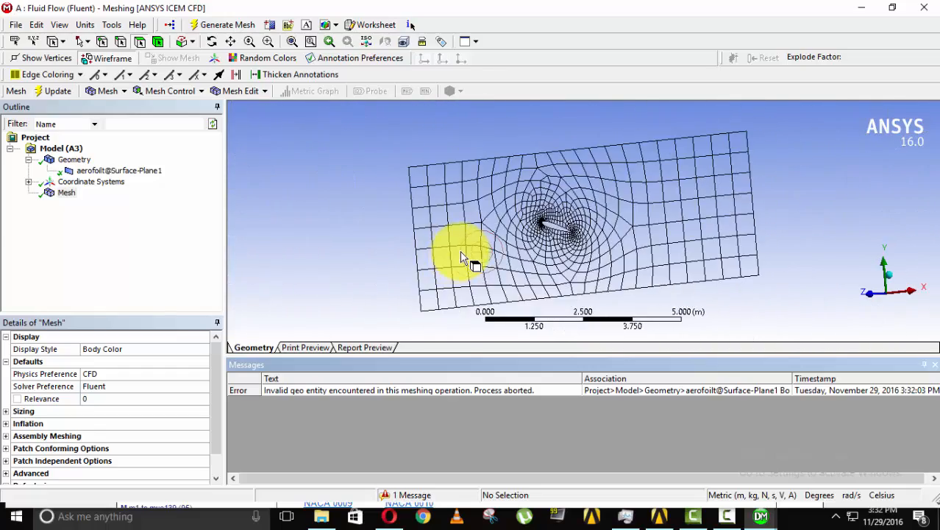
pyautogui.click(66, 194)
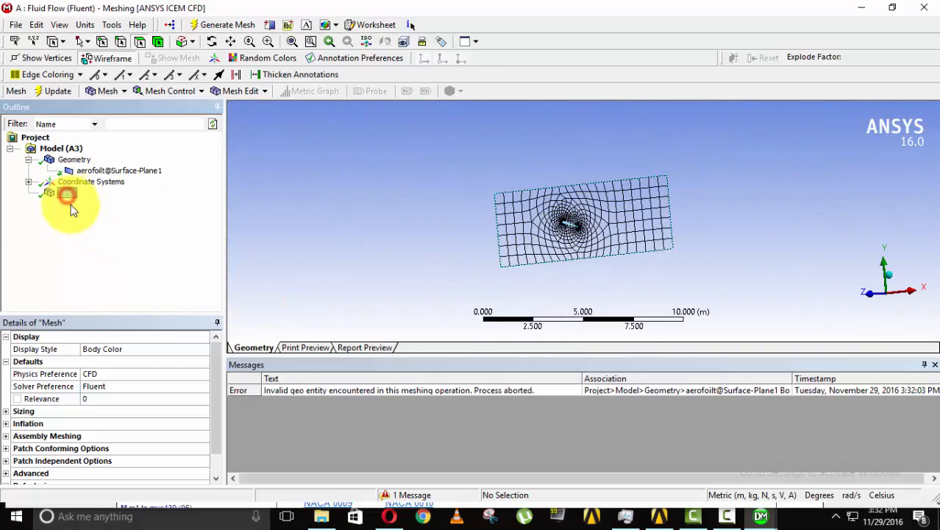
pyautogui.scroll(-1, 122, 397)
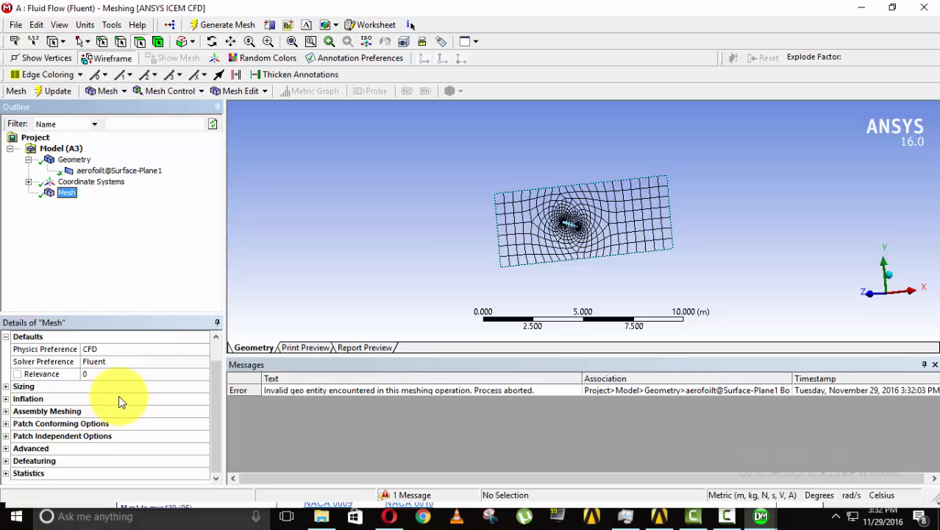
pyautogui.scroll(1, 120, 401)
pyautogui.scroll(3, 578, 220)
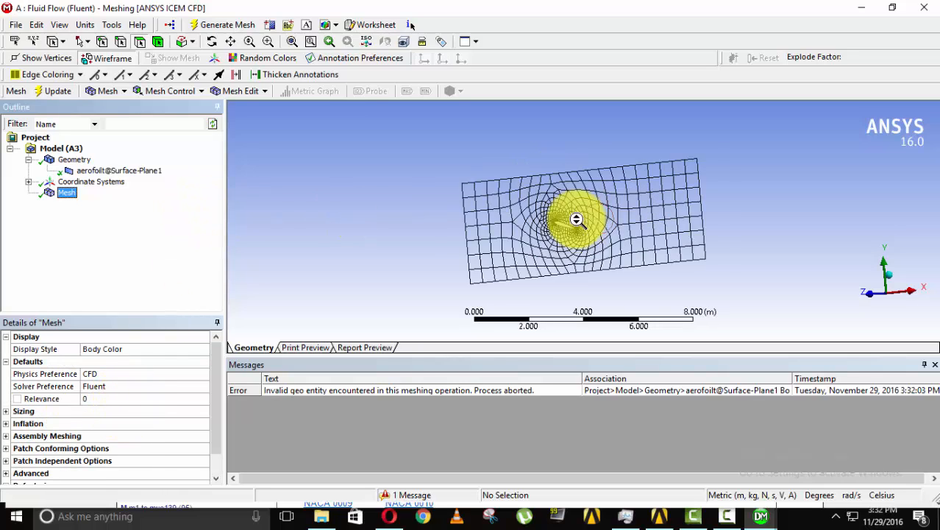
# Insert a mesh method control and scope it to the surface body around the airfoil.
pyautogui.rightClick(64, 196)
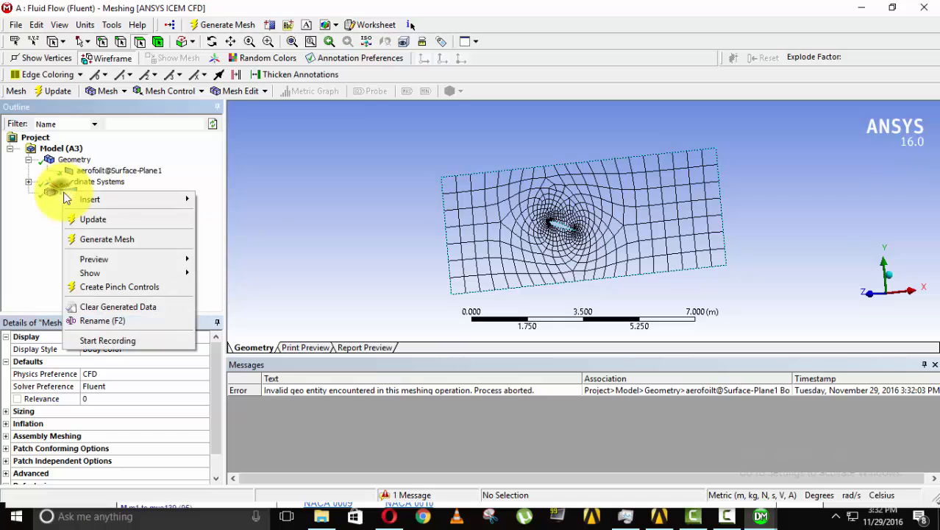
pyautogui.moveTo(186, 197)
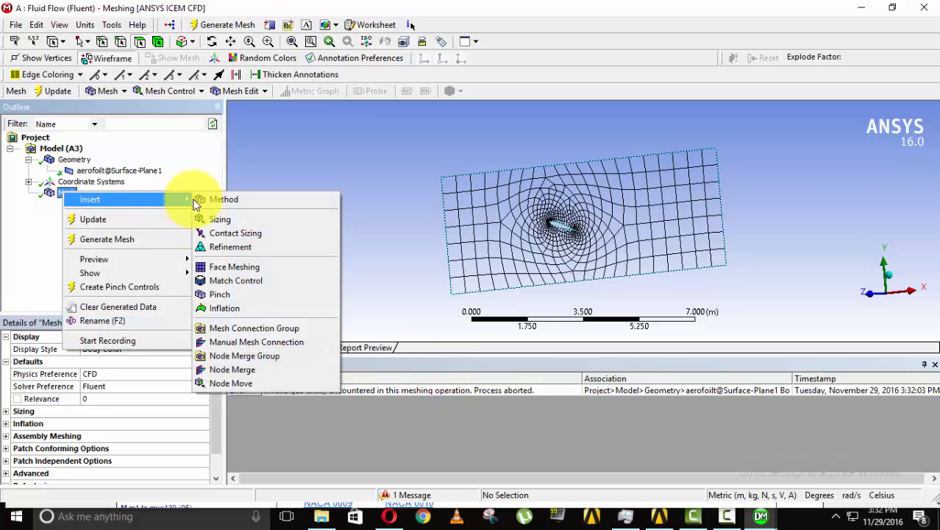
pyautogui.click(222, 200)
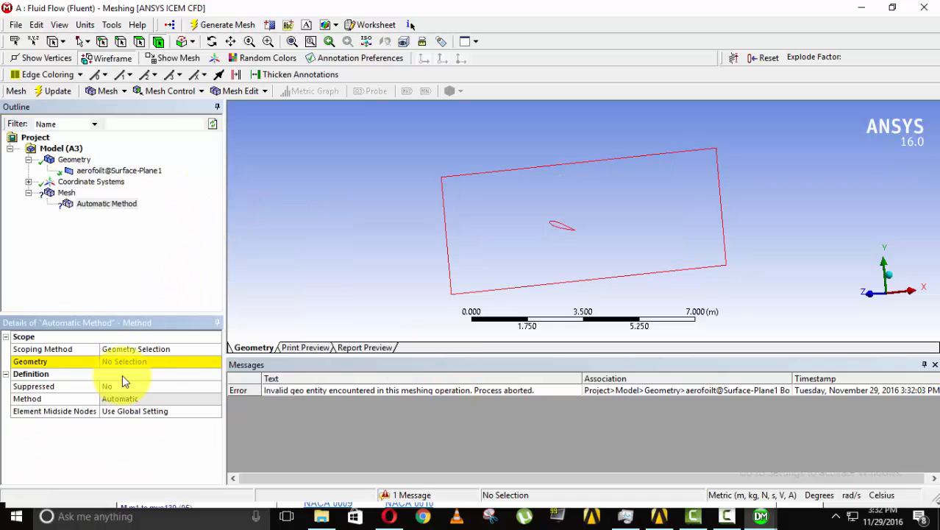
pyautogui.click(36, 362)
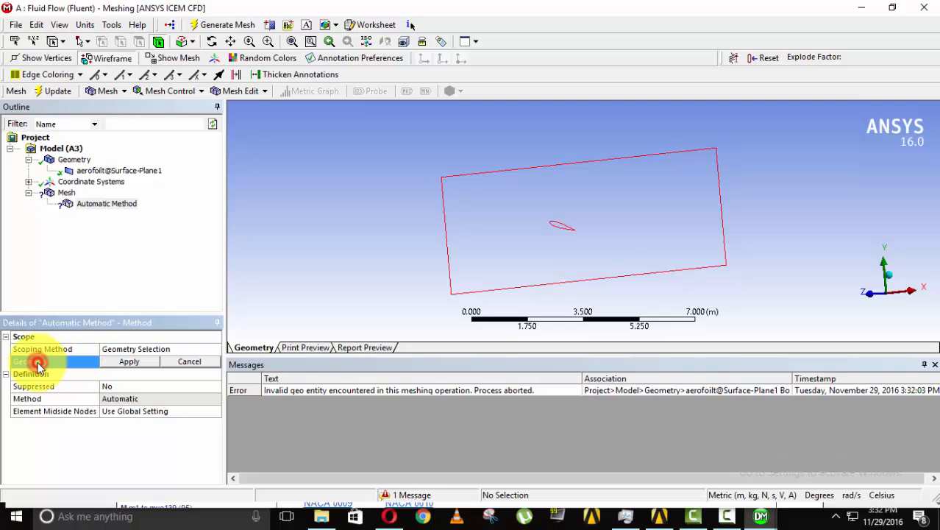
pyautogui.click(513, 217)
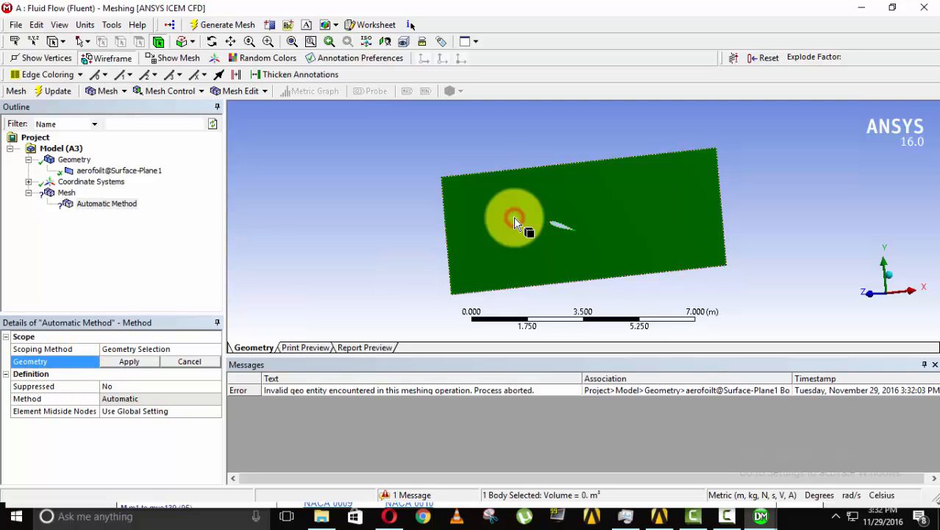
pyautogui.click(125, 362)
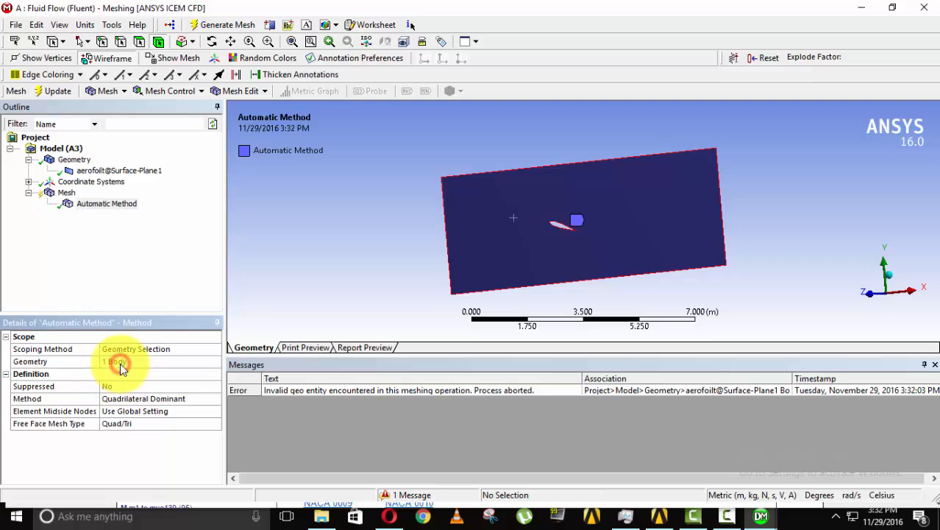
# Set the mesh method to Triangles and regenerate the mesh.
pyautogui.click(214, 401)
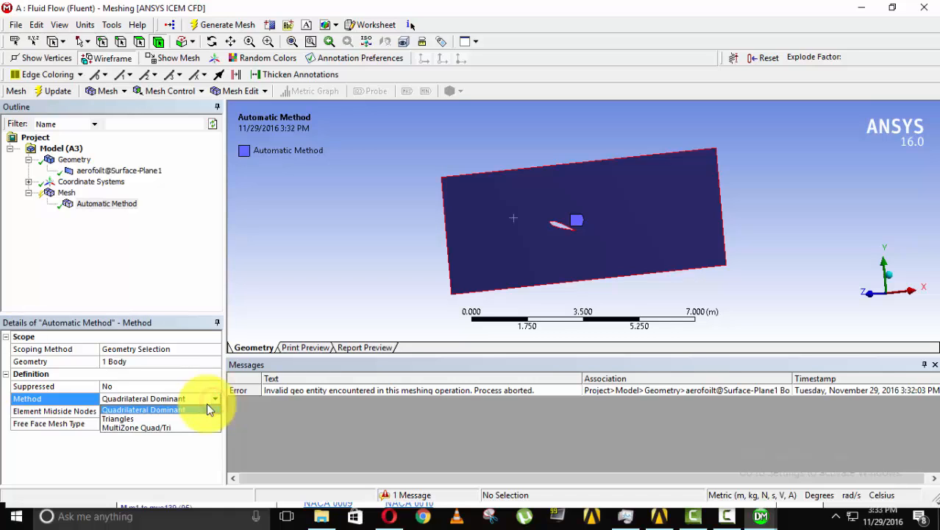
pyautogui.click(124, 418)
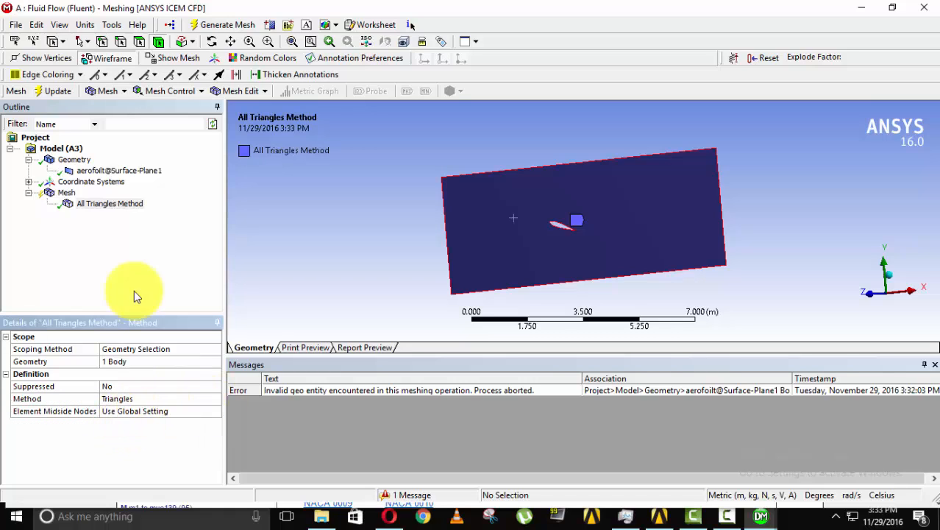
pyautogui.rightClick(59, 192)
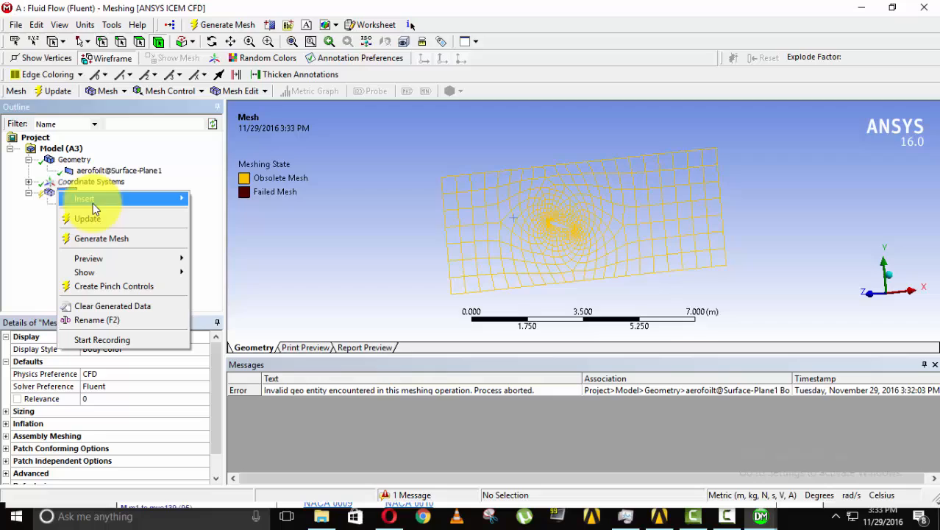
pyautogui.click(100, 241)
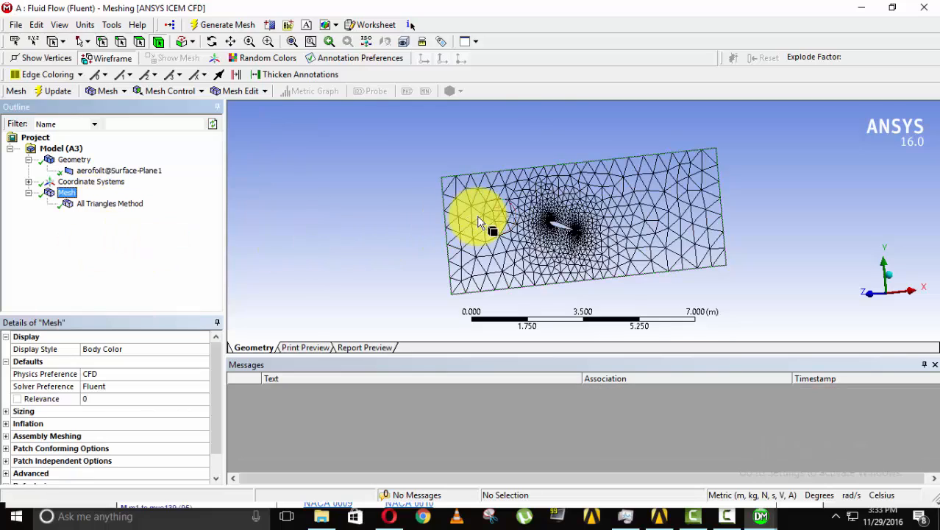
# Examine the triangular mesh around the airfoil's nose, surfaces and trailing edge.
pyautogui.scroll(3, 515, 225)
pyautogui.scroll(-5, 568, 222)
pyautogui.scroll(8, 572, 225)
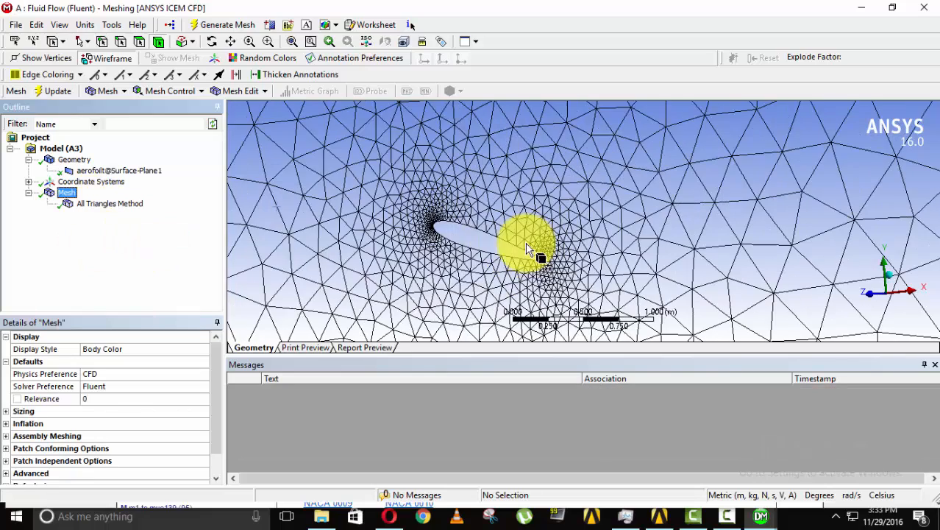
pyautogui.scroll(-4, 491, 272)
pyautogui.scroll(6, 510, 261)
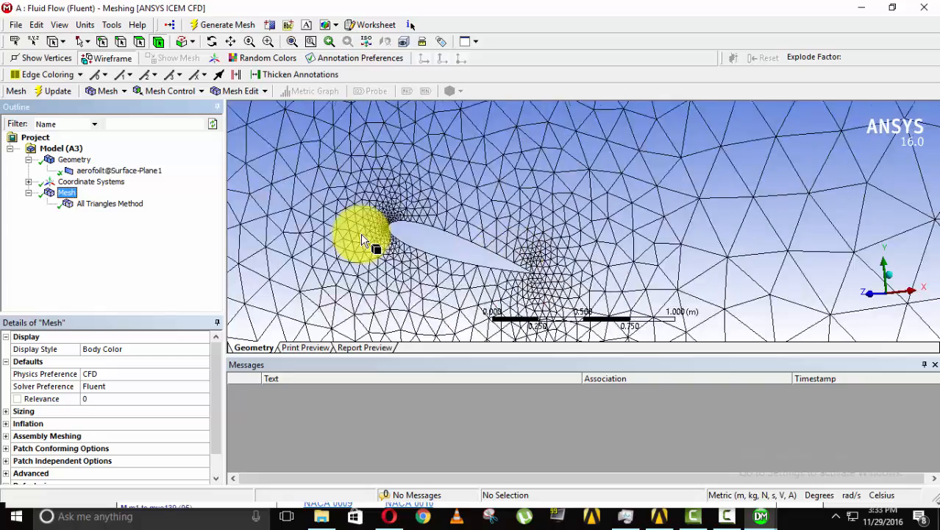
pyautogui.scroll(-4, 368, 241)
pyautogui.scroll(2, 637, 296)
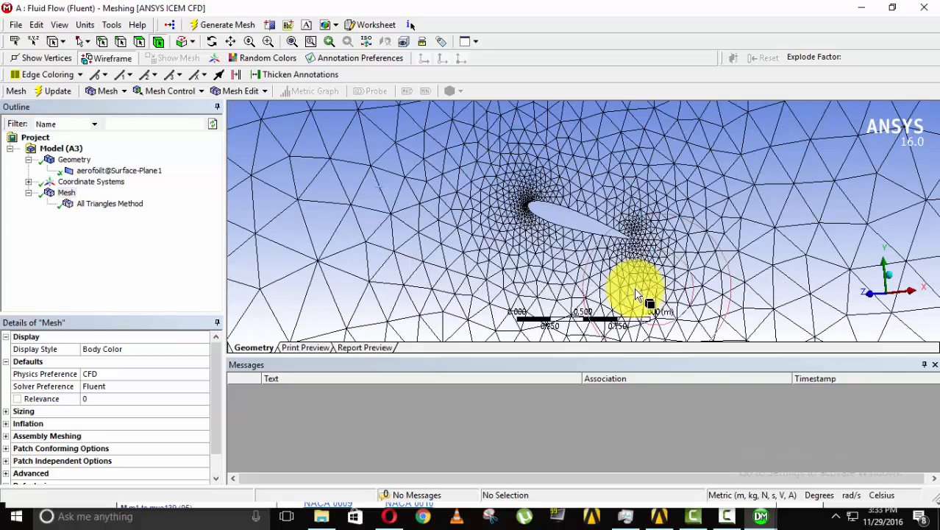
pyautogui.scroll(3, 643, 257)
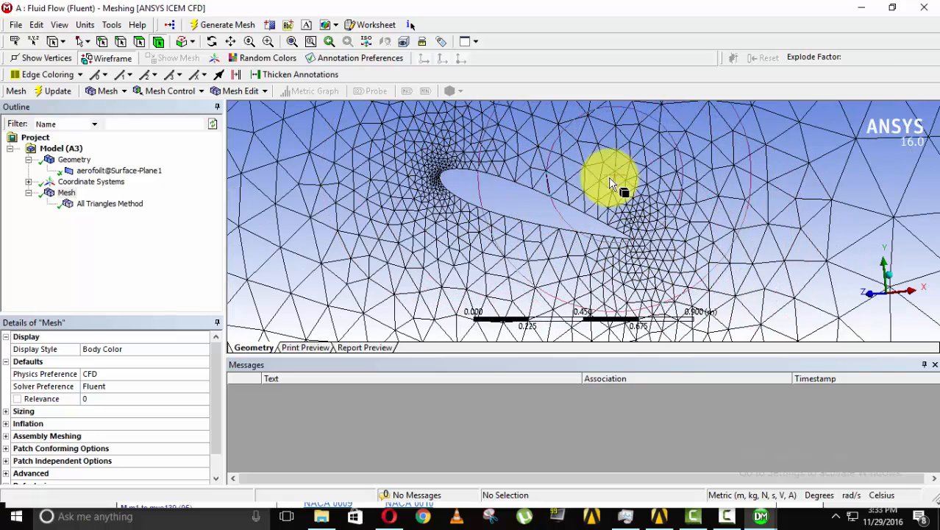
pyautogui.scroll(6, 621, 221)
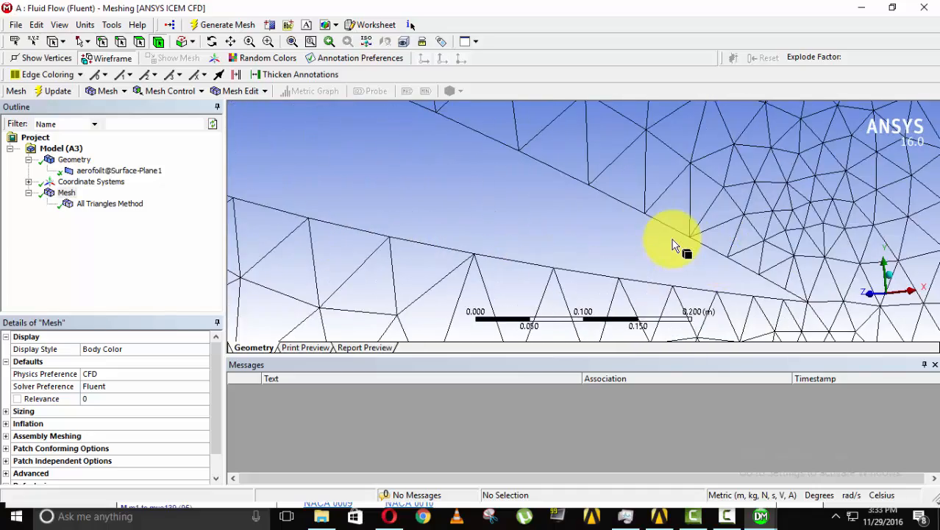
pyautogui.scroll(-6, 673, 245)
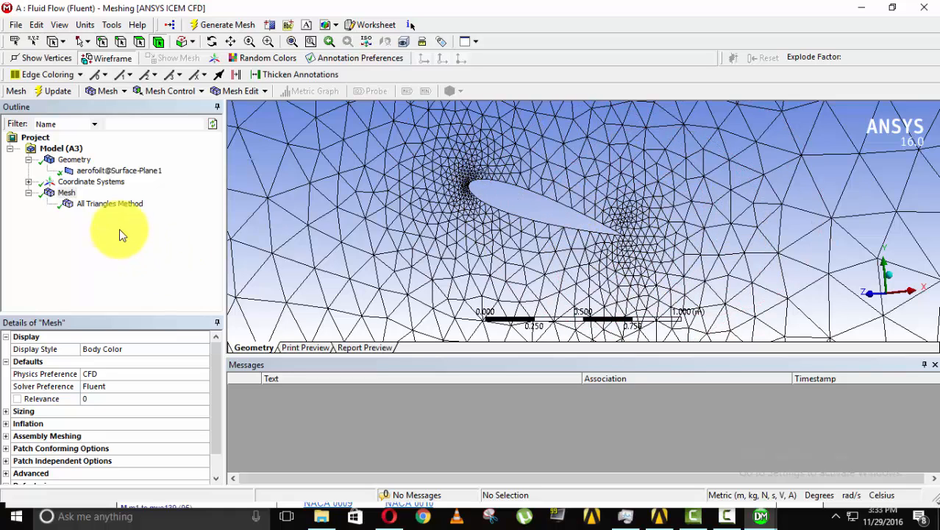
# Insert a mesh sizing control and scope it to the surface body.
pyautogui.click(110, 204)
pyautogui.rightClick(114, 205)
pyautogui.moveTo(147, 219)
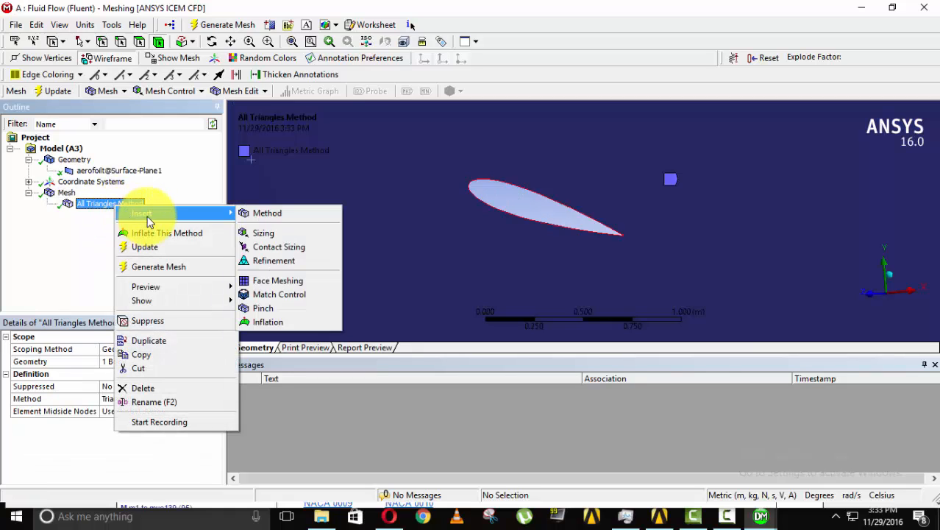
pyautogui.click(265, 234)
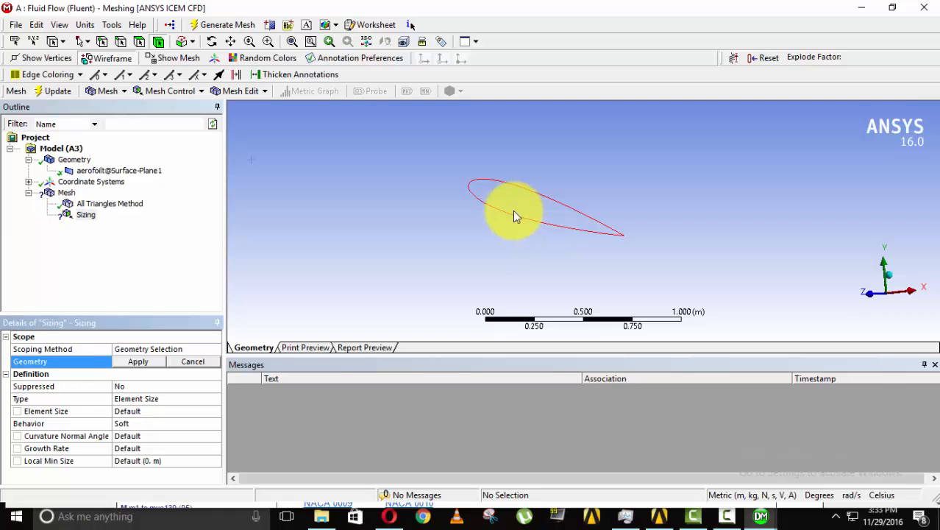
pyautogui.click(339, 265)
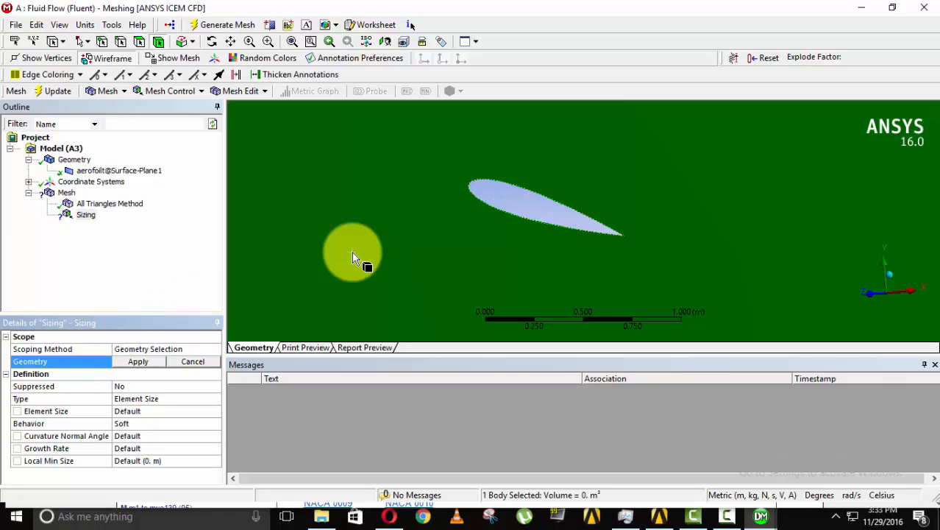
pyautogui.click(142, 361)
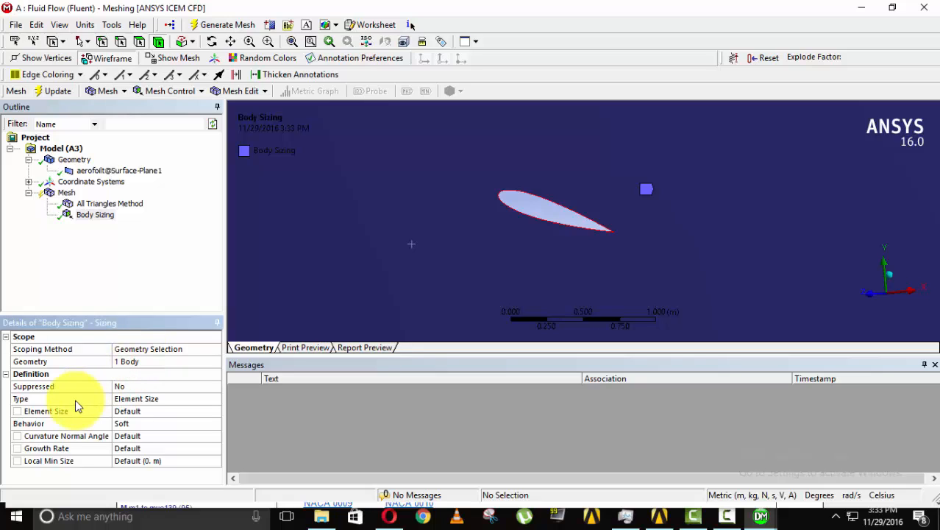
# Rescope the sizing control from the surface body to the airfoil edge, keeping Geometry Selection as the scoping method.
pyautogui.doubleClick(81, 351)
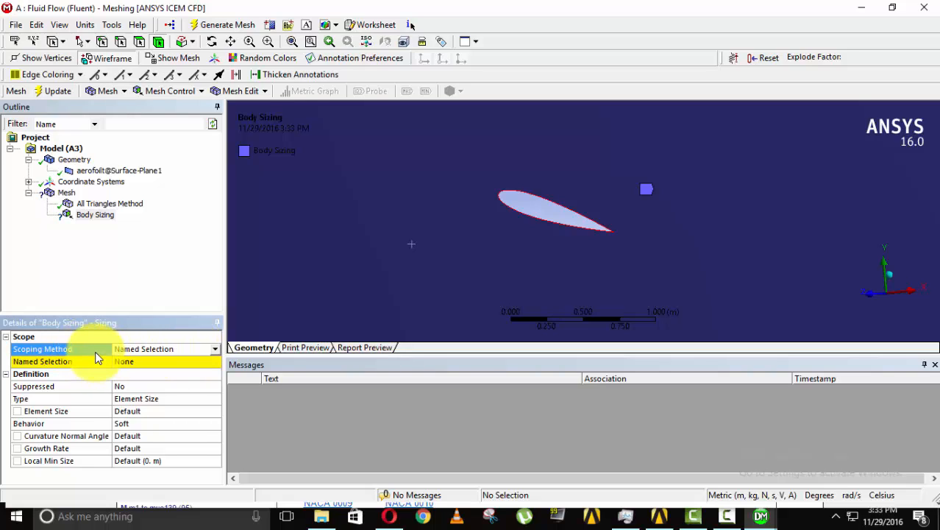
pyautogui.doubleClick(96, 352)
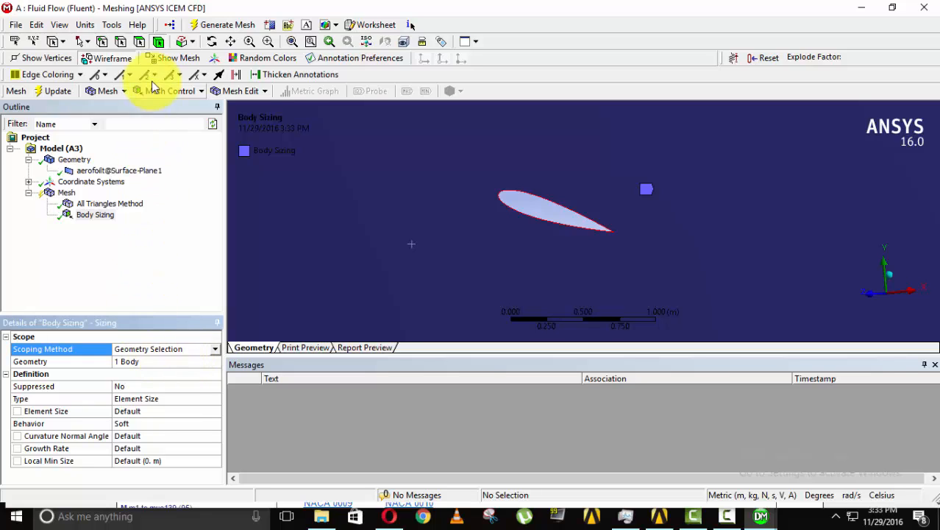
pyautogui.click(122, 42)
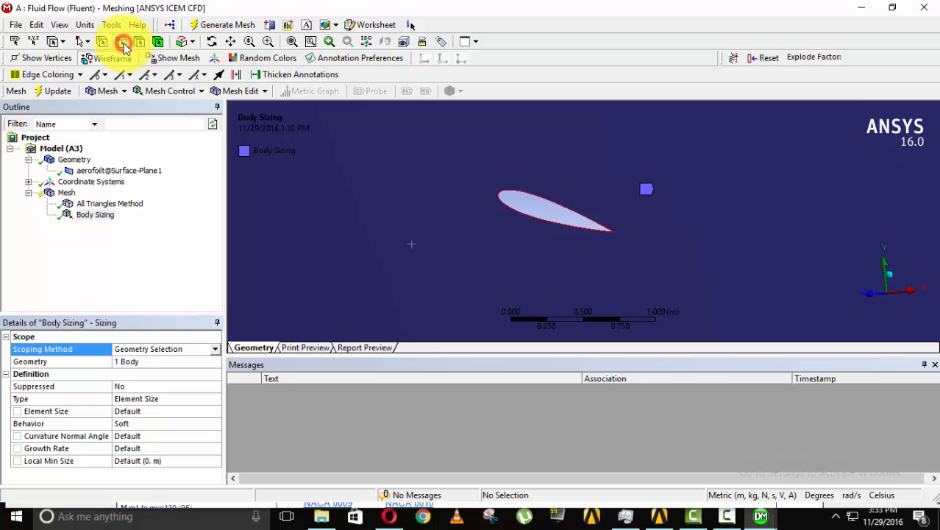
pyautogui.click(521, 213)
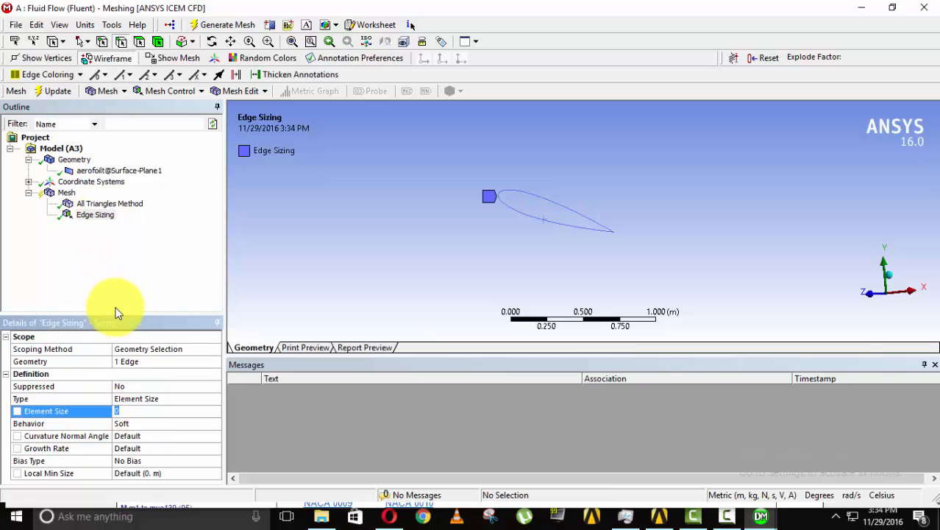
# Set the airfoil edge sizing's element size to 0.01 m and regenerate the mesh.
pyautogui.click(134, 412)
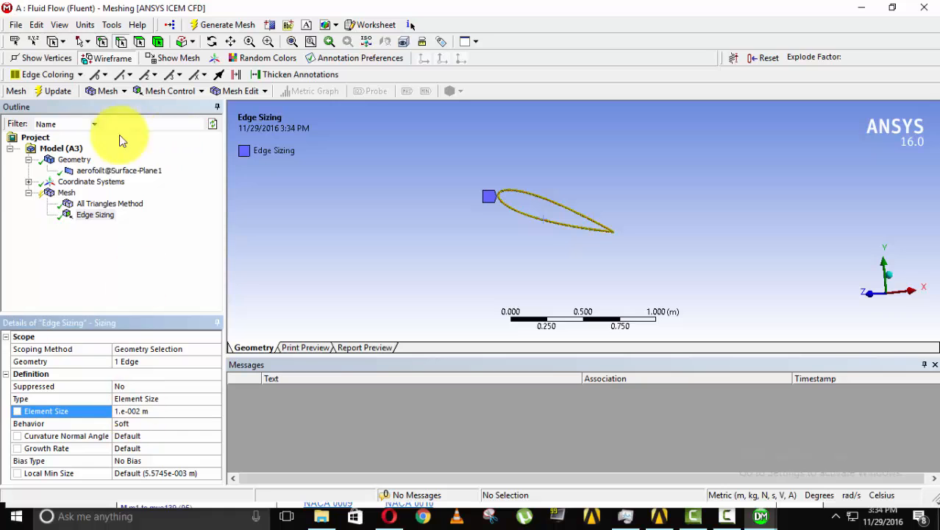
pyautogui.rightClick(53, 193)
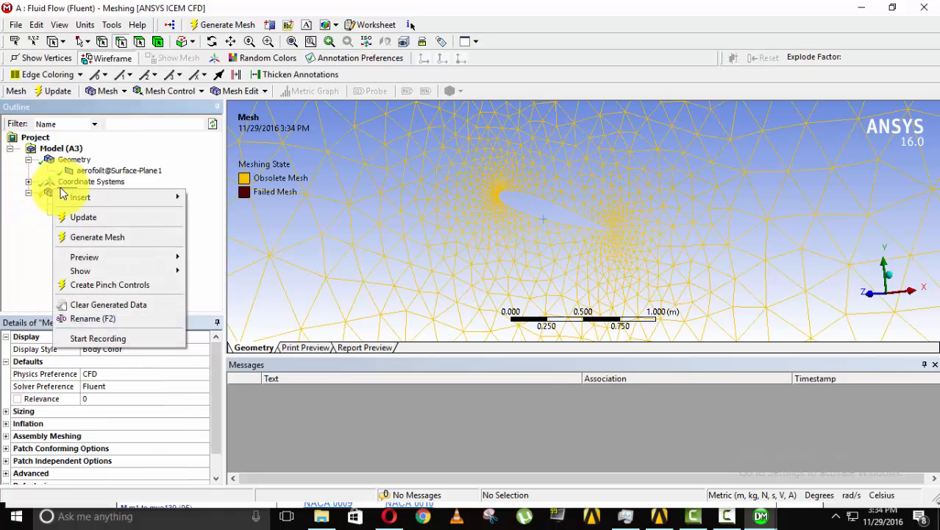
pyautogui.click(95, 239)
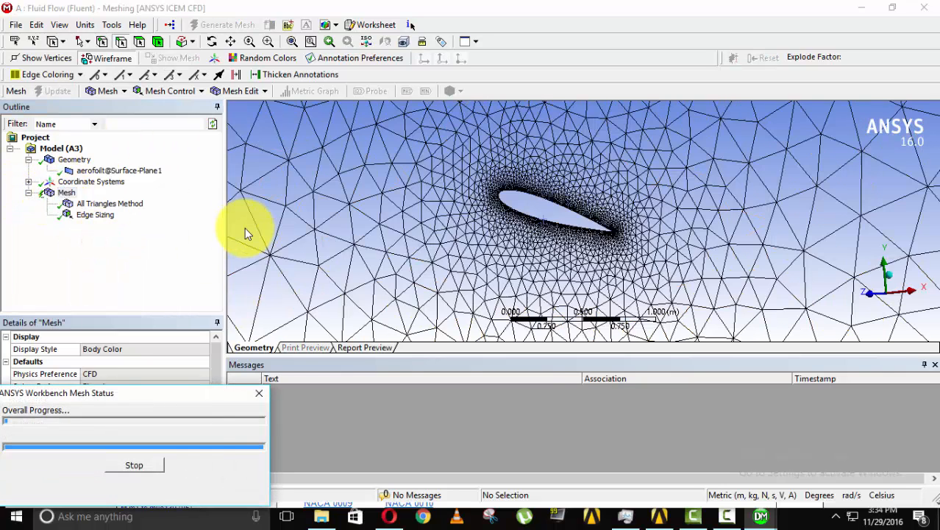
# Examine the mesh refined by edge sizing along the airfoil's surfaces, trailing edge and surrounding domain.
pyautogui.scroll(5, 567, 221)
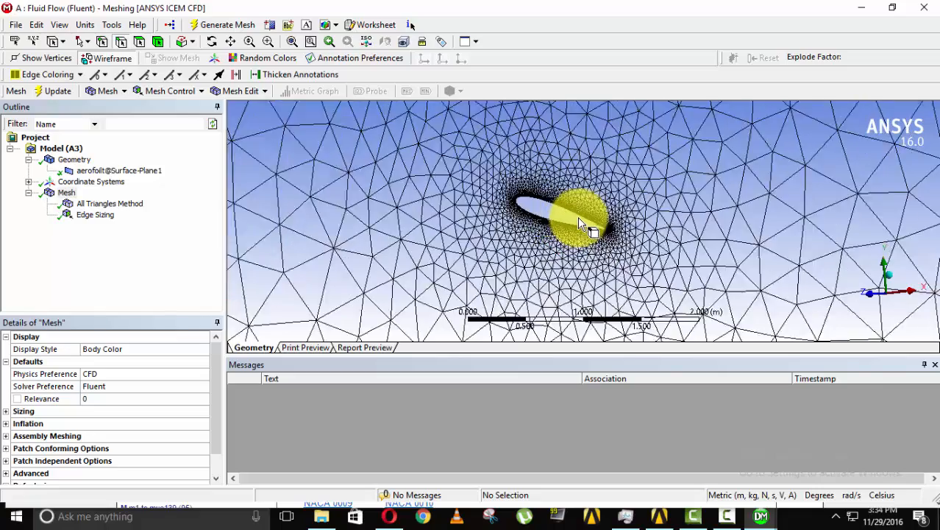
pyautogui.scroll(5, 544, 206)
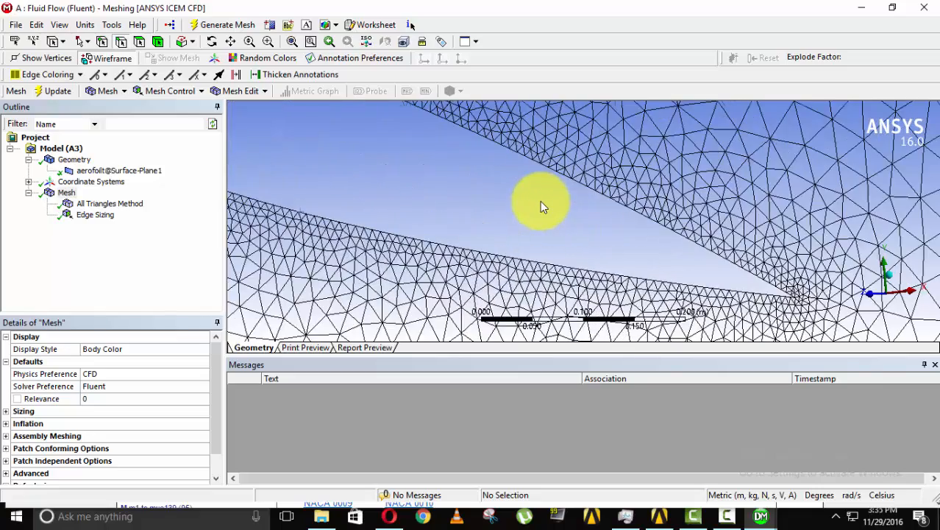
pyautogui.scroll(-8, 559, 206)
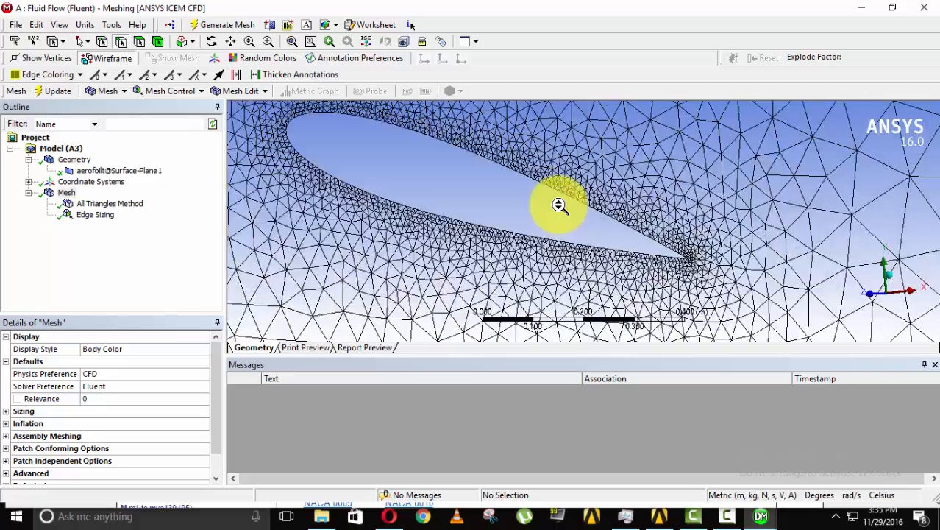
pyautogui.scroll(-4, 539, 206)
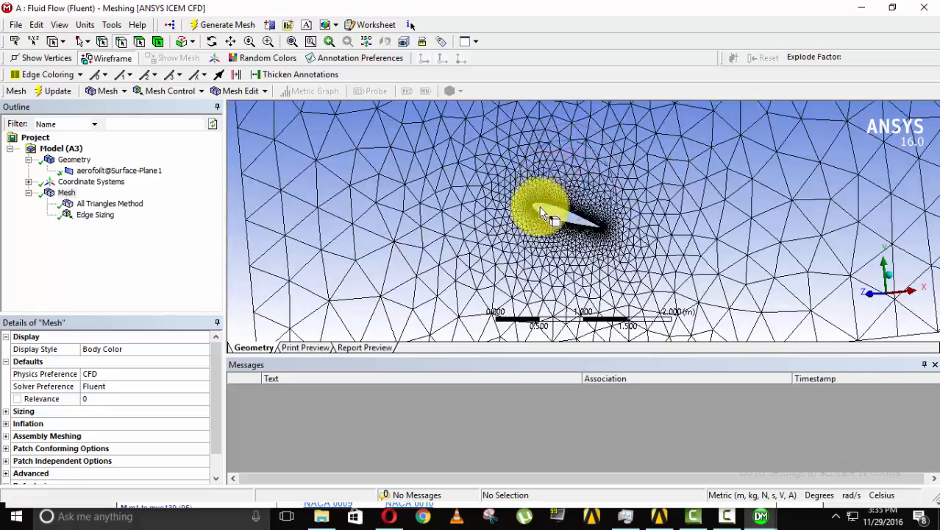
pyautogui.scroll(8, 577, 218)
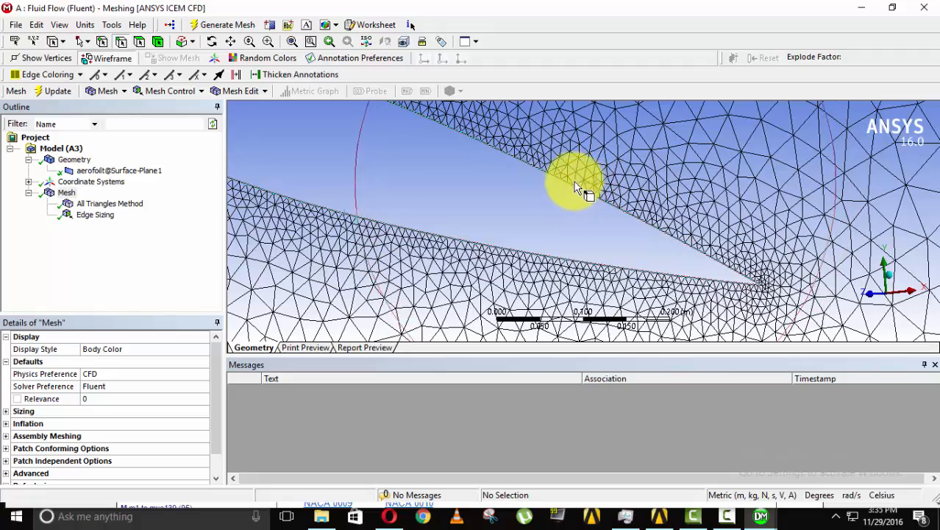
pyautogui.scroll(2, 573, 188)
pyautogui.scroll(-5, 576, 177)
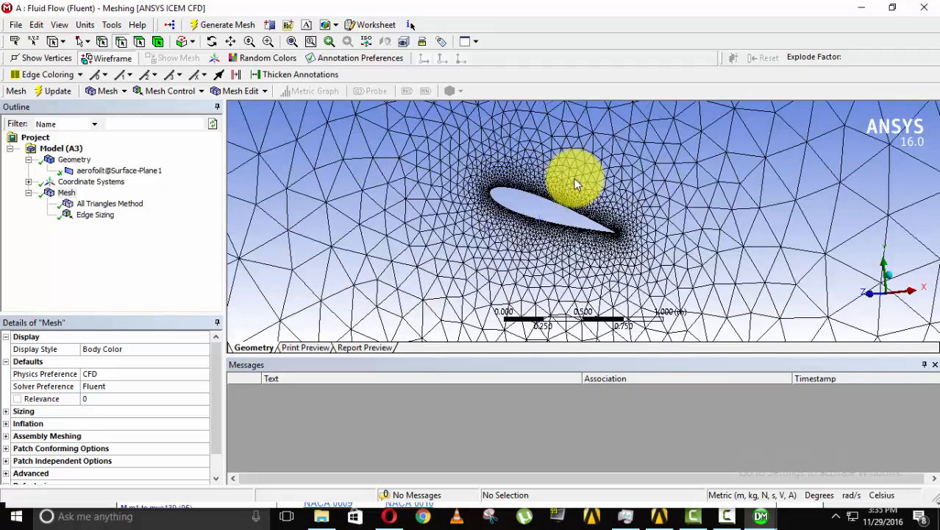
pyautogui.moveTo(518, 190); pyautogui.dragTo(570, 209, button='middle')
pyautogui.scroll(4, 567, 200)
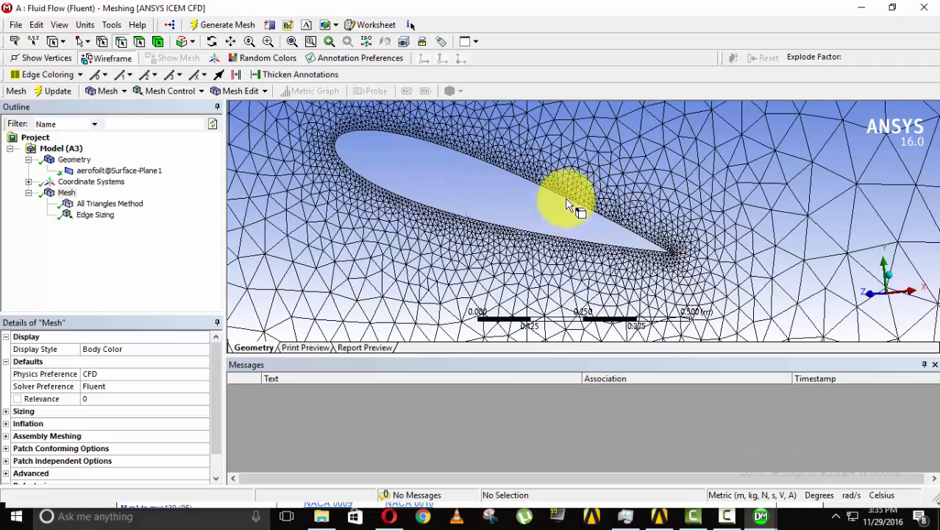
pyautogui.scroll(-3, 570, 189)
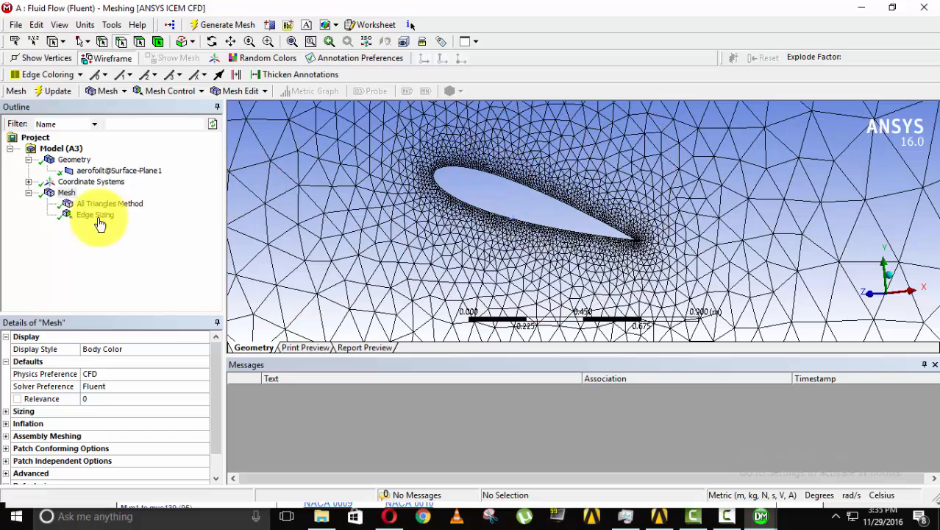
# Insert an inflation control on the mesh and scope its geometry to the surface body around the airfoil.
pyautogui.rightClick(62, 193)
pyautogui.moveTo(108, 204)
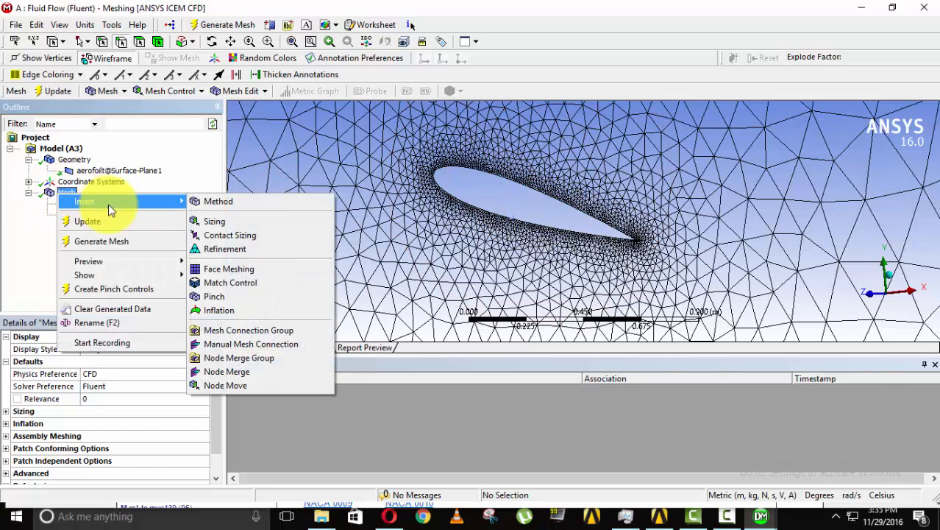
pyautogui.click(234, 310)
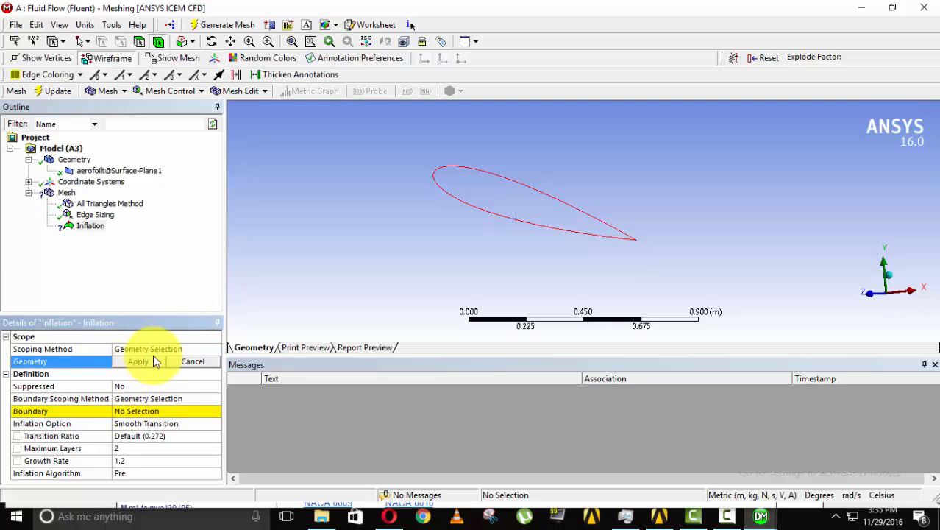
pyautogui.click(359, 248)
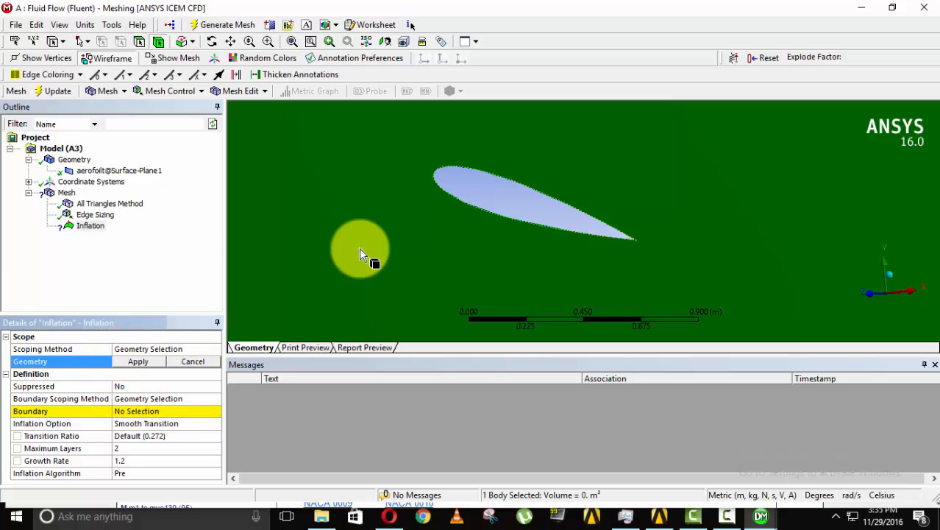
pyautogui.click(145, 361)
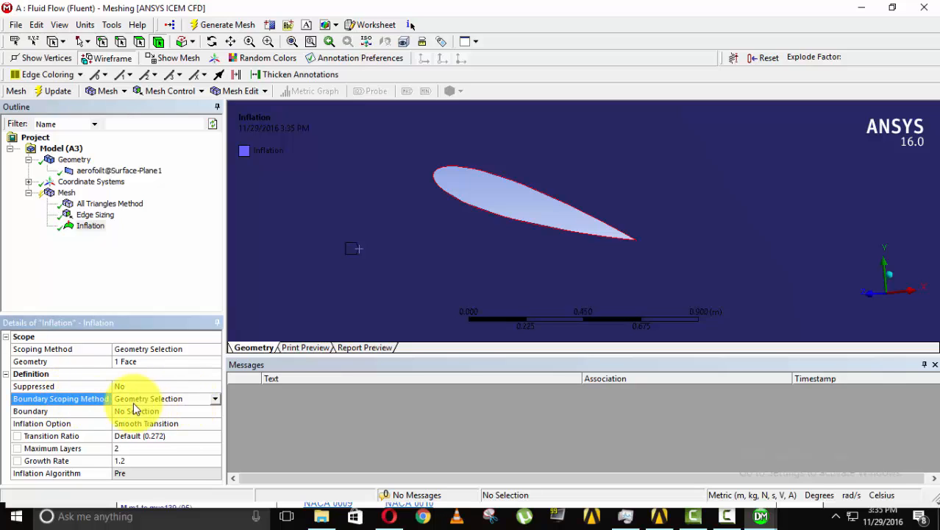
# Assign the airfoil edge as the inflation control's boundary.
pyautogui.click(59, 413)
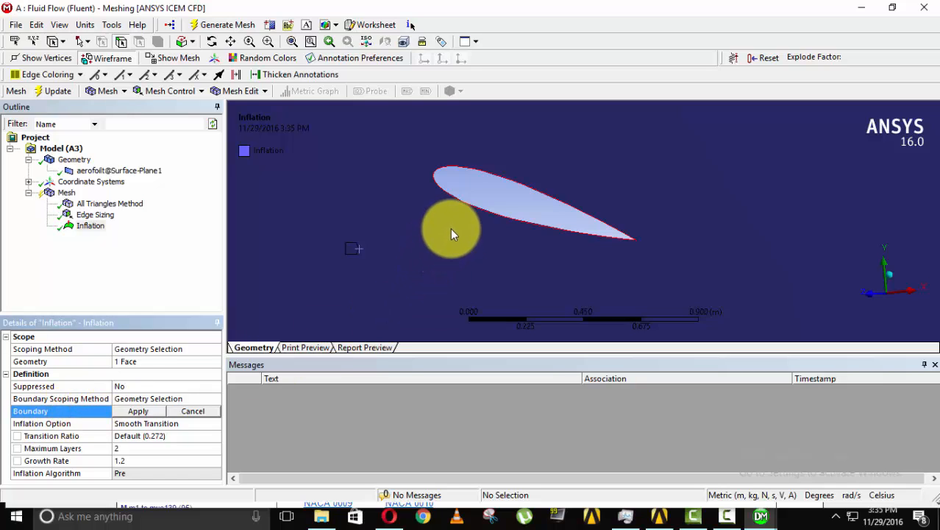
pyautogui.click(477, 216)
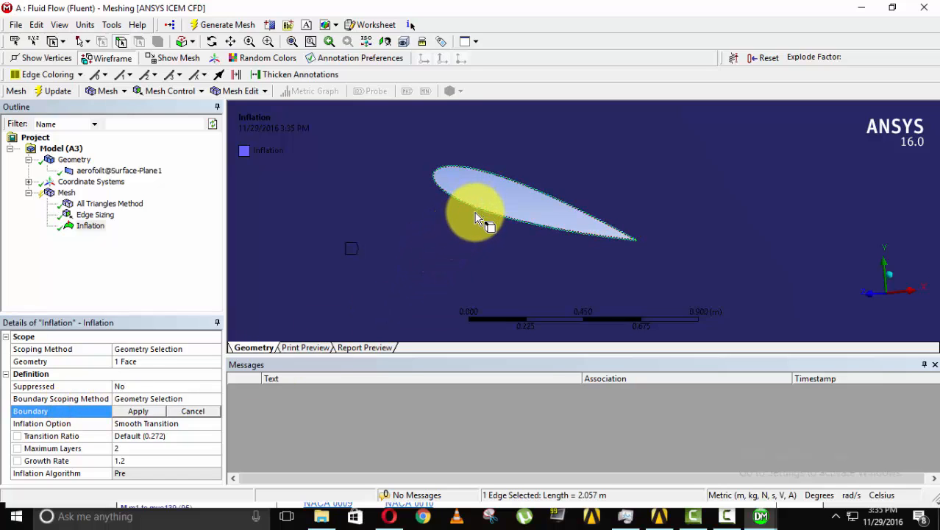
pyautogui.click(142, 411)
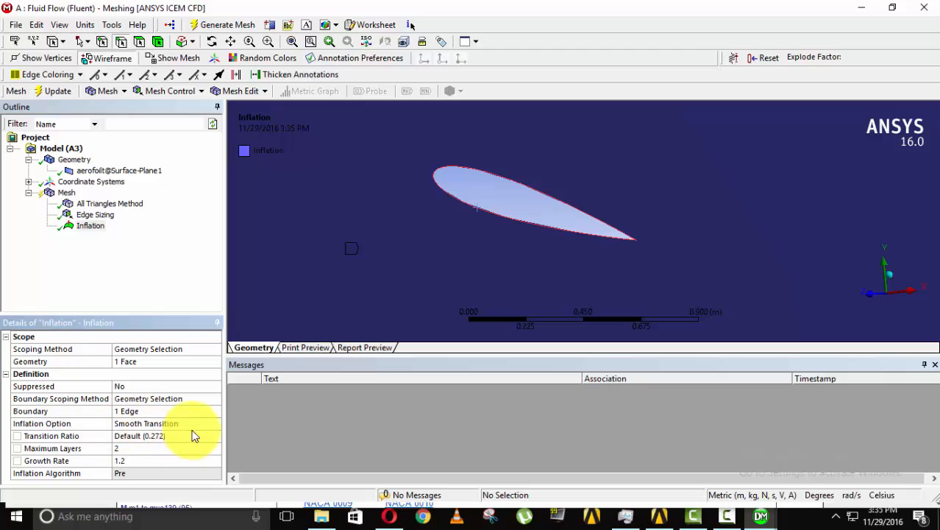
# Set the inflation option to First Layer Thickness with a 0.01 m first layer height, 40 maximum layers and a 2.5 growth rate.
pyautogui.click(217, 425)
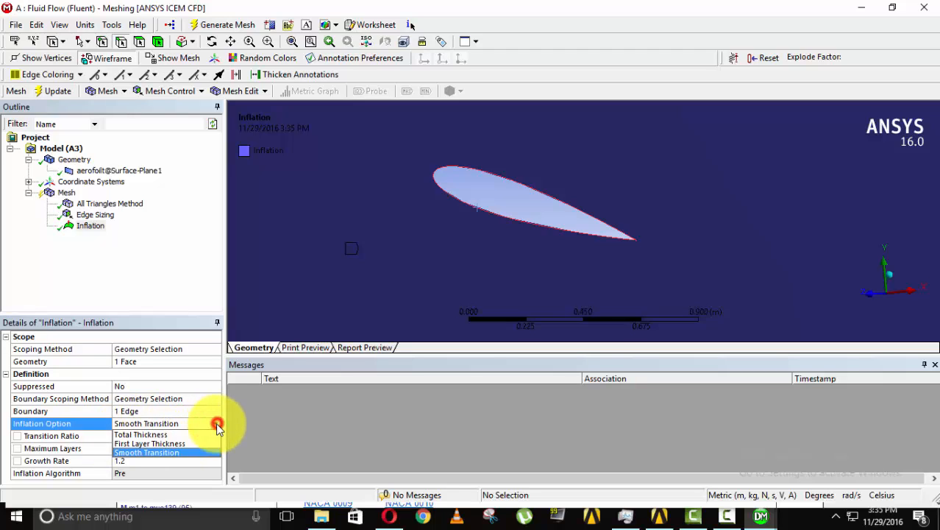
pyautogui.click(183, 449)
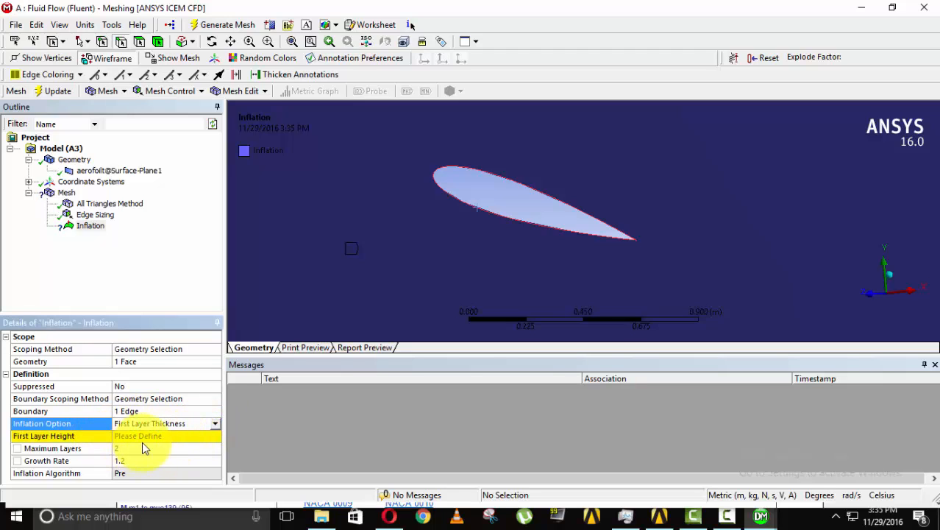
pyautogui.click(99, 436)
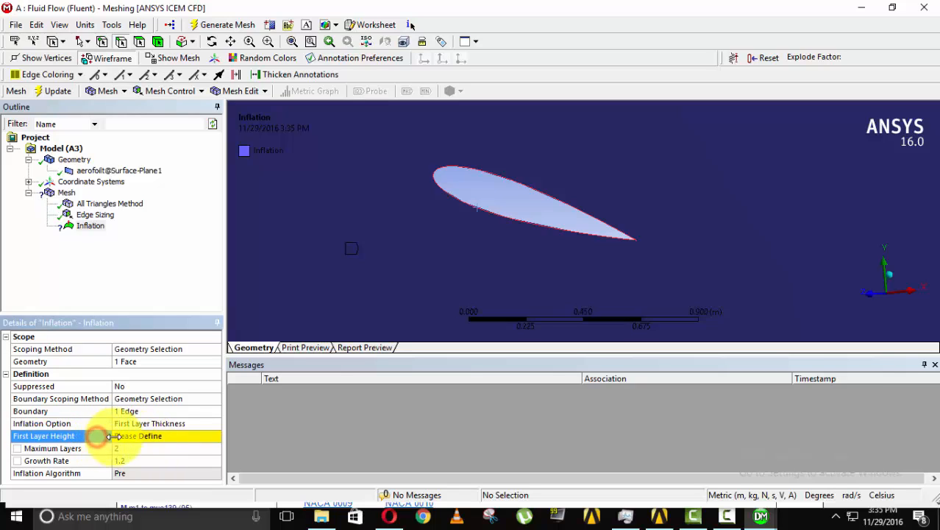
pyautogui.click(130, 436)
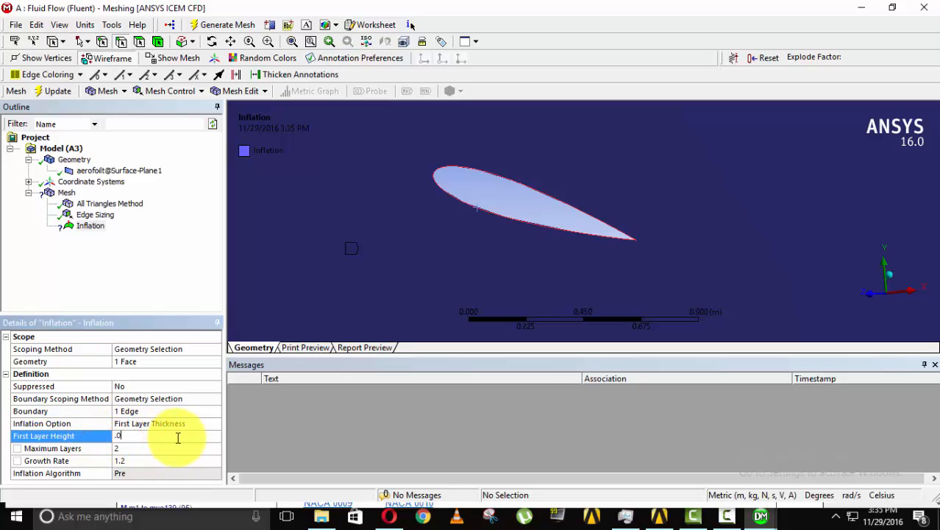
pyautogui.click(135, 449)
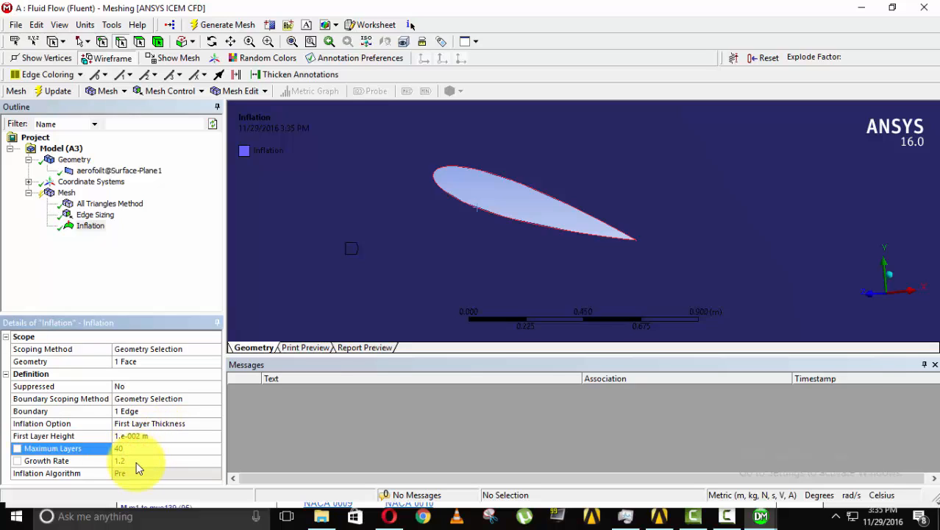
pyautogui.click(136, 460)
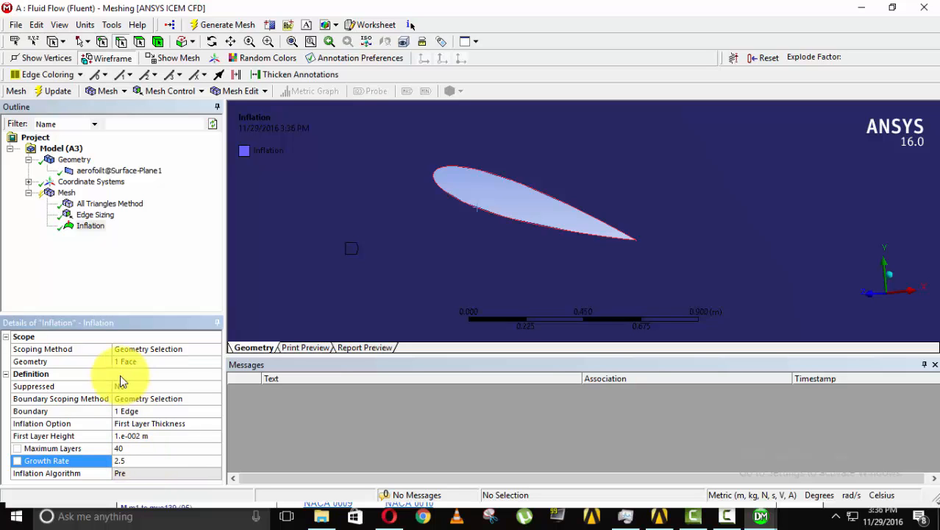
# Try to generate the mesh with the 40-layer inflation control and check the elements around the airfoil.
pyautogui.rightClick(70, 194)
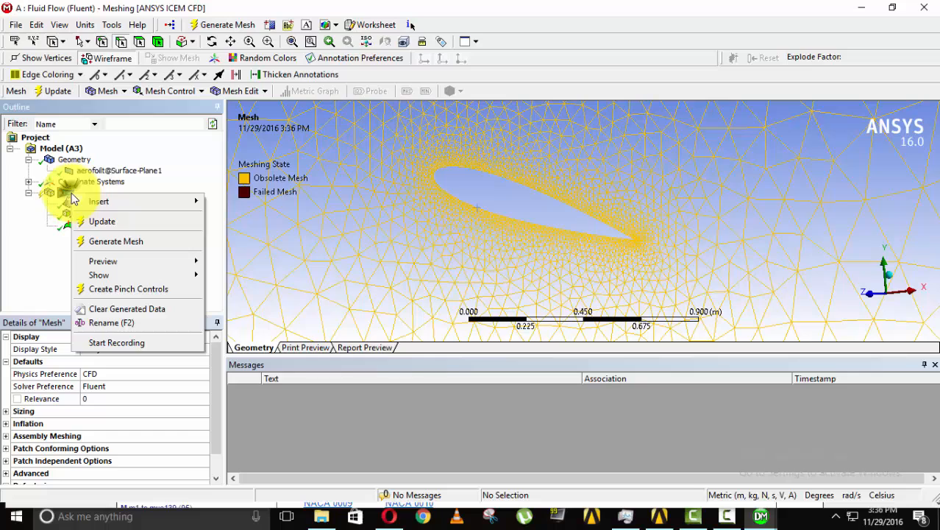
pyautogui.click(122, 242)
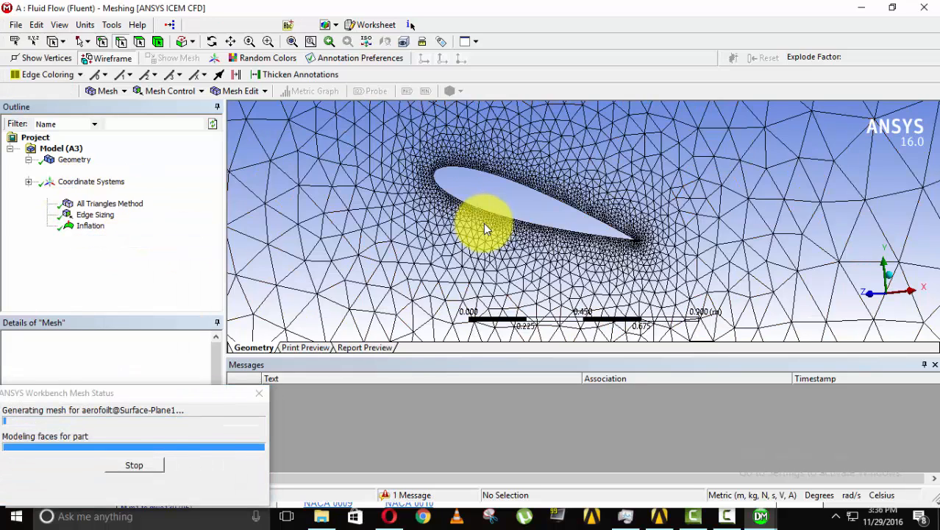
pyautogui.scroll(5, 514, 236)
pyautogui.scroll(-5, 513, 236)
pyautogui.scroll(-5, 513, 236)
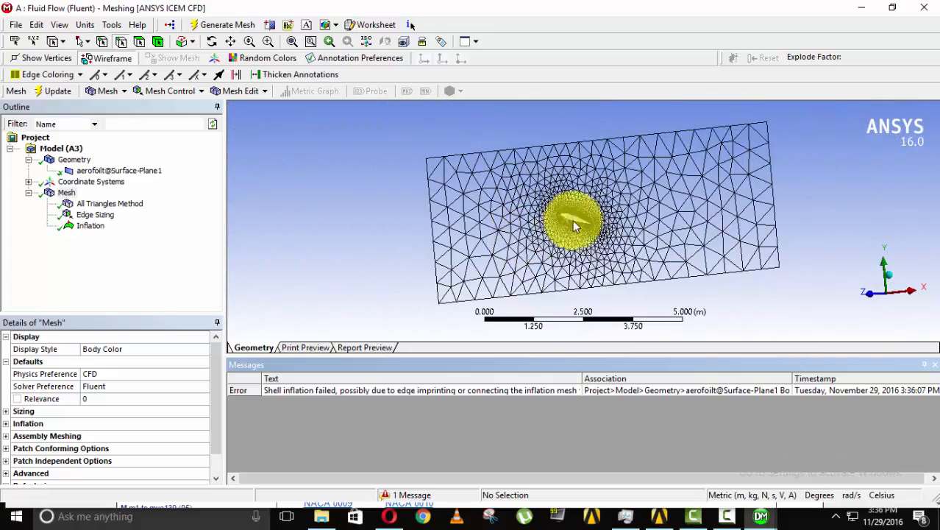
pyautogui.scroll(4, 566, 217)
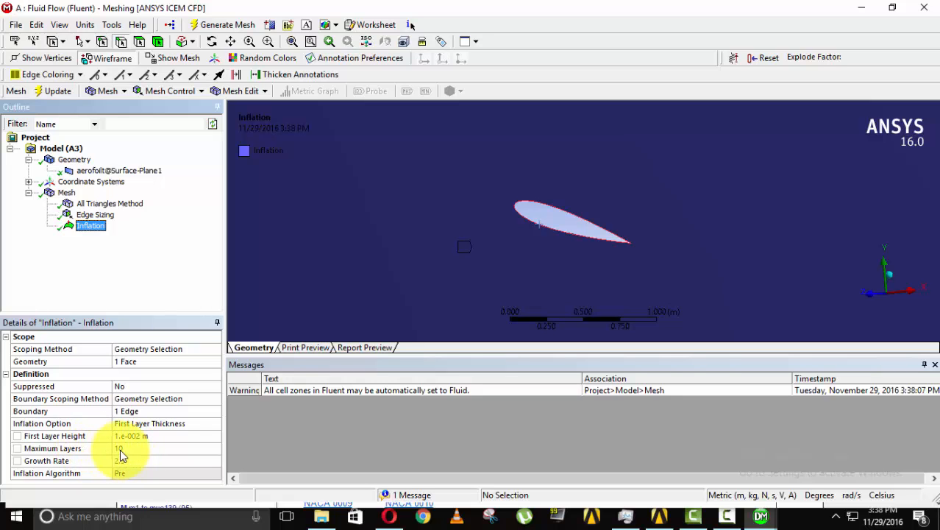
# Examine the 10-layer inflation mesh along the airfoil's surfaces and trailing edge, and its transition to the surrounding domain.
pyautogui.click(66, 192)
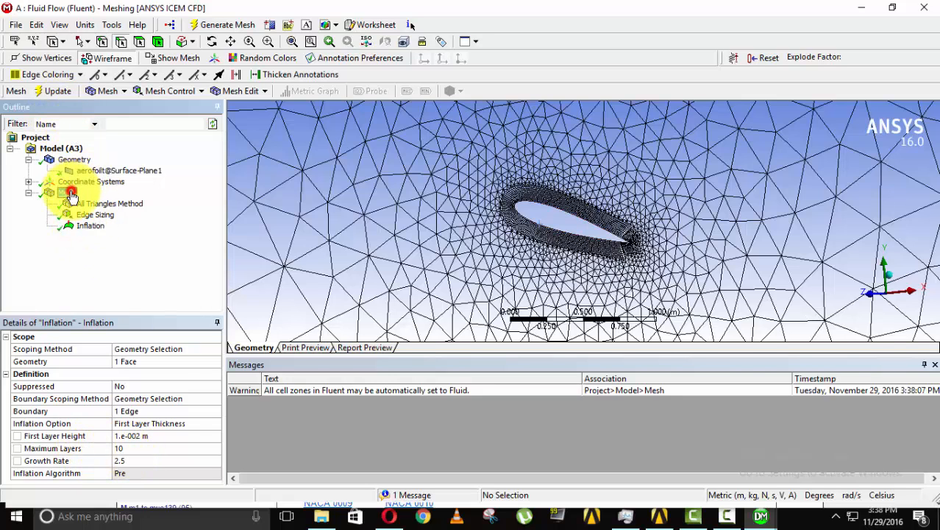
pyautogui.scroll(8, 592, 283)
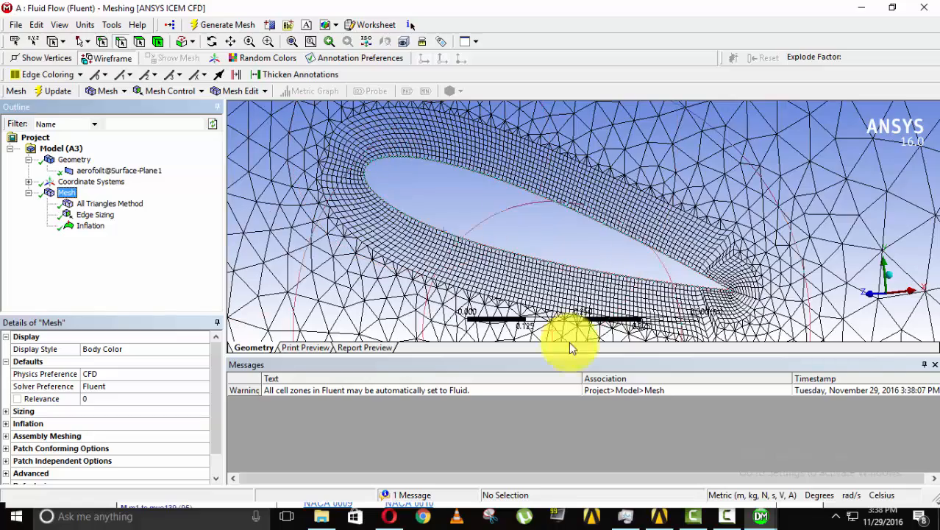
pyautogui.scroll(2, 611, 316)
pyautogui.scroll(-6, 603, 270)
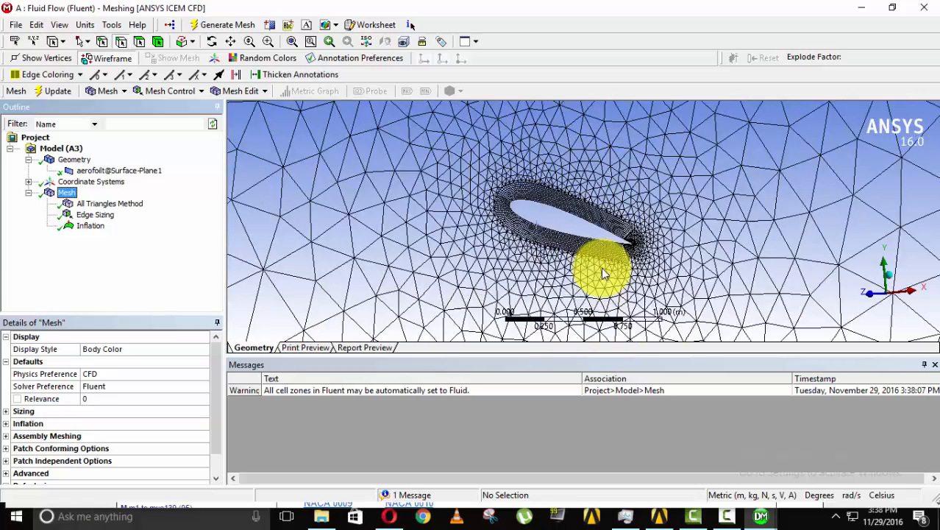
pyautogui.scroll(-5, 644, 218)
pyautogui.scroll(4, 583, 211)
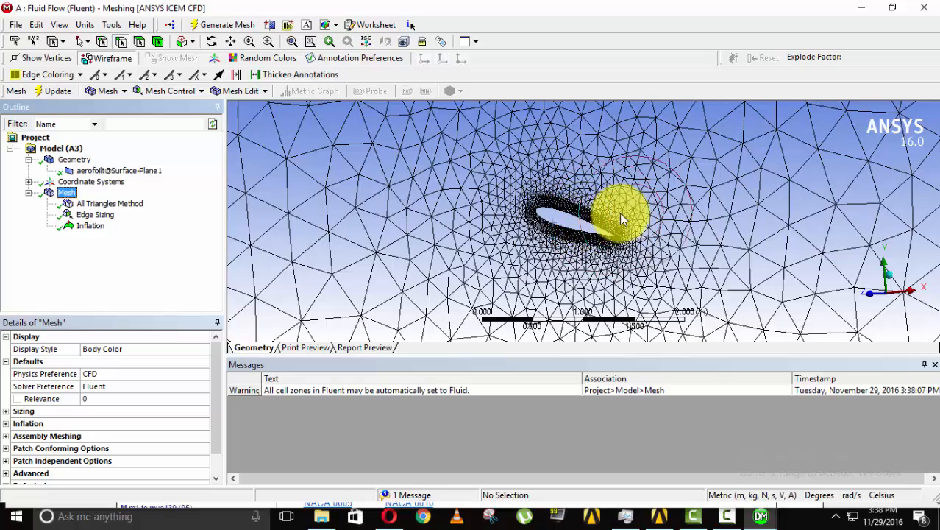
pyautogui.scroll(5, 622, 218)
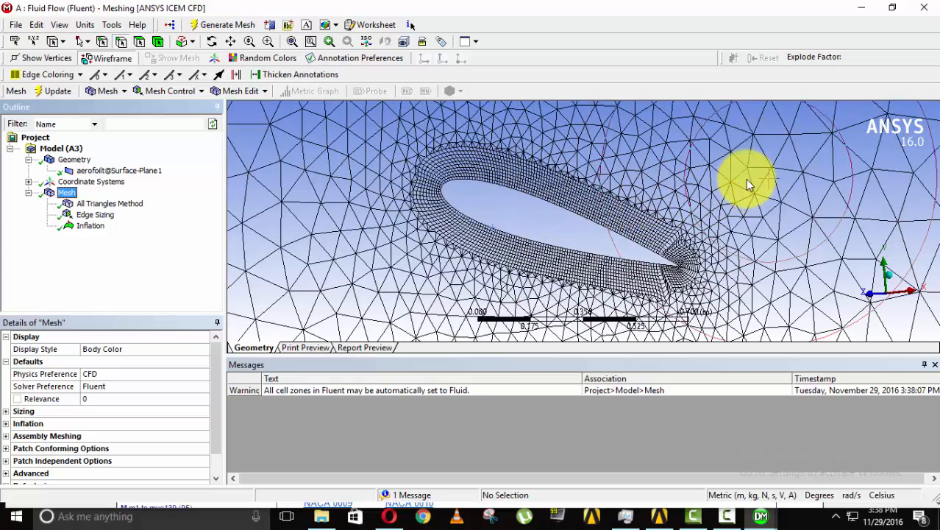
pyautogui.scroll(5, 727, 203)
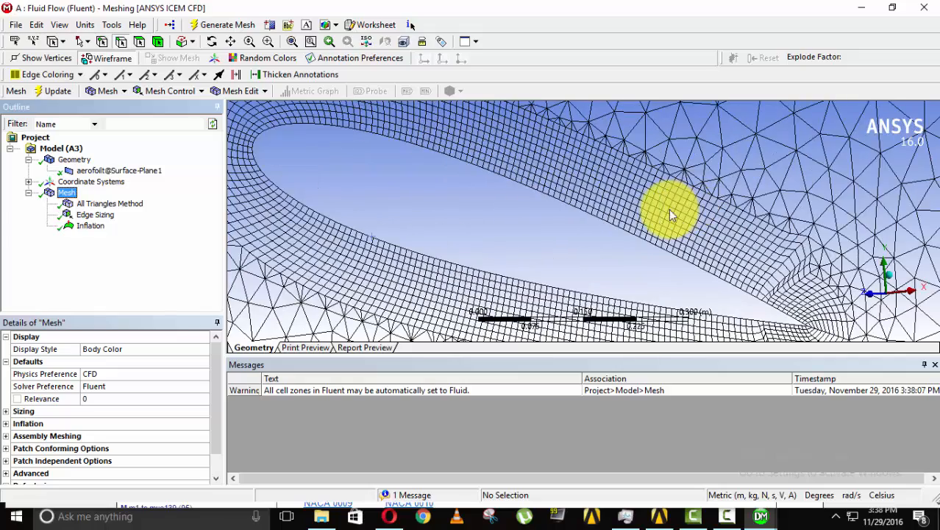
pyautogui.scroll(-4, 657, 223)
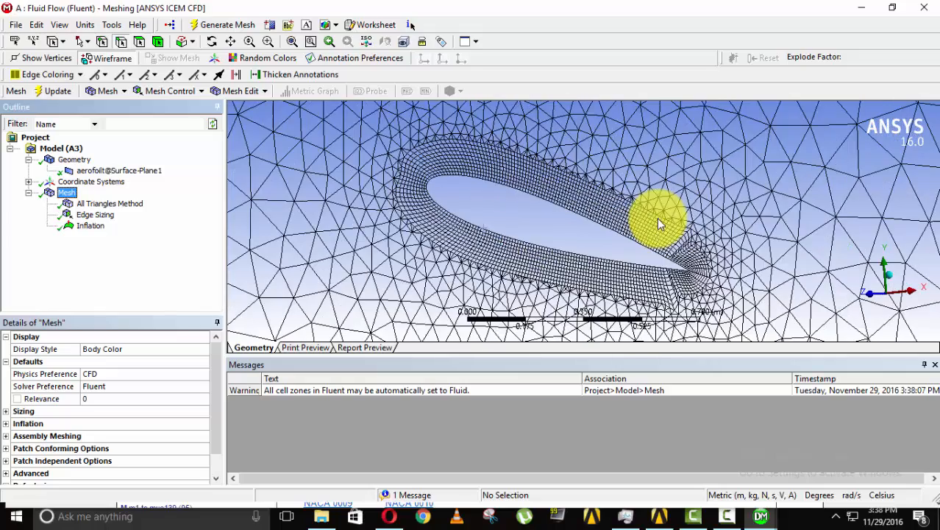
pyautogui.scroll(-2, 729, 214)
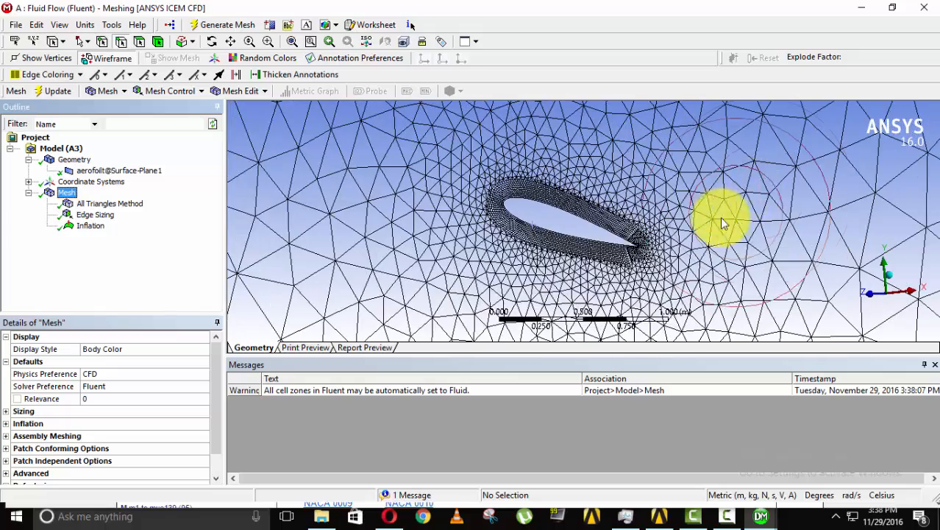
pyautogui.scroll(-5, 571, 304)
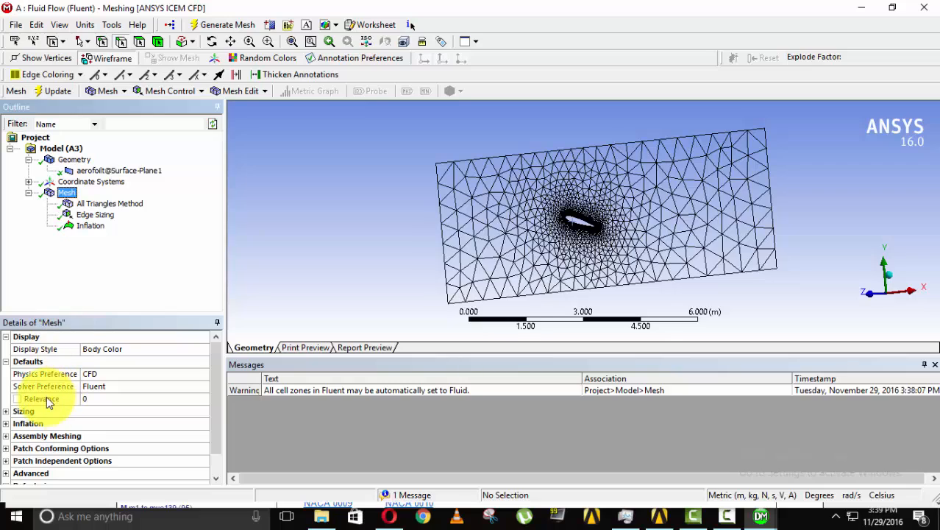
# Set both the maximum face size and the maximum size in the global mesh sizing to 0.1 m.
pyautogui.click(6, 412)
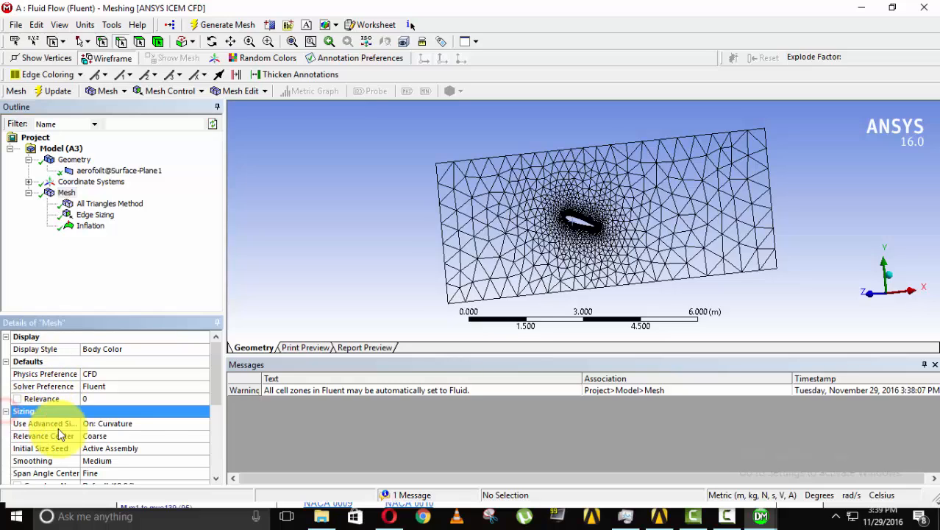
pyautogui.scroll(-3, 59, 427)
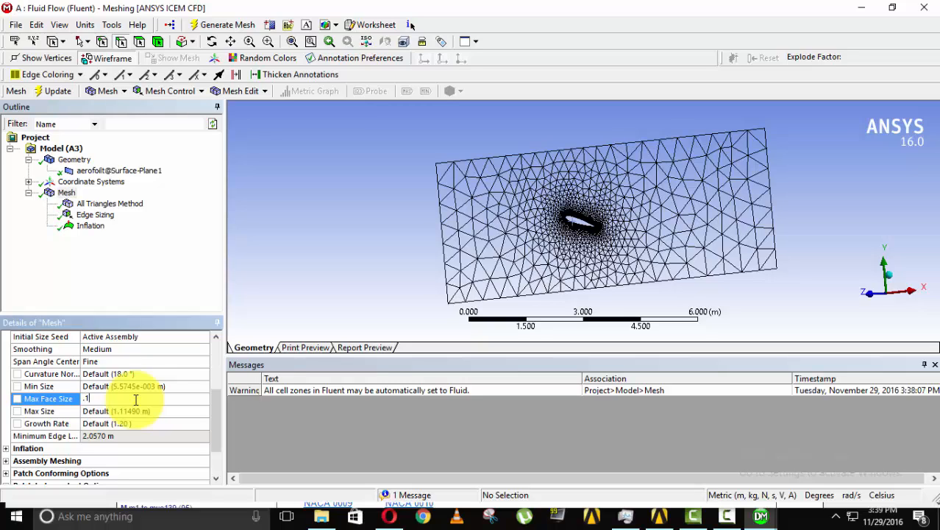
pyautogui.click(120, 416)
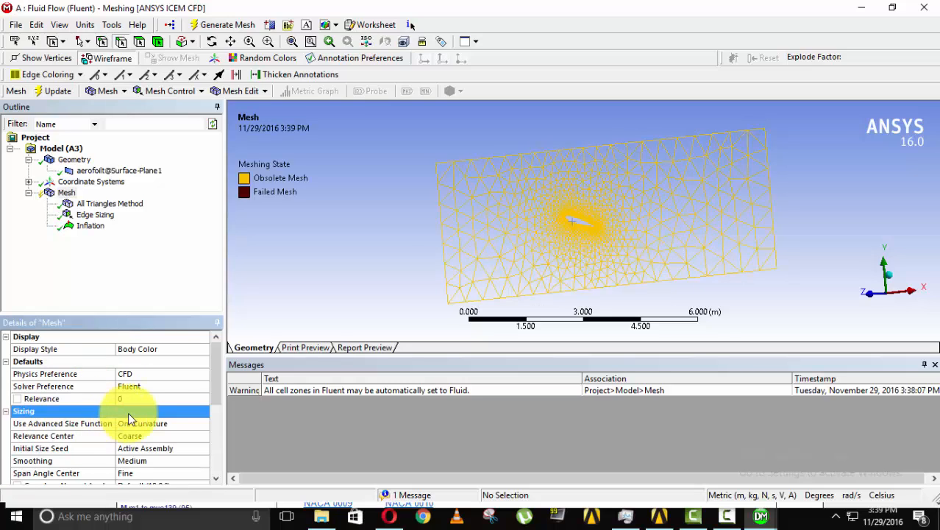
pyautogui.scroll(-3, 135, 434)
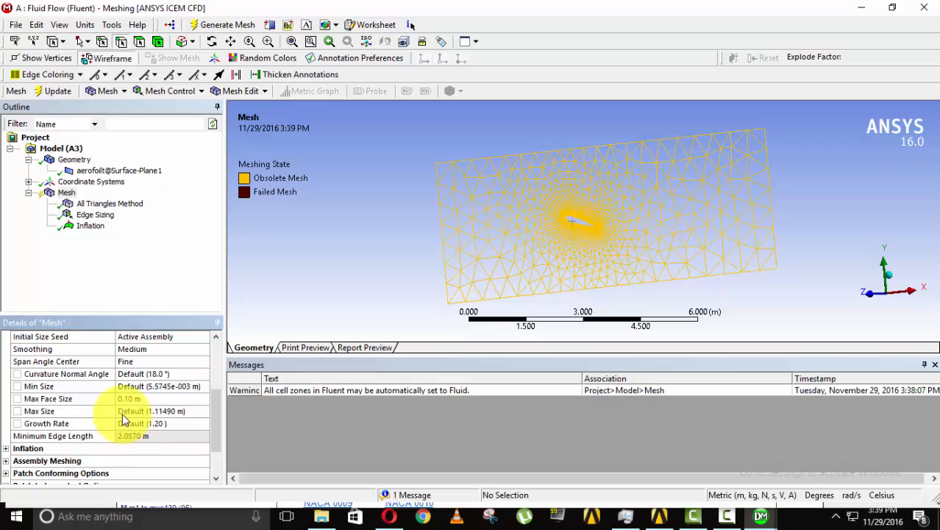
pyautogui.click(136, 412)
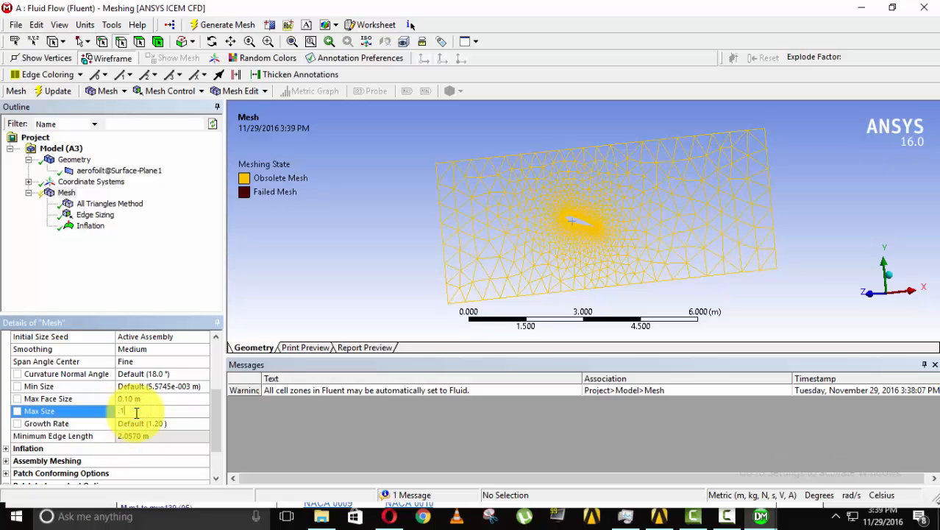
pyautogui.write('.1')
pyautogui.press('Return')
pyautogui.scroll(-4, 135, 406)
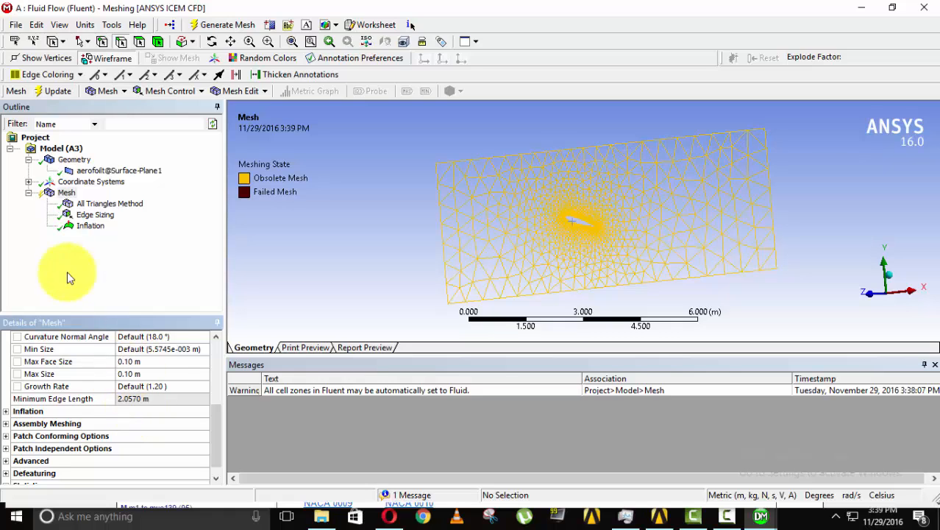
# Regenerate the mesh with the new global size limits and check the refinement across the domain.
pyautogui.click(64, 193)
pyautogui.rightClick(66, 195)
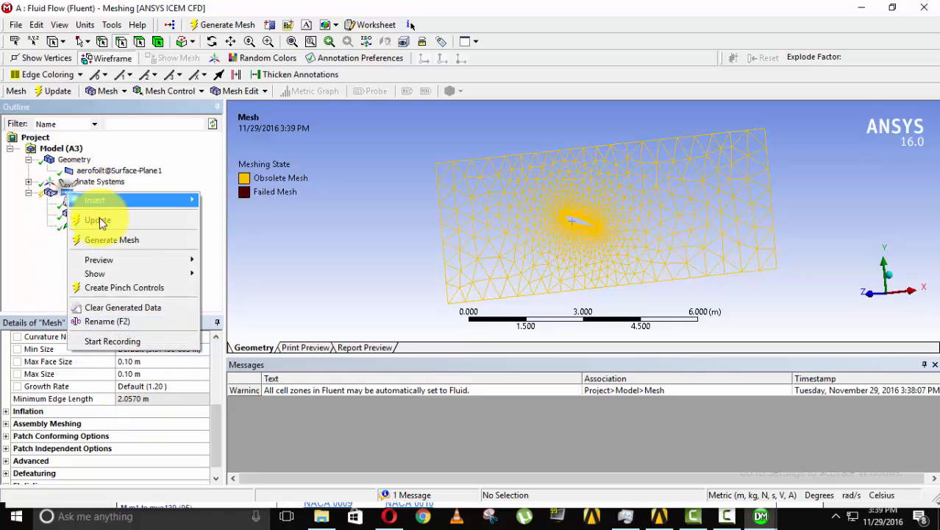
pyautogui.click(103, 238)
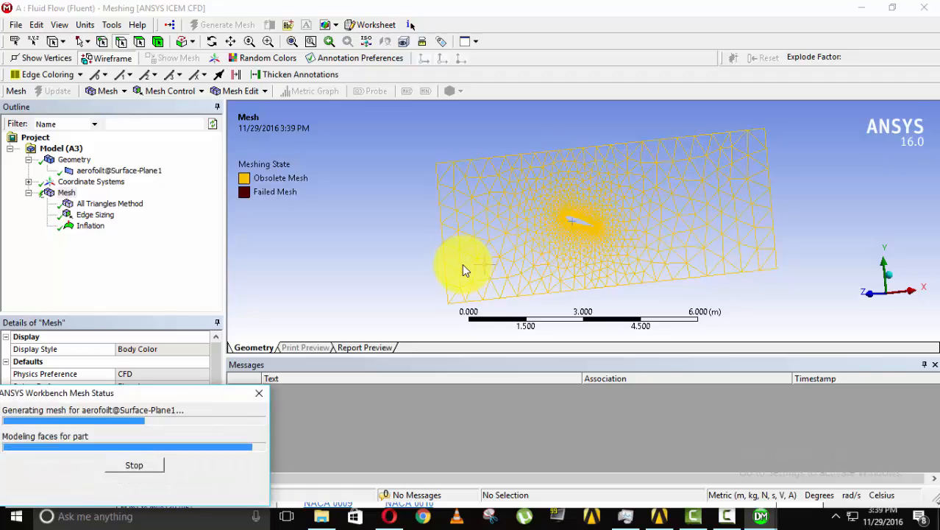
pyautogui.scroll(-2, 603, 218)
pyautogui.scroll(5, 603, 217)
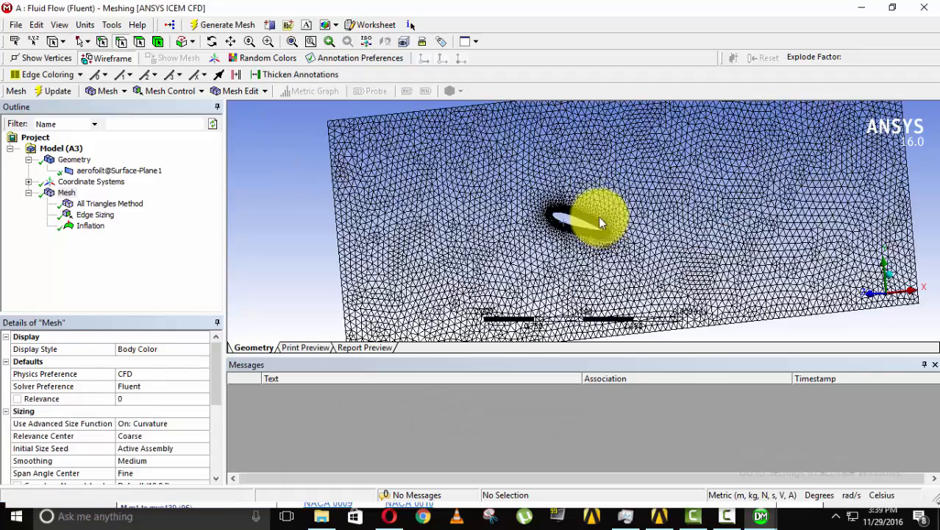
# Examine the refined mesh around the airfoil and across the full domain from several zoom levels and orientations.
pyautogui.scroll(5, 593, 176)
pyautogui.scroll(-10, 595, 188)
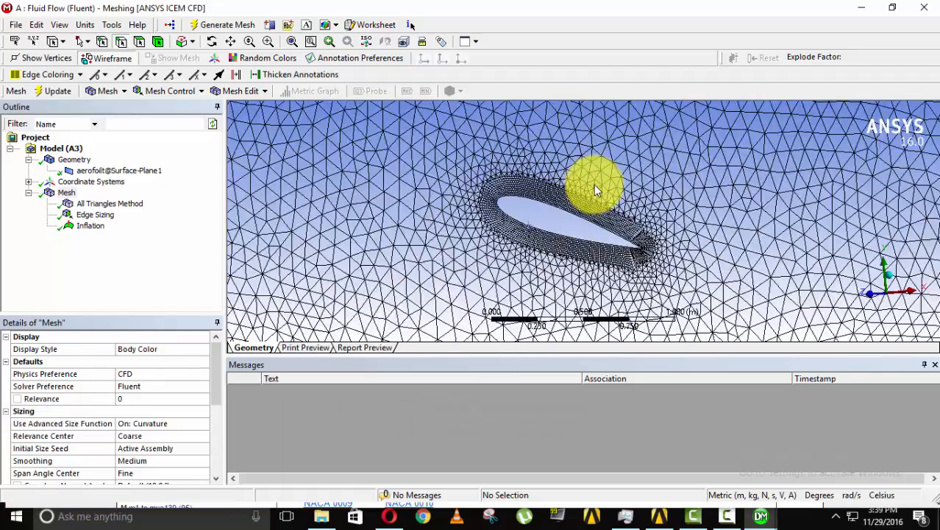
pyautogui.scroll(8, 595, 190)
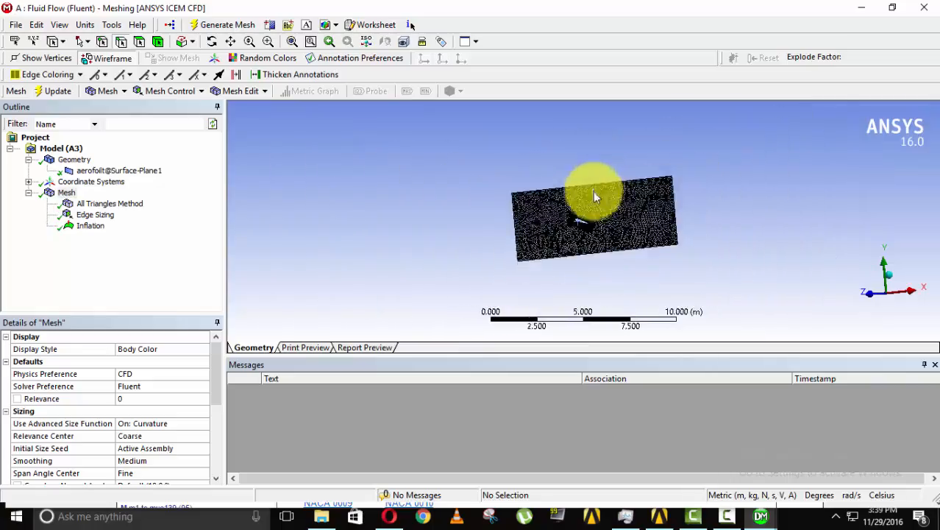
pyautogui.scroll(6, 593, 201)
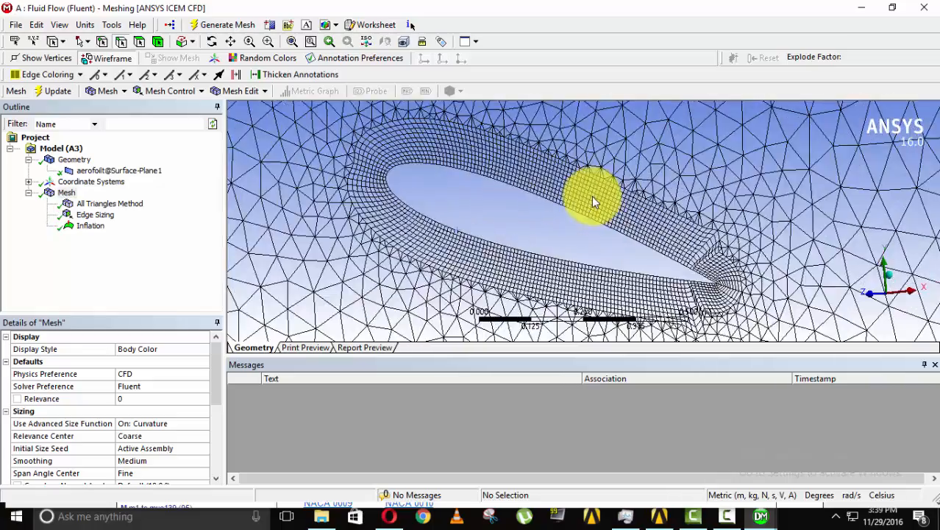
pyautogui.scroll(-10, 593, 203)
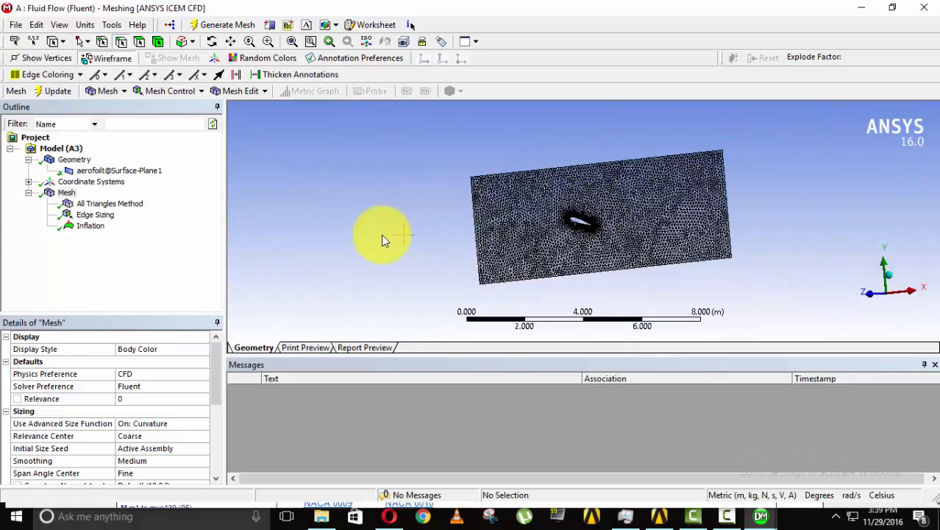
pyautogui.moveTo(382, 236); pyautogui.dragTo(427, 183, button='middle')
pyautogui.scroll(-2, 505, 197)
pyautogui.moveTo(505, 197); pyautogui.dragTo(477, 183, button='middle')
pyautogui.scroll(-3, 467, 180)
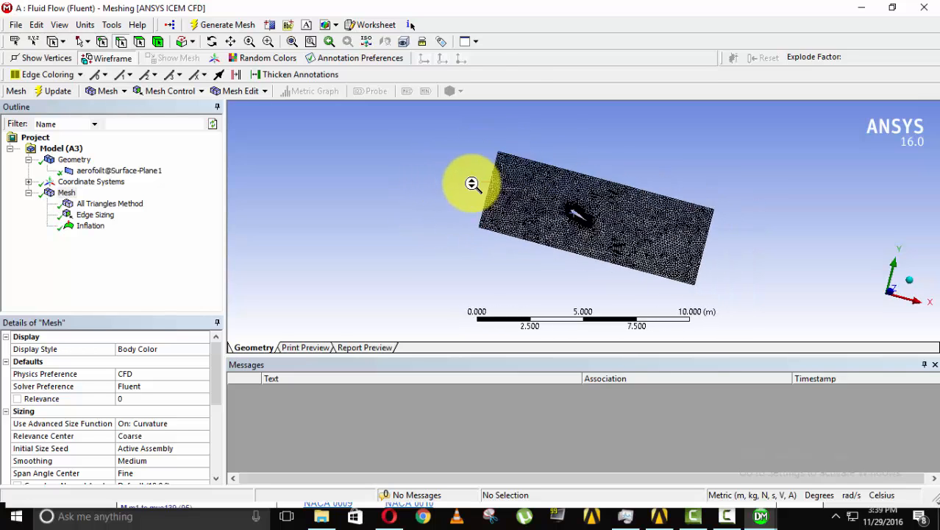
pyautogui.scroll(5, 521, 185)
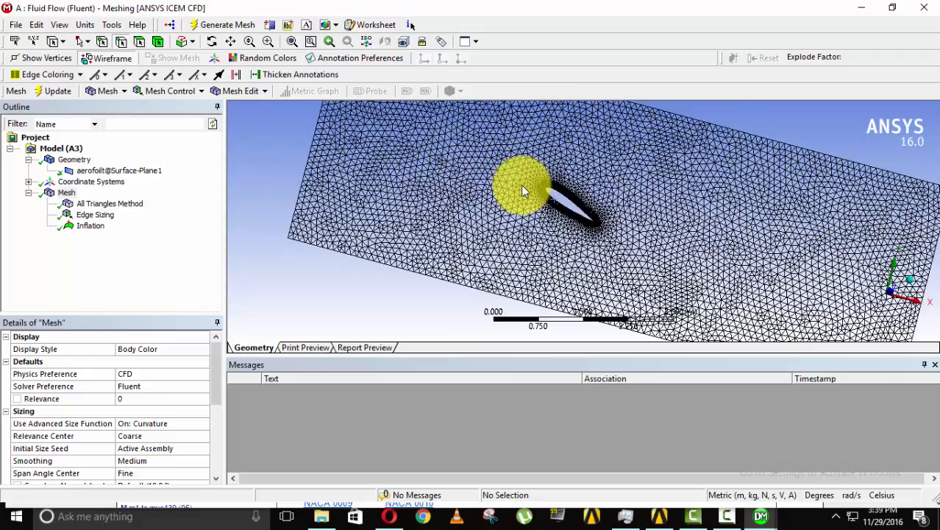
pyautogui.scroll(-7, 515, 180)
pyautogui.moveTo(508, 174); pyautogui.dragTo(684, 257, button='right')
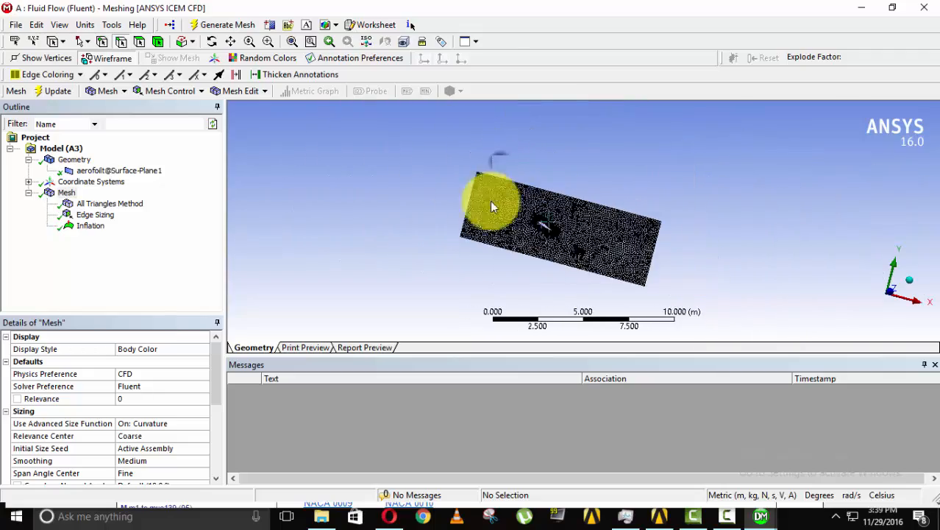
pyautogui.moveTo(406, 147); pyautogui.dragTo(624, 293, button='right')
pyautogui.scroll(2, 428, 177)
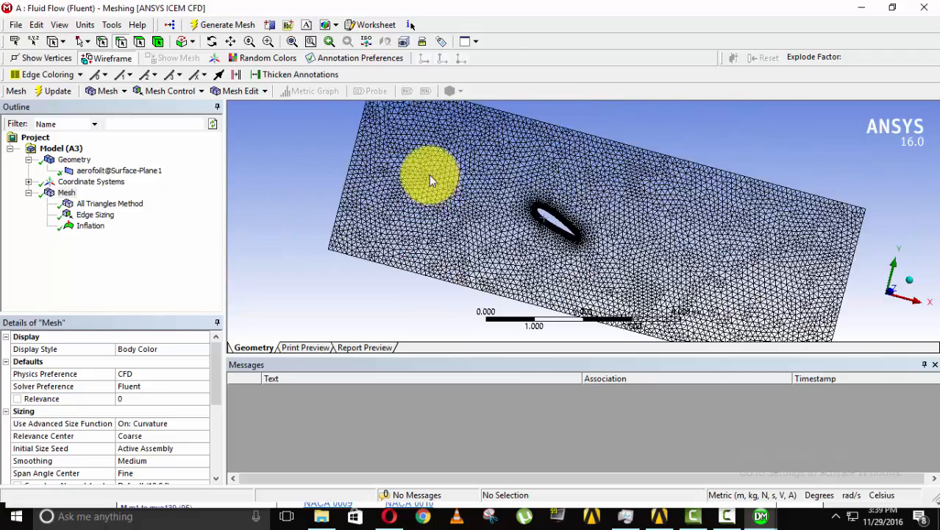
pyautogui.scroll(-4, 419, 163)
pyautogui.moveTo(412, 161); pyautogui.dragTo(715, 289, button='right')
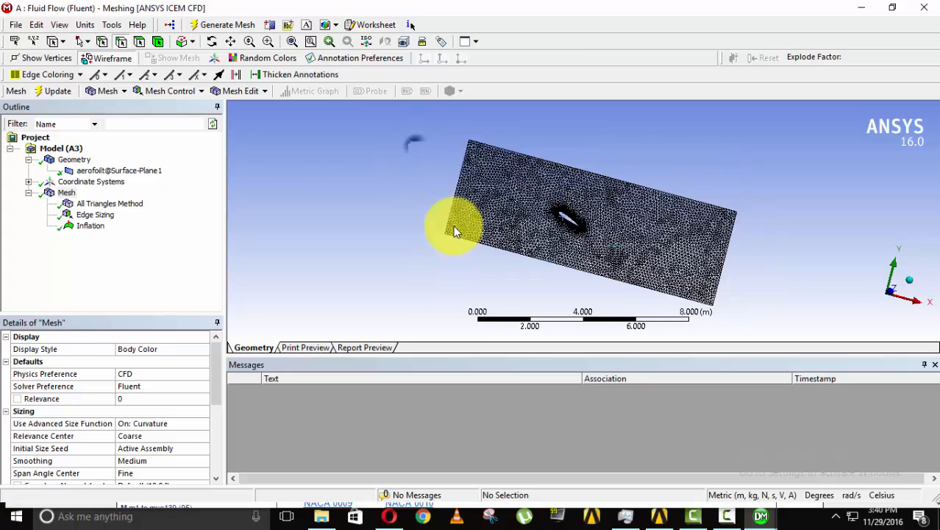
pyautogui.scroll(-3, 447, 188)
pyautogui.scroll(3, 451, 191)
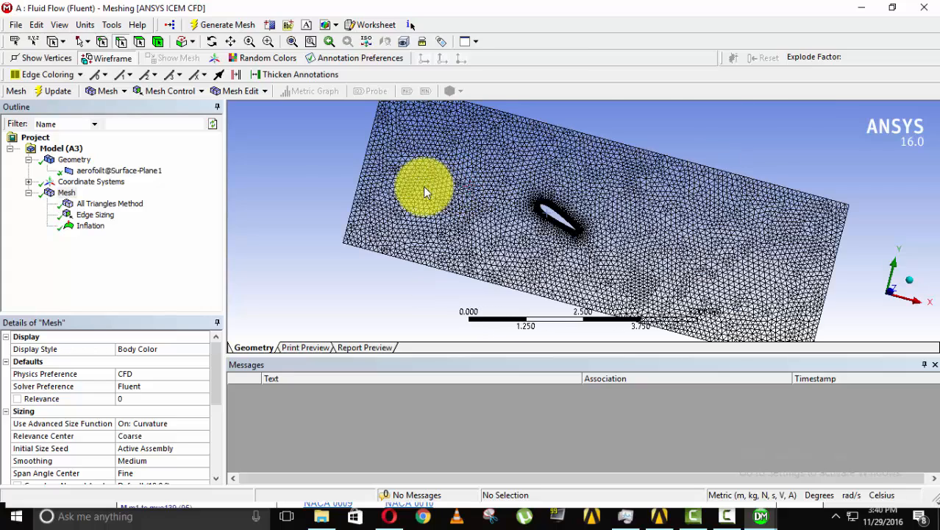
# Create a named selection "inlet" from the short domain edge upstream of the airfoil's leading edge.
pyautogui.rightClick(358, 180)
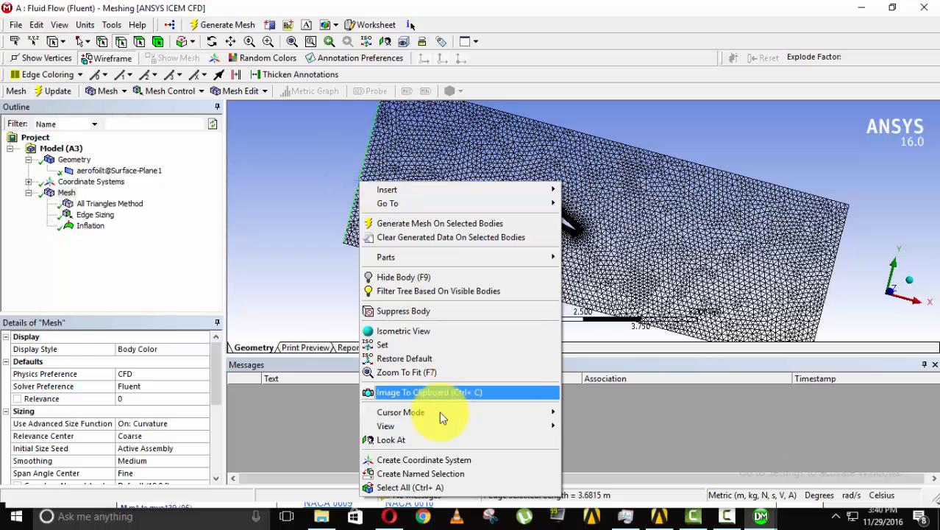
pyautogui.click(429, 473)
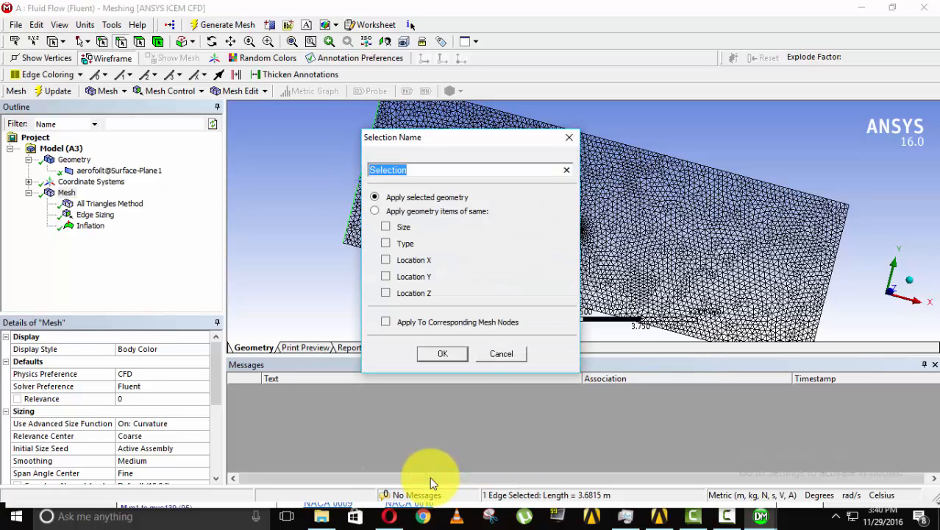
pyautogui.write('inlet')
pyautogui.press('Return')
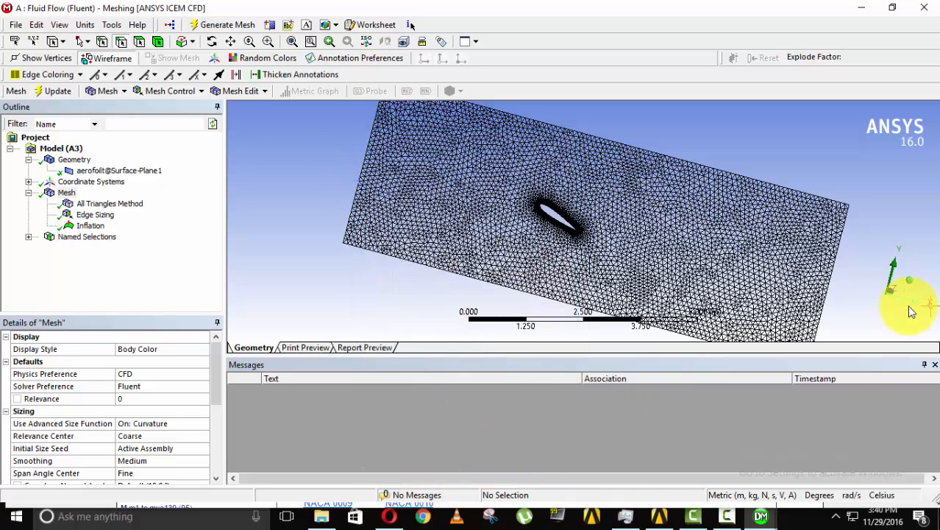
# Create a named selection "outlet" from the short domain edge downstream of the airfoil's trailing edge.
pyautogui.rightClick(835, 276)
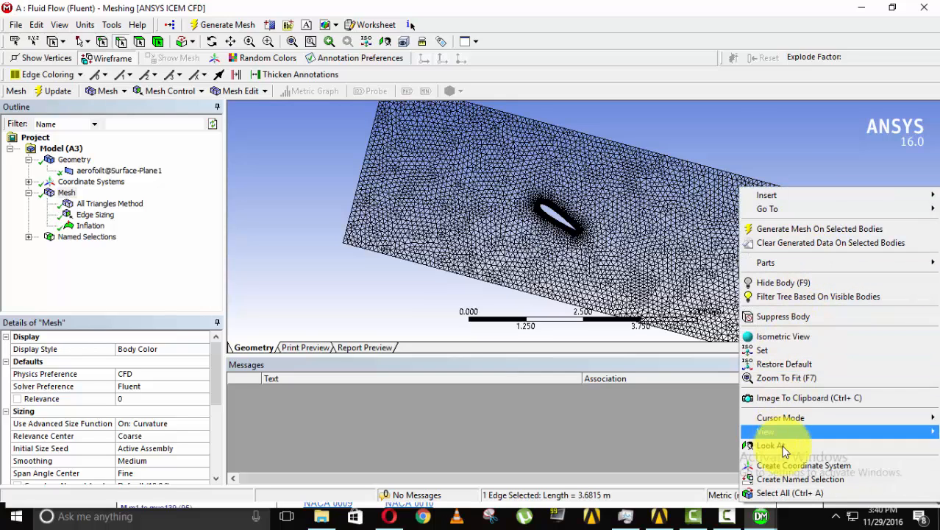
pyautogui.click(784, 479)
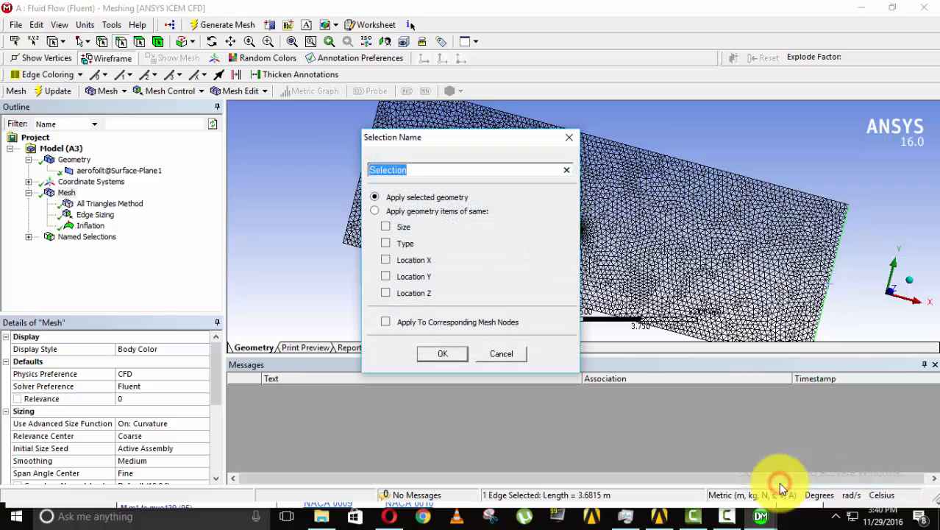
pyautogui.write('outlet')
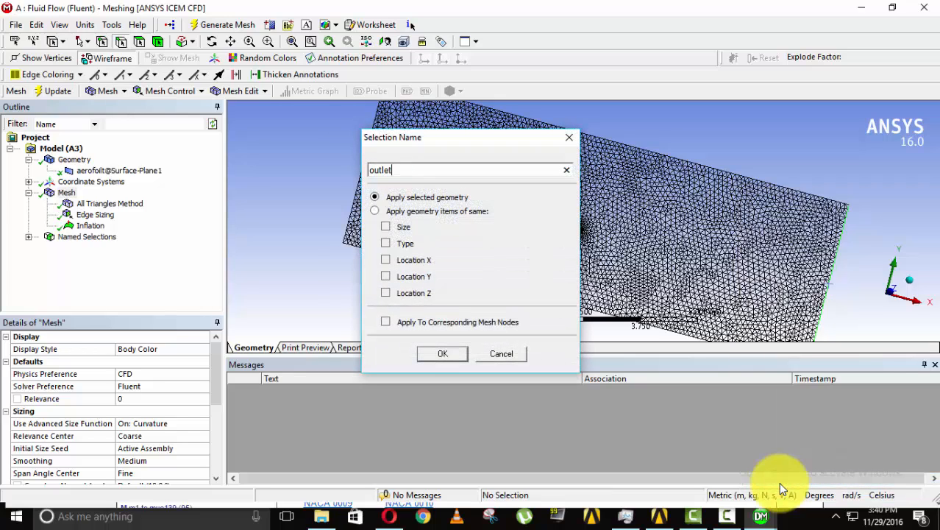
pyautogui.press('Return')
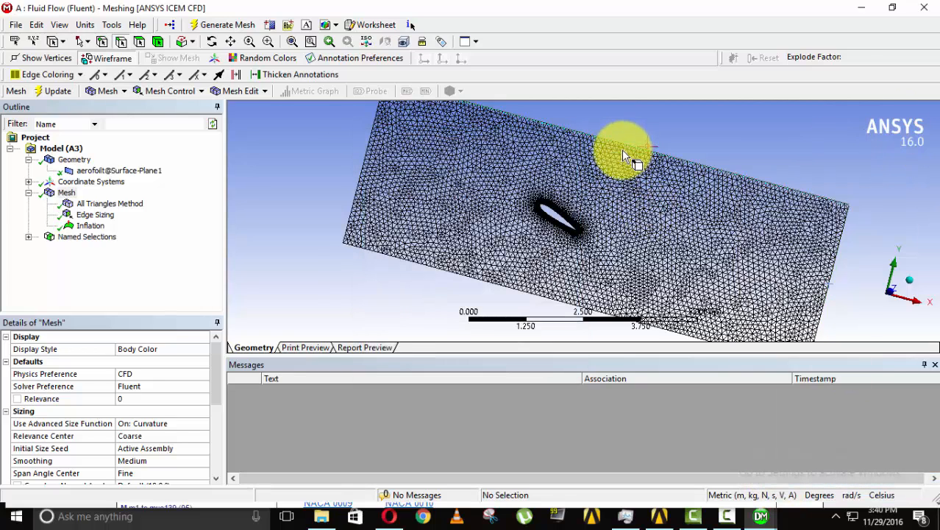
# Create a named selection "spshearwall" from the two long domain edges and list the named selections in the model tree.
pyautogui.click(581, 138)
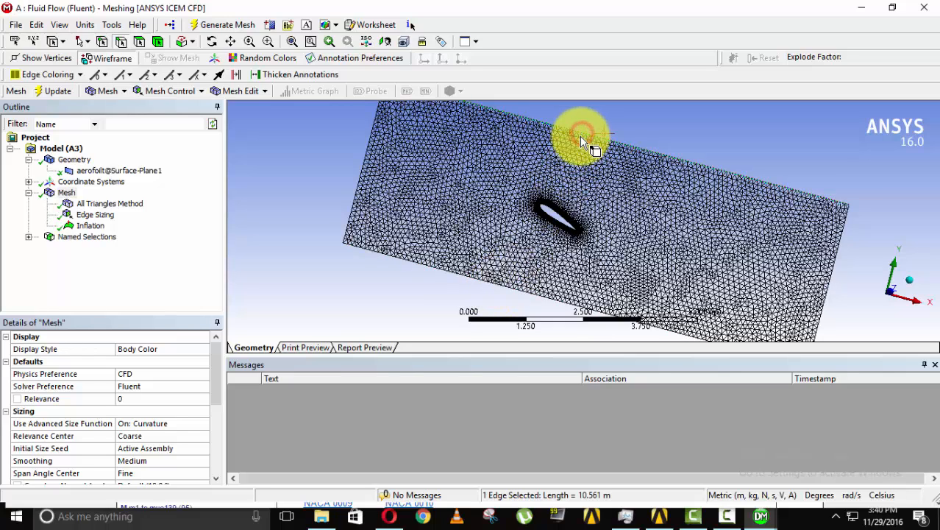
pyautogui.keyDown('ctrl'); pyautogui.click(481, 281); pyautogui.keyUp('ctrl')
pyautogui.rightClick(490, 281)
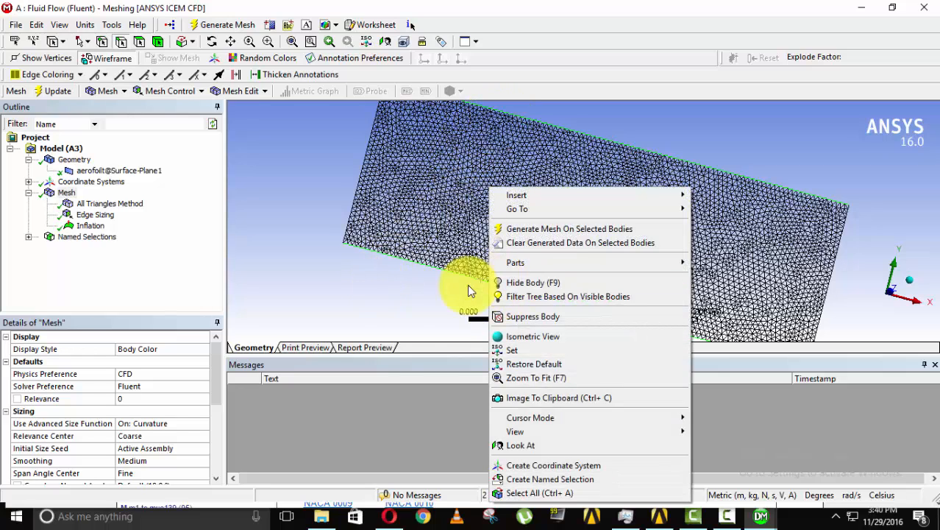
pyautogui.click(519, 479)
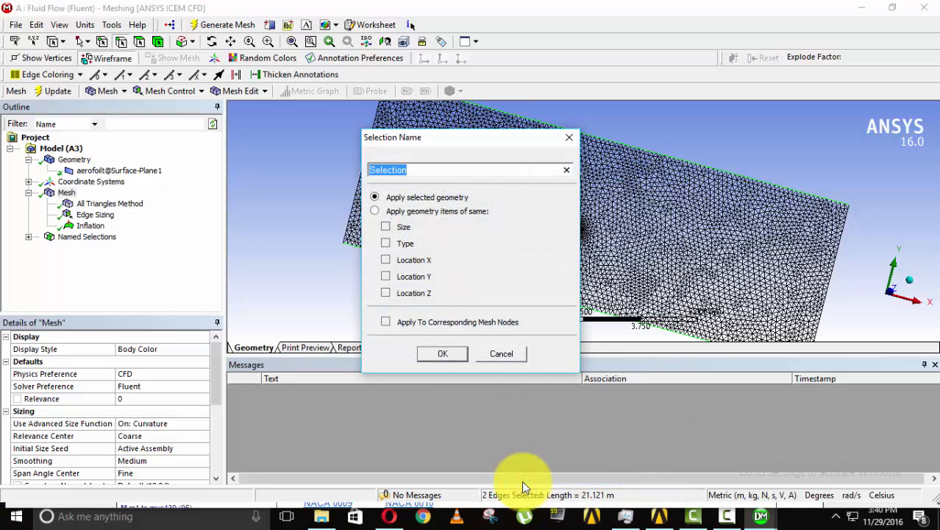
pyautogui.write('spshearwall')
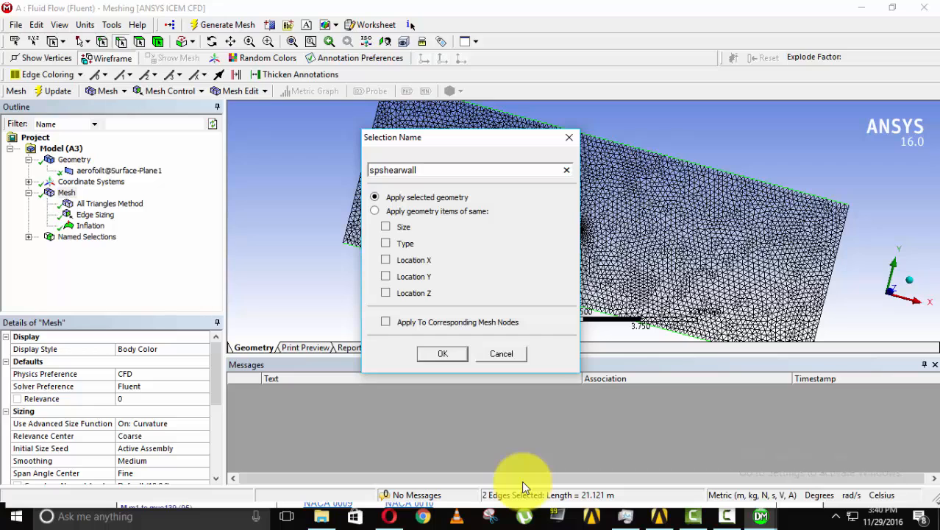
pyautogui.click(442, 354)
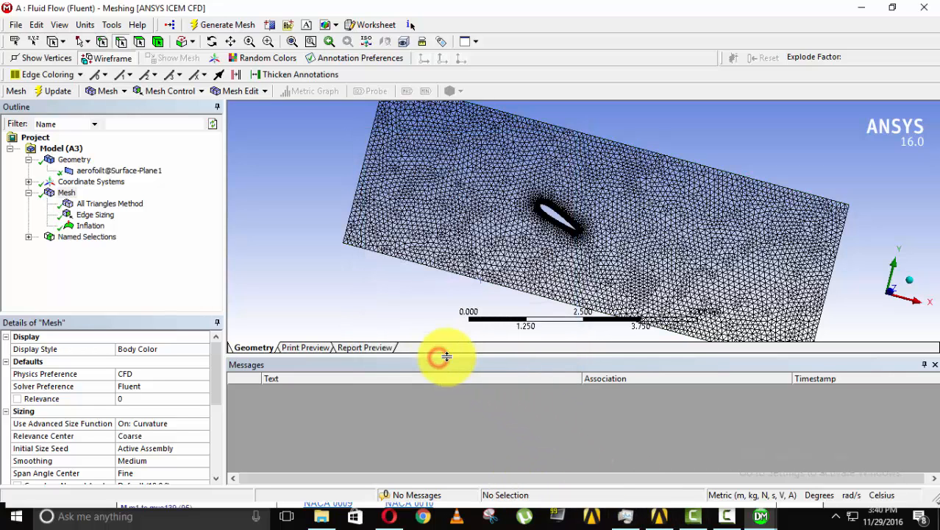
pyautogui.click(28, 236)
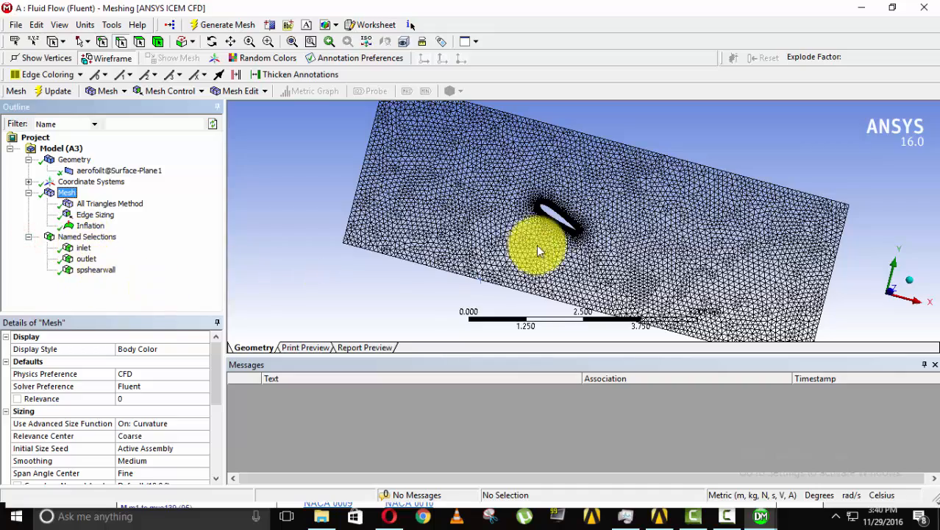
# Create a named selection "aerofoil" from the airfoil's edge.
pyautogui.scroll(5, 566, 210)
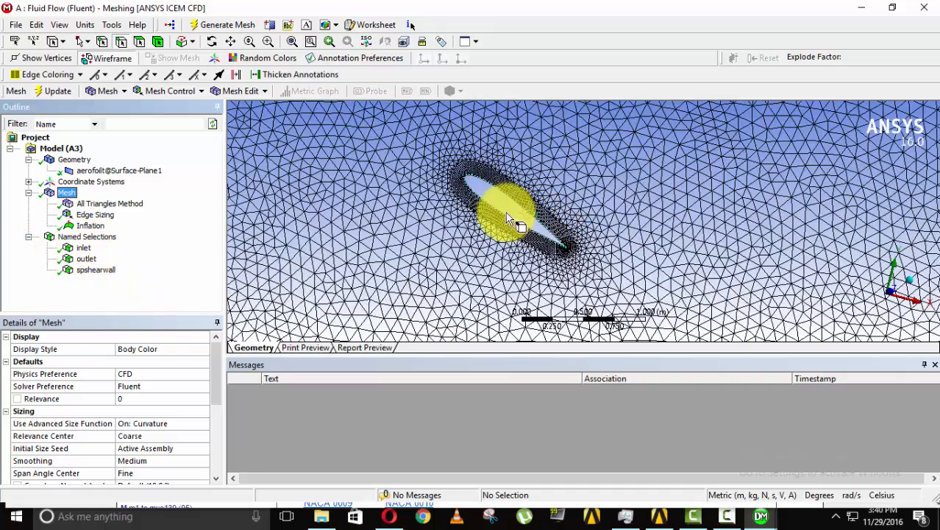
pyautogui.click(522, 213)
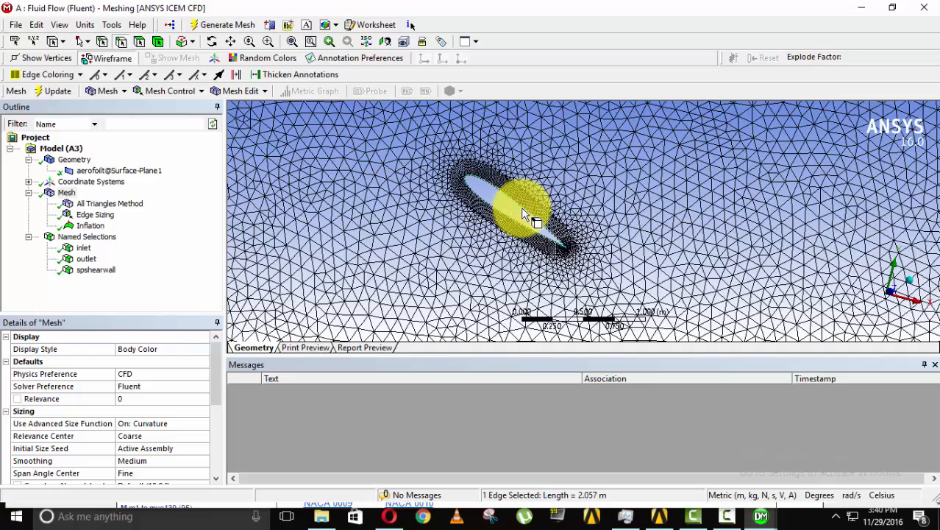
pyautogui.rightClick(525, 211)
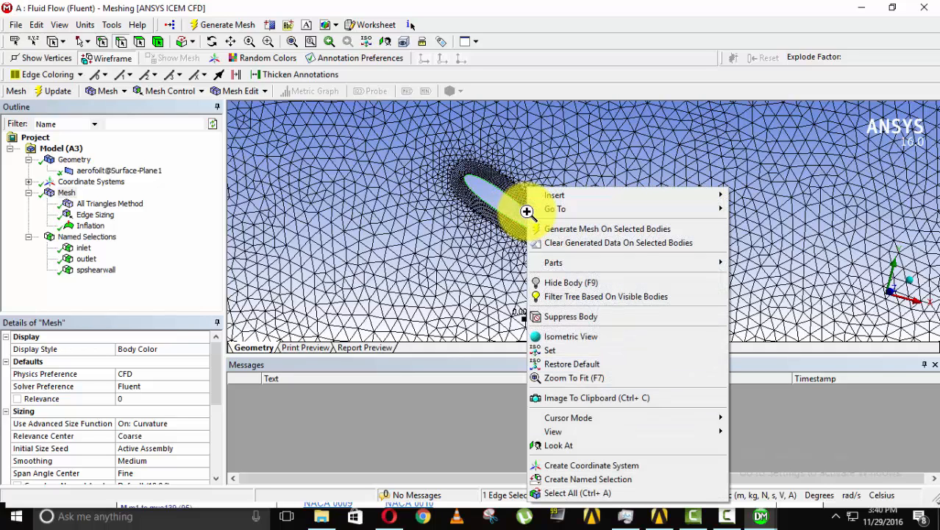
pyautogui.click(559, 478)
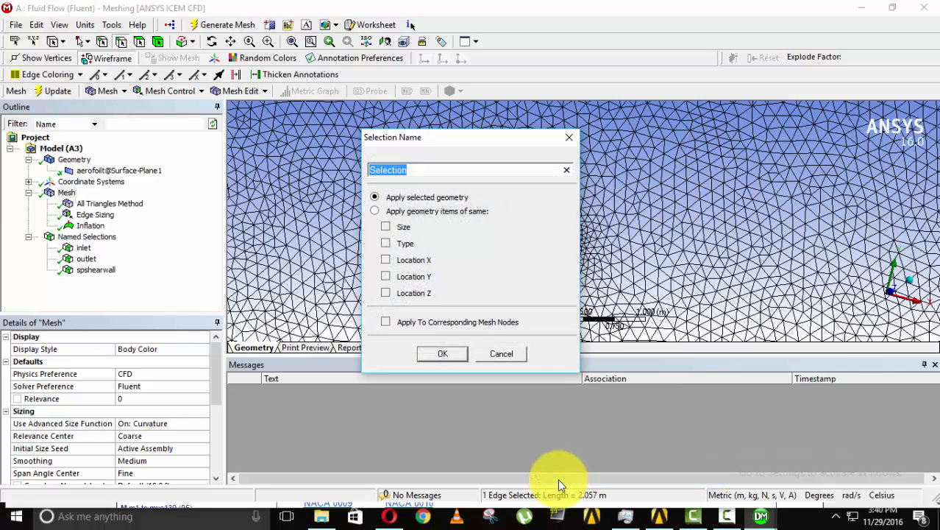
pyautogui.write('aerofoil')
pyautogui.press('Return')
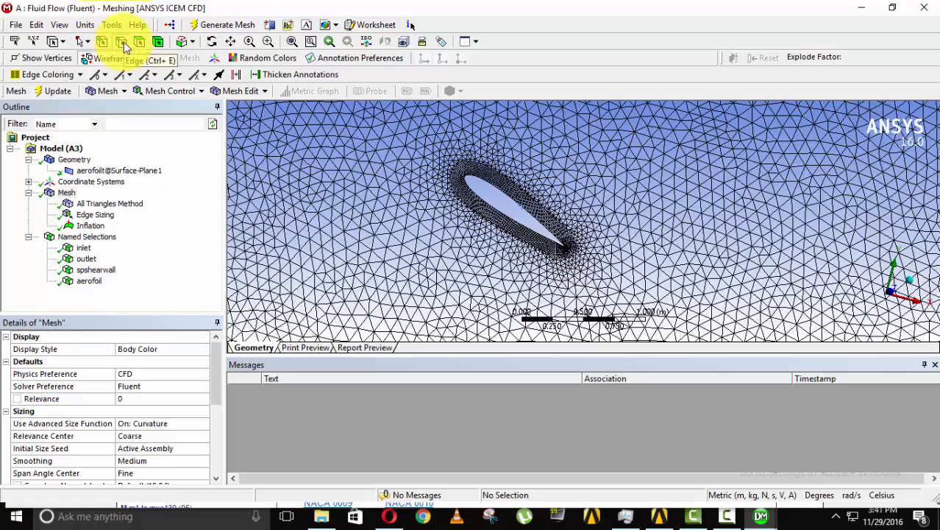
pyautogui.scroll(3, 443, 198)
pyautogui.scroll(-6, 442, 200)
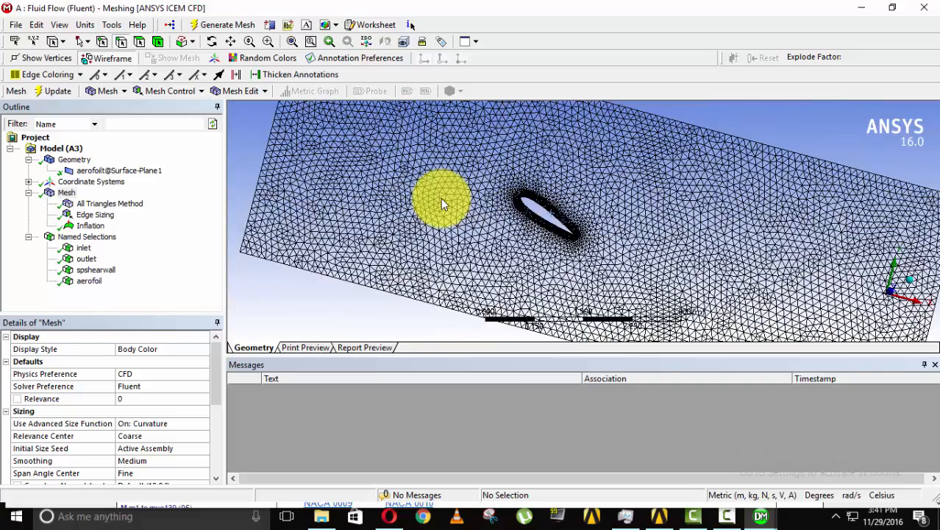
pyautogui.scroll(-3, 441, 198)
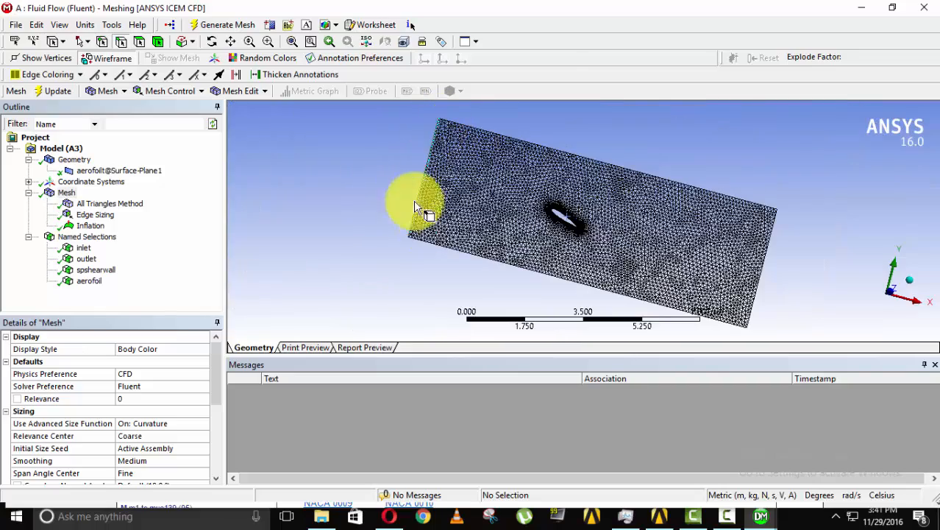
pyautogui.scroll(-3, 570, 223)
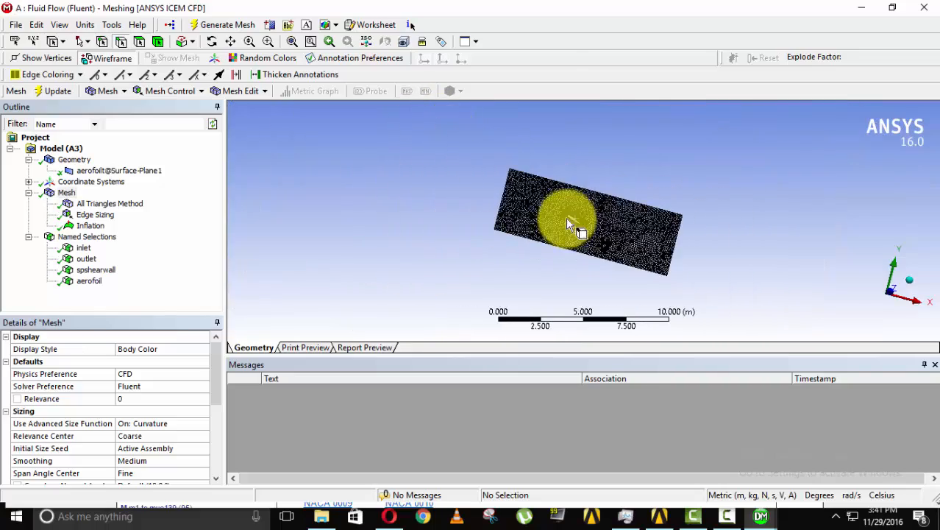
pyautogui.scroll(8, 567, 214)
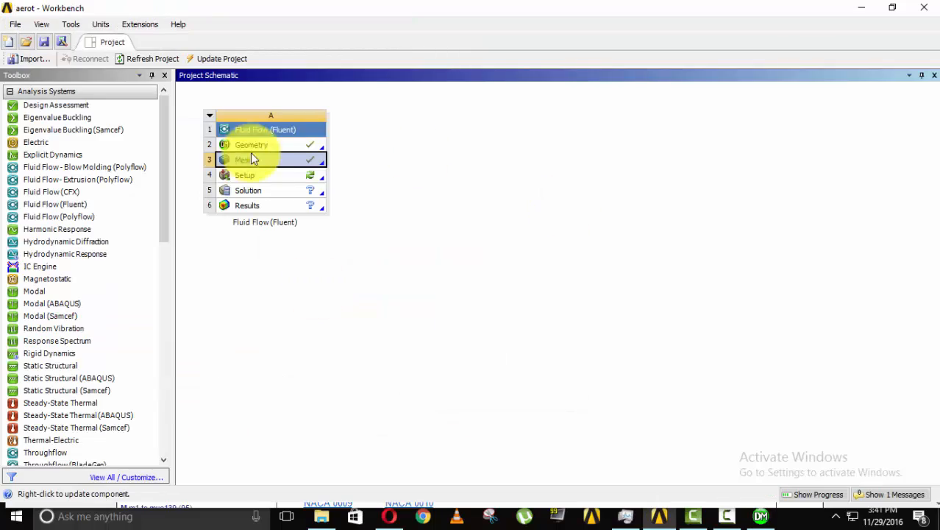
# Launch the Fluent setup with double precision and parallel processing on the local machine, using 4 processes and 1 GPGPU per machine.
pyautogui.doubleClick(269, 177)
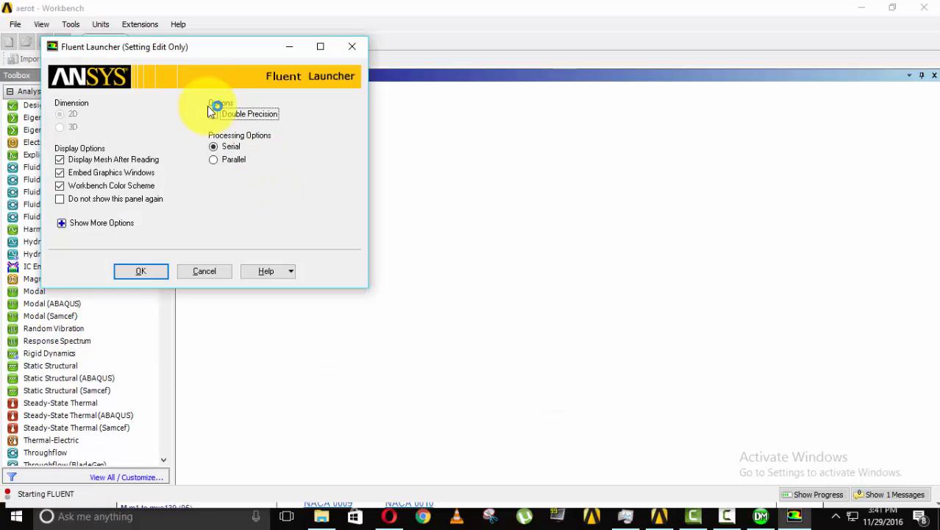
pyautogui.click(213, 113)
pyautogui.click(215, 159)
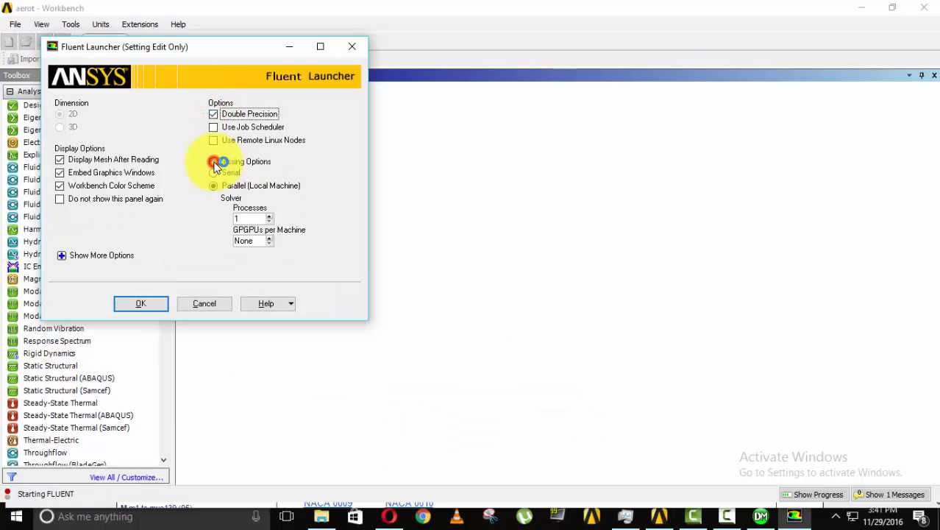
pyautogui.click(272, 218)
pyautogui.click(270, 217)
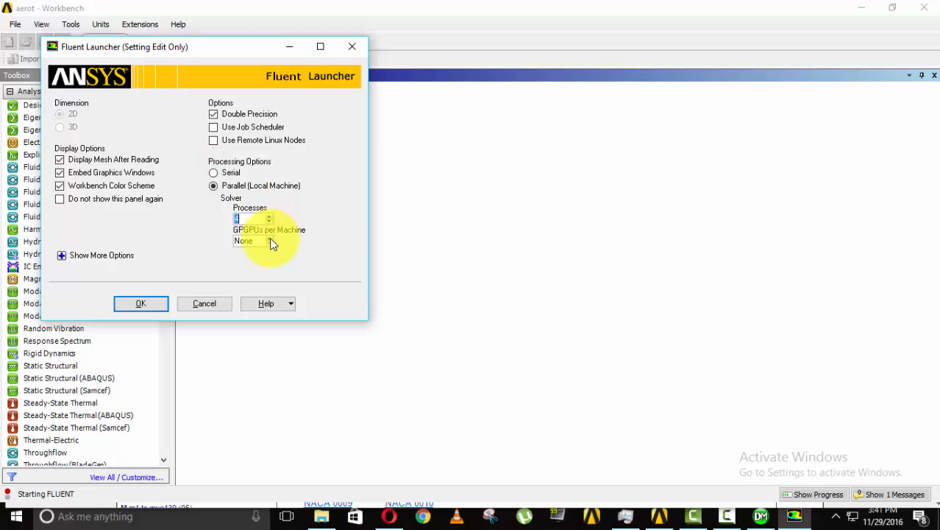
pyautogui.click(268, 239)
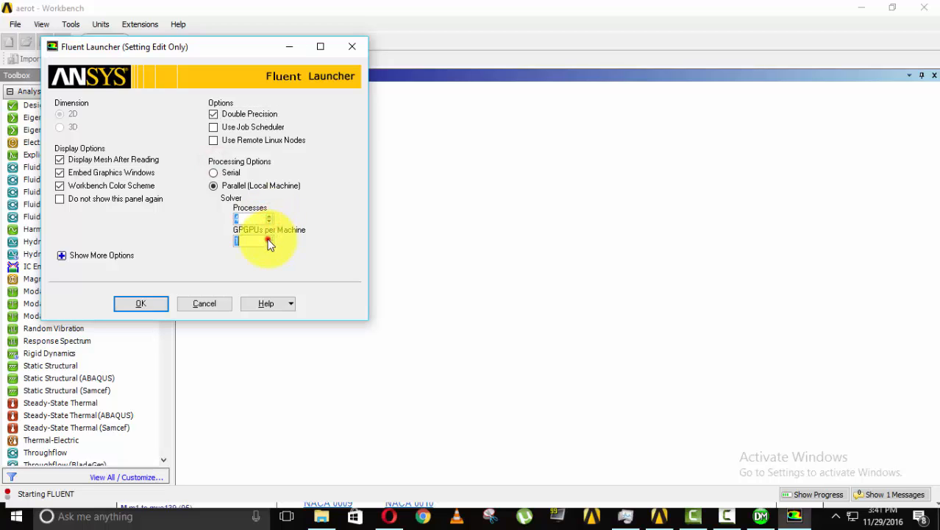
pyautogui.click(154, 303)
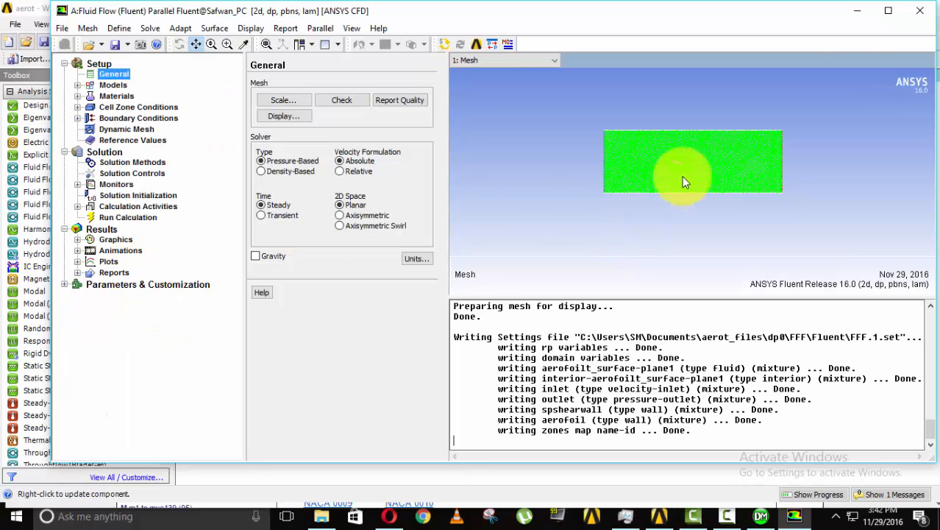
# Return to the Fluent setup and set the solver's time option to Transient.
pyautogui.click(862, 13)
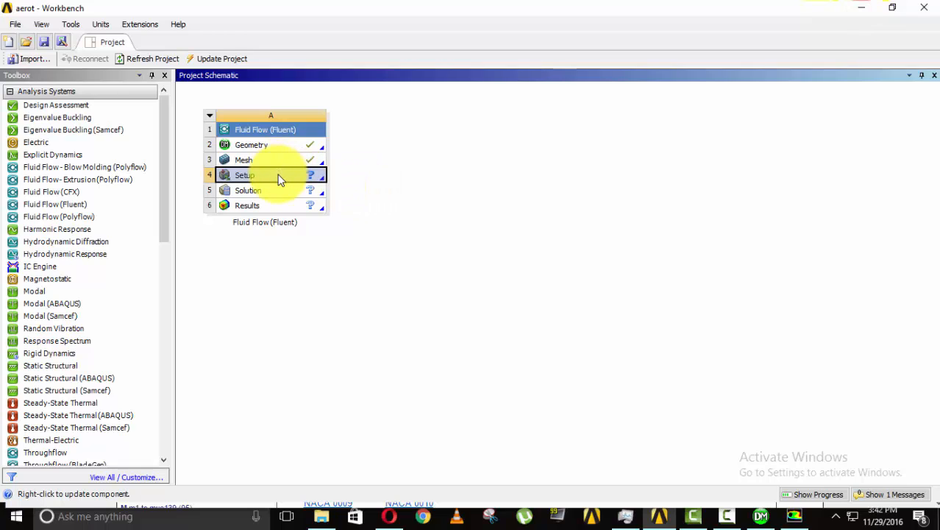
pyautogui.click(791, 517)
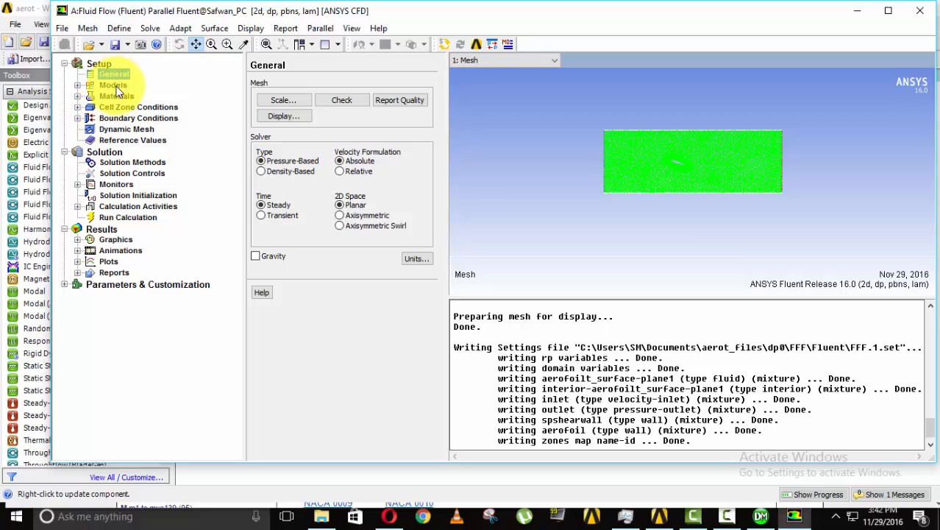
pyautogui.click(261, 214)
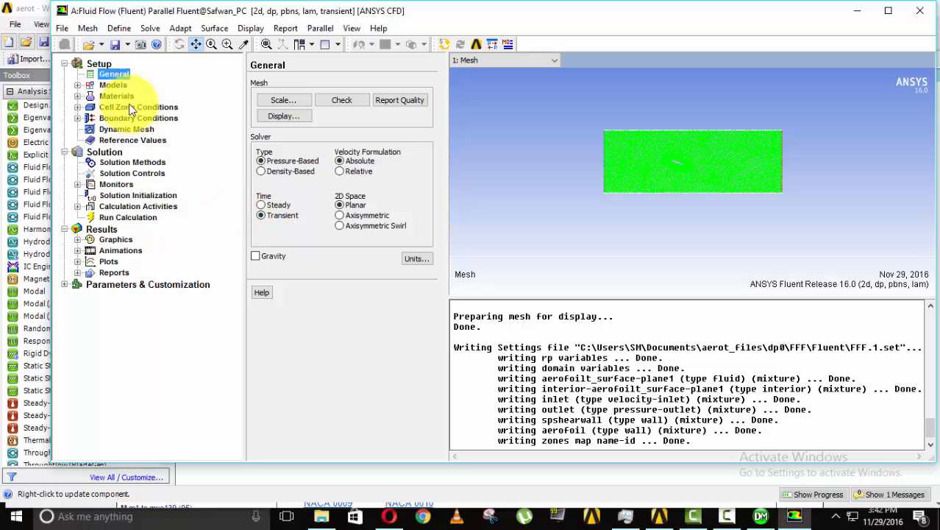
# Review the physical models, the fluid and solid materials, and the cell zone conditions.
pyautogui.click(107, 88)
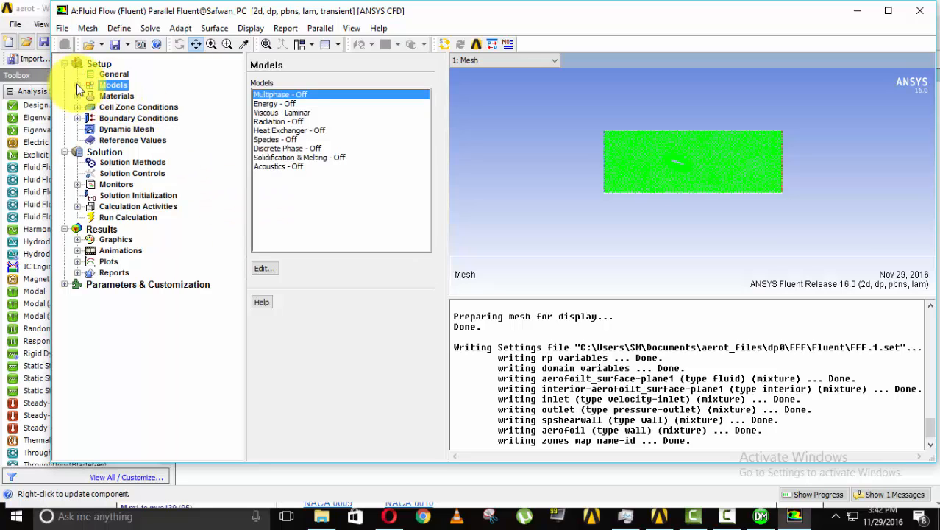
pyautogui.click(78, 86)
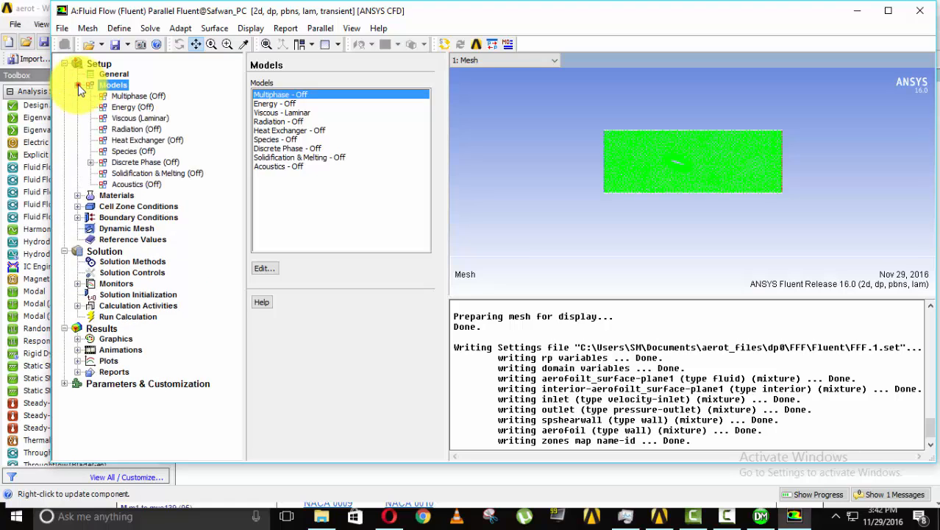
pyautogui.click(77, 86)
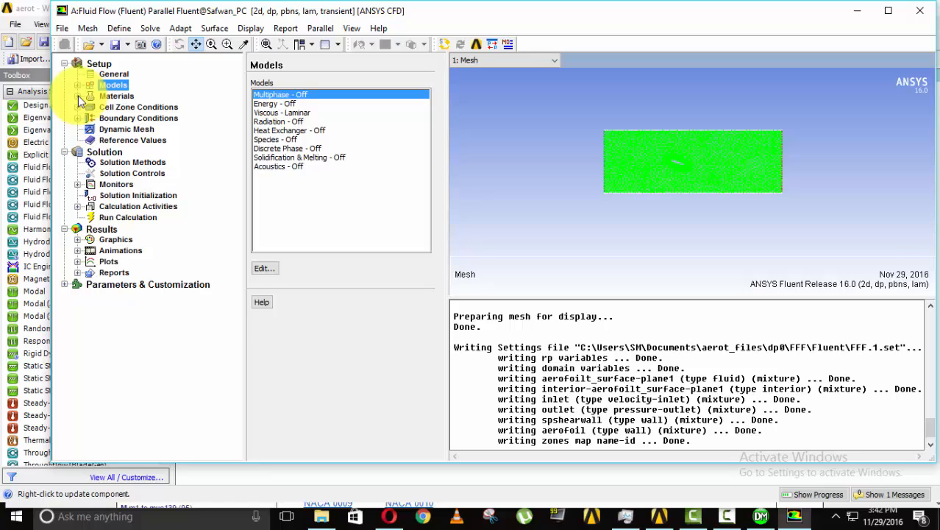
pyautogui.click(78, 95)
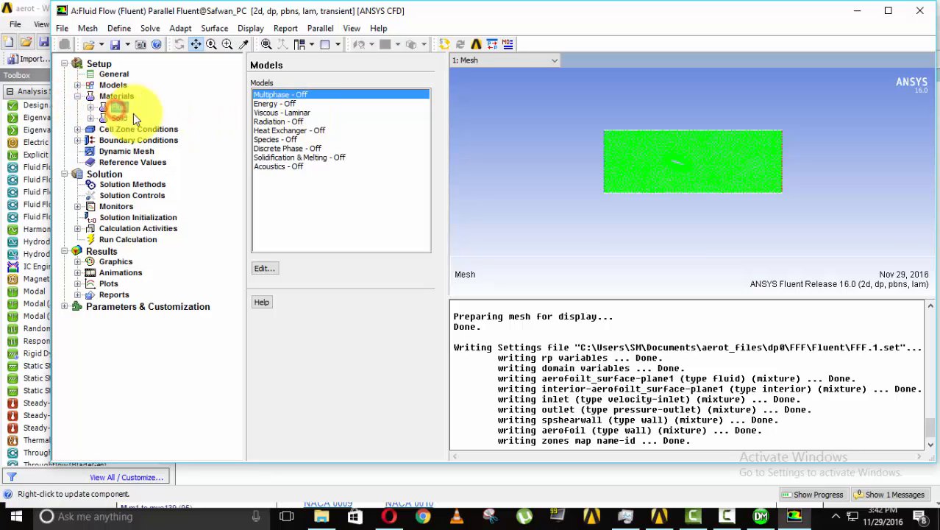
pyautogui.click(119, 107)
pyautogui.click(109, 96)
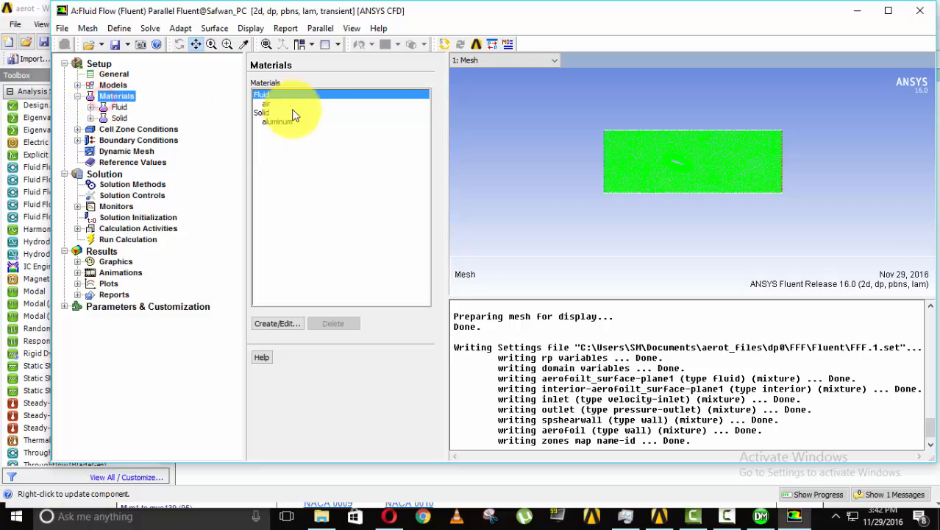
pyautogui.click(117, 130)
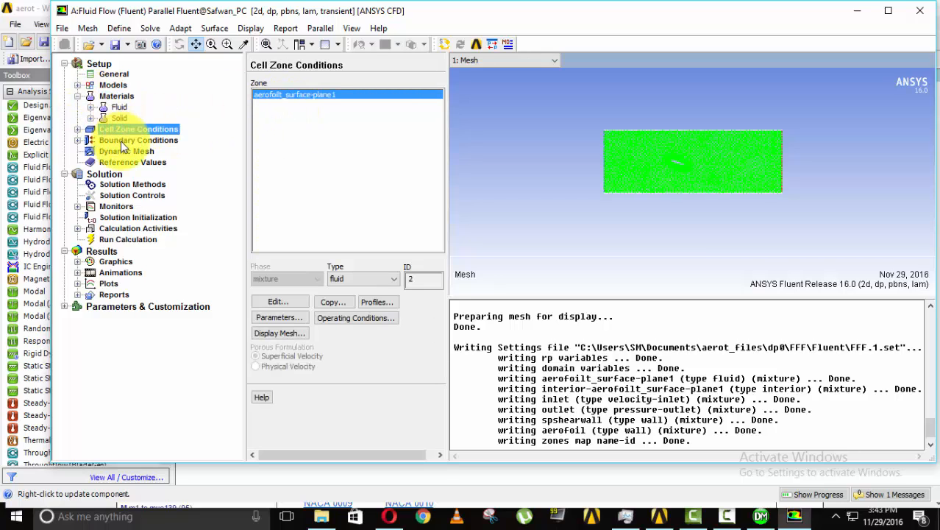
# Set the inlet boundary's velocity magnitude to 120 m/s.
pyautogui.click(121, 141)
pyautogui.click(264, 104)
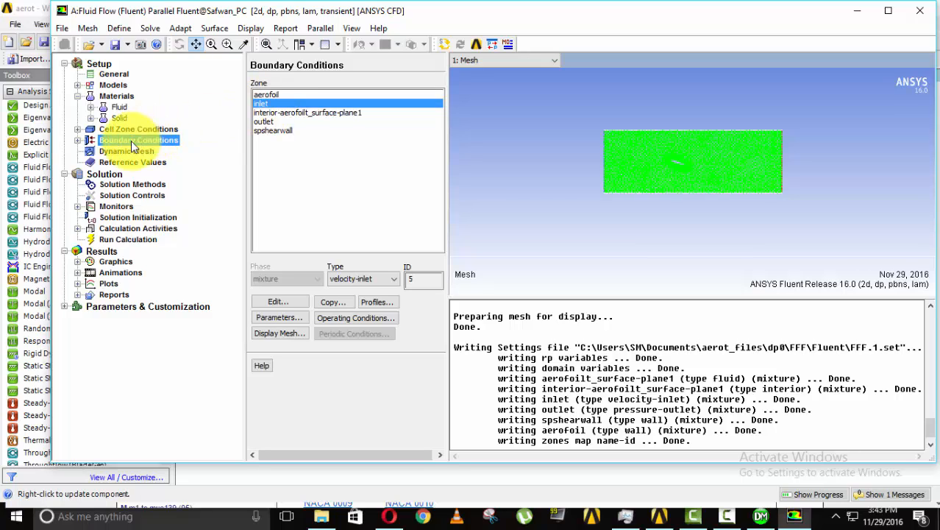
pyautogui.doubleClick(275, 105)
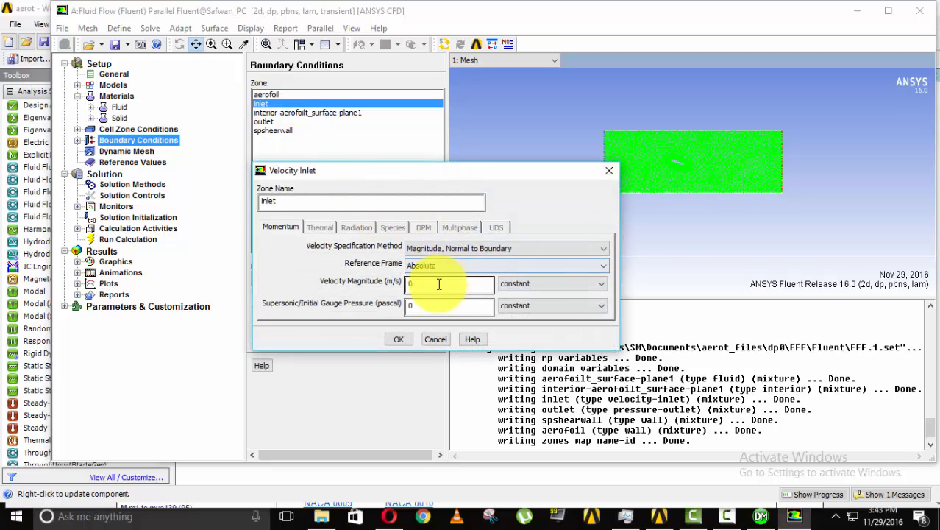
pyautogui.doubleClick(430, 283)
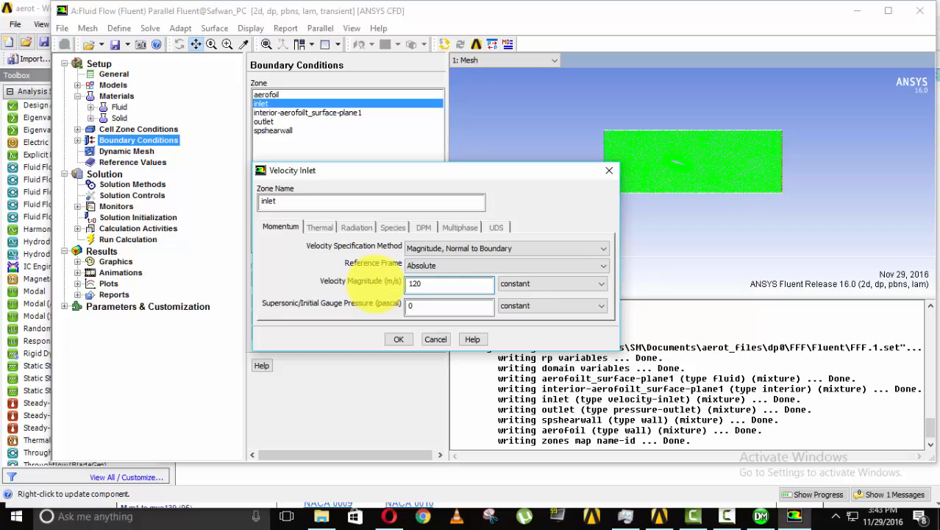
pyautogui.click(397, 339)
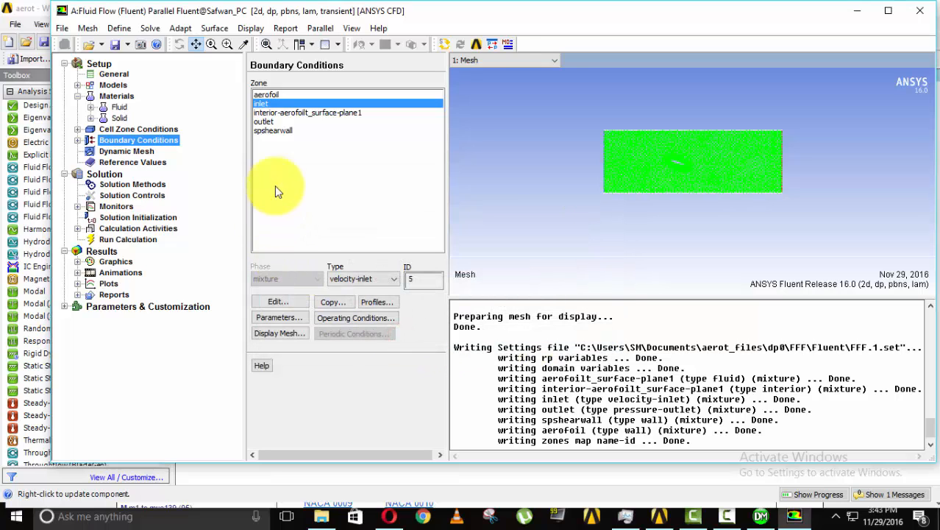
# Set the shear condition of the spshearwall boundary to Specified Shear.
pyautogui.doubleClick(271, 130)
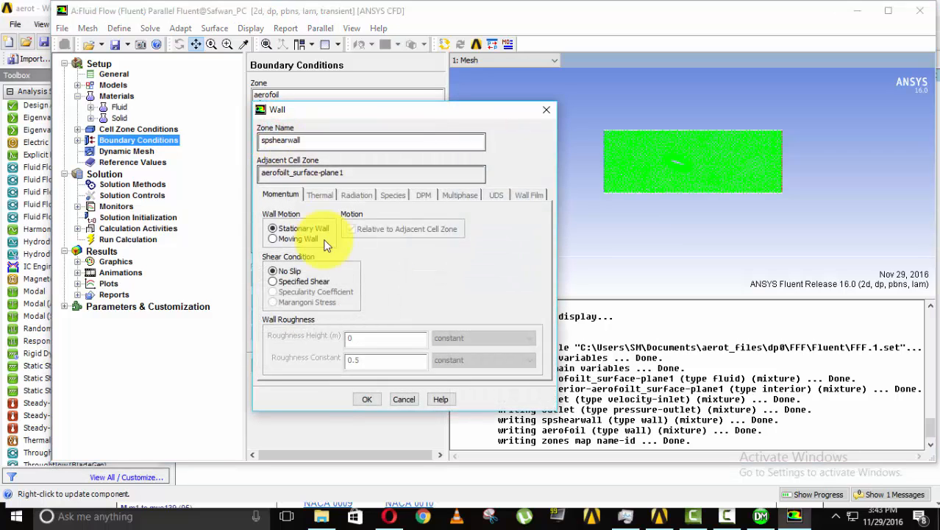
pyautogui.click(272, 281)
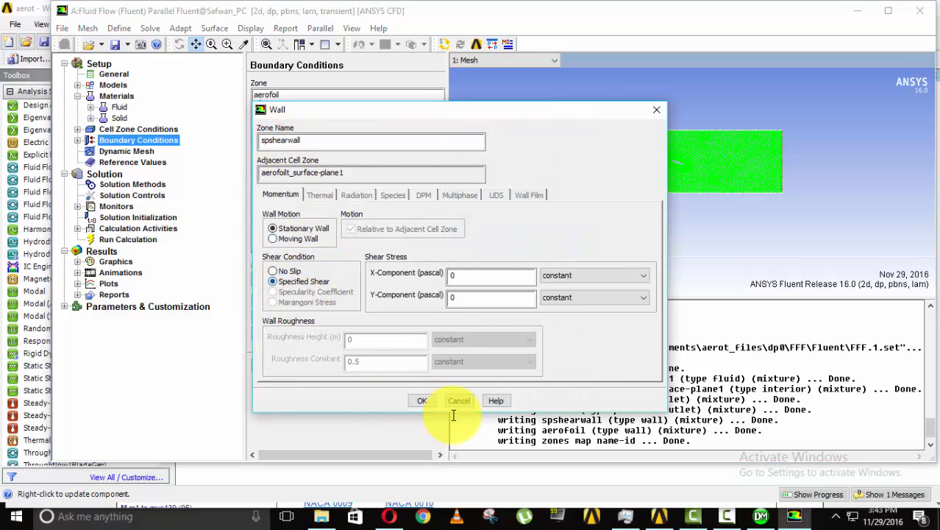
pyautogui.click(420, 400)
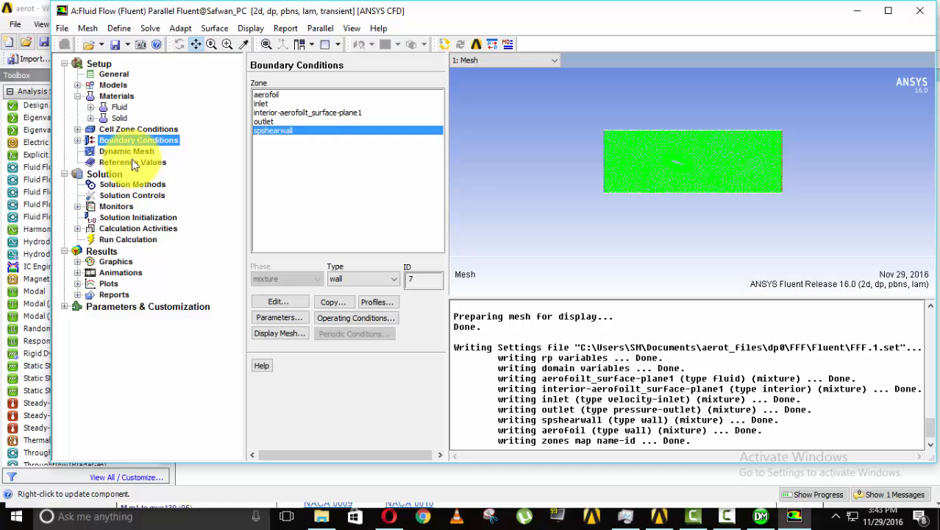
# Set the transient formulation in the solution methods to Second Order Implicit.
pyautogui.click(124, 186)
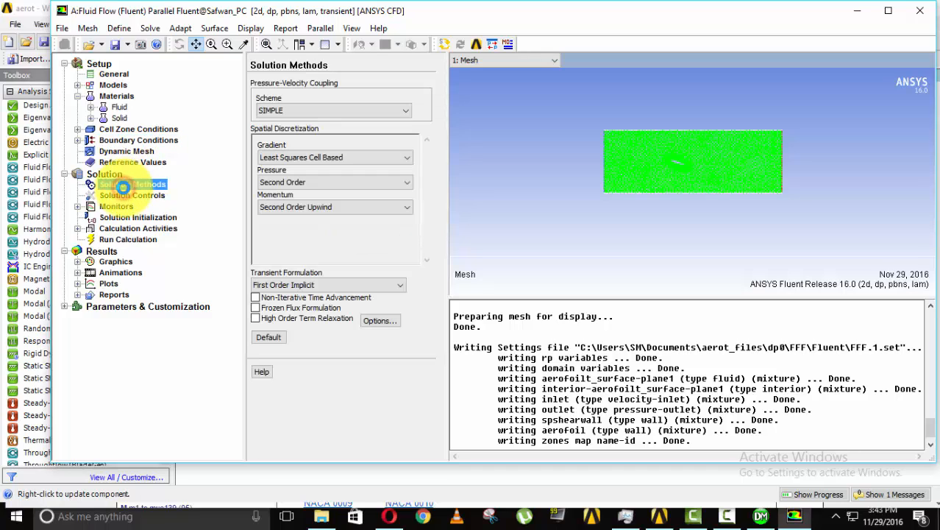
pyautogui.click(113, 74)
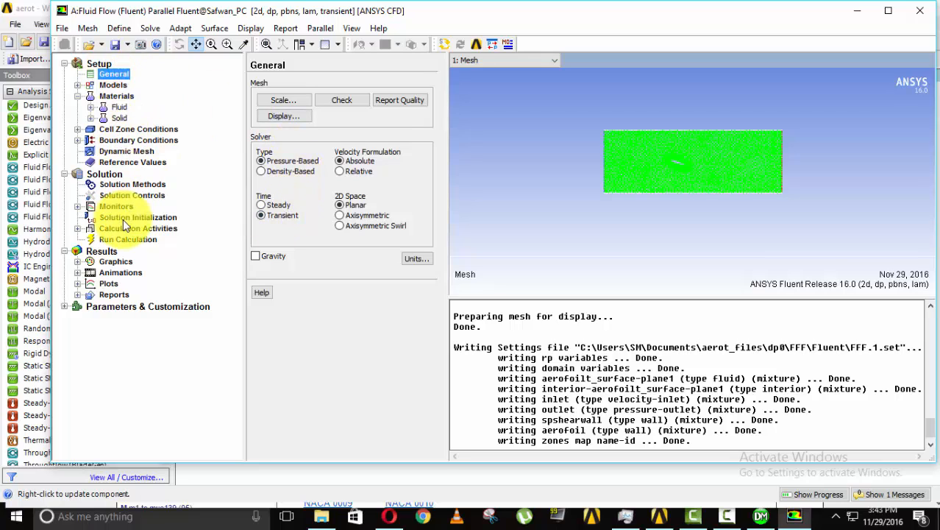
pyautogui.click(125, 184)
pyautogui.click(332, 285)
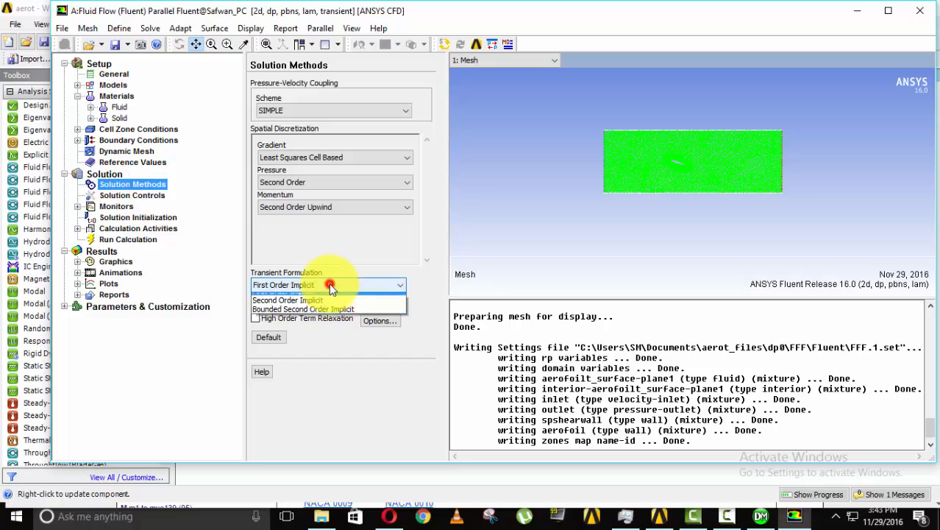
pyautogui.click(308, 305)
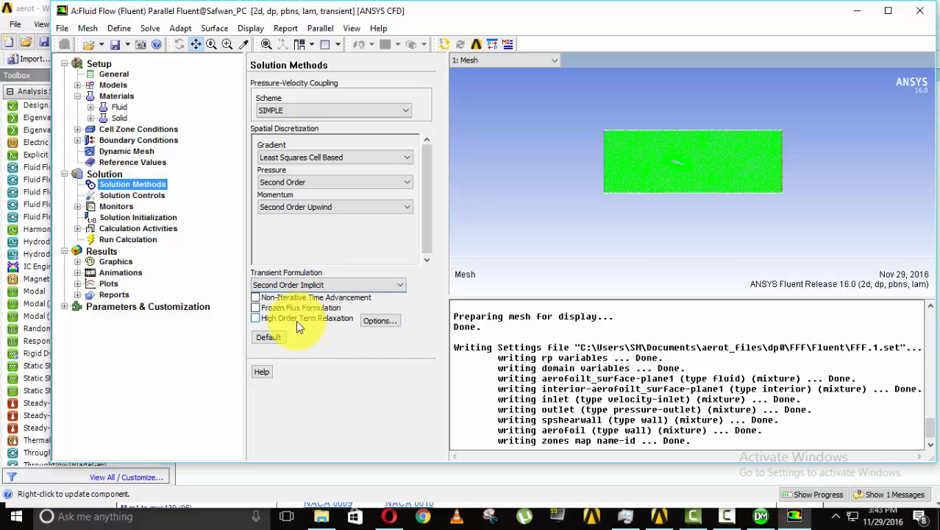
# Check the solution controls and monitors, and initialize the solution with Hybrid Initialization.
pyautogui.click(132, 195)
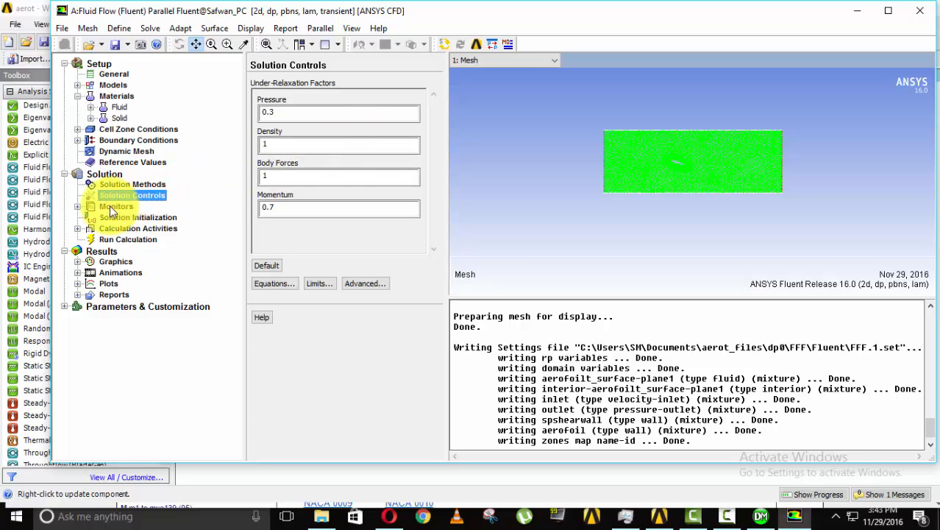
pyautogui.click(109, 207)
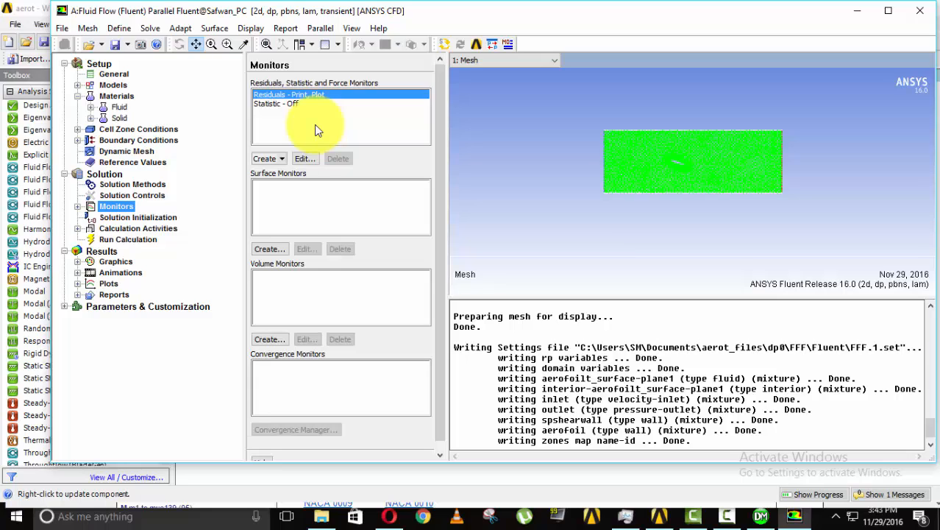
pyautogui.click(132, 220)
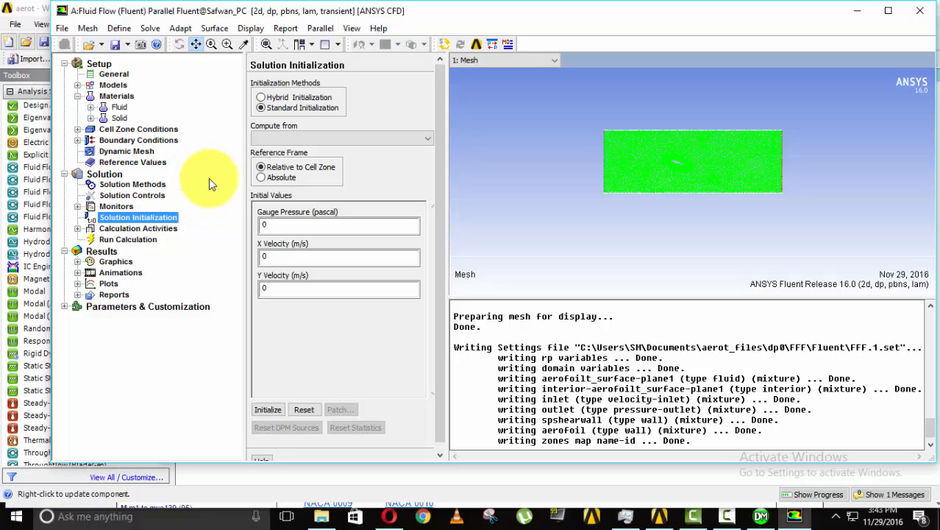
pyautogui.click(261, 97)
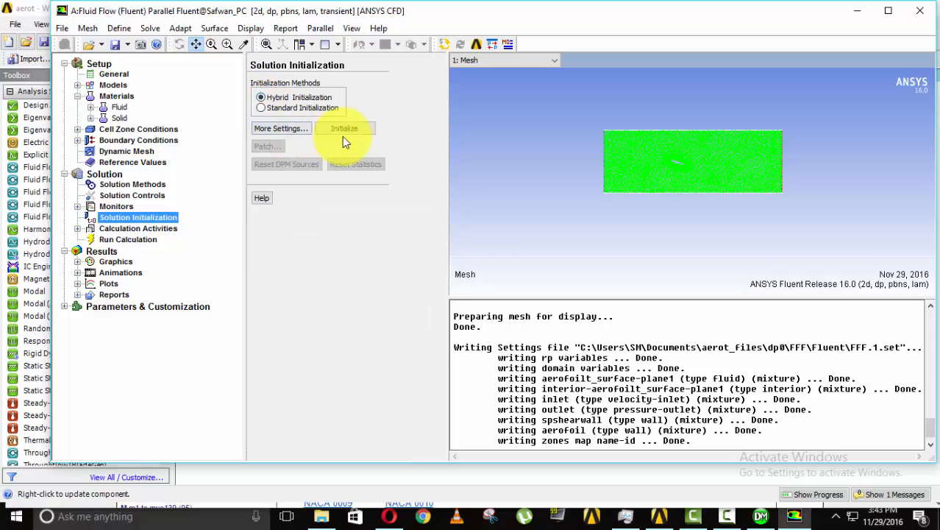
pyautogui.click(343, 131)
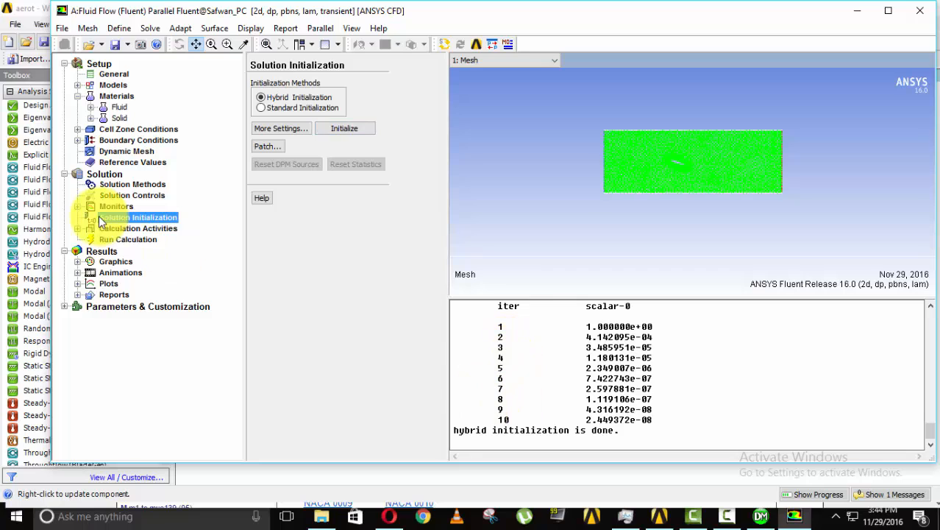
# Set autosave to every 1 time step and the calculation's time step size to .01 s.
pyautogui.click(126, 229)
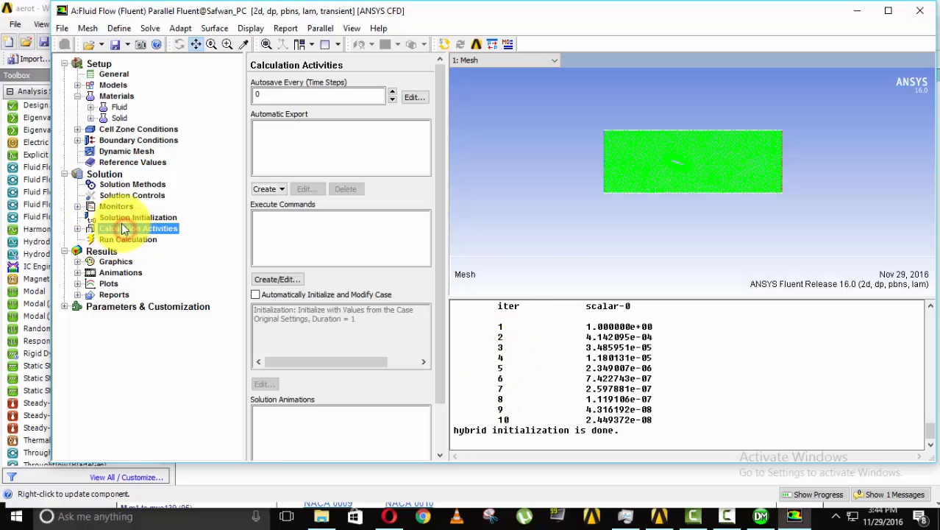
pyautogui.click(263, 92)
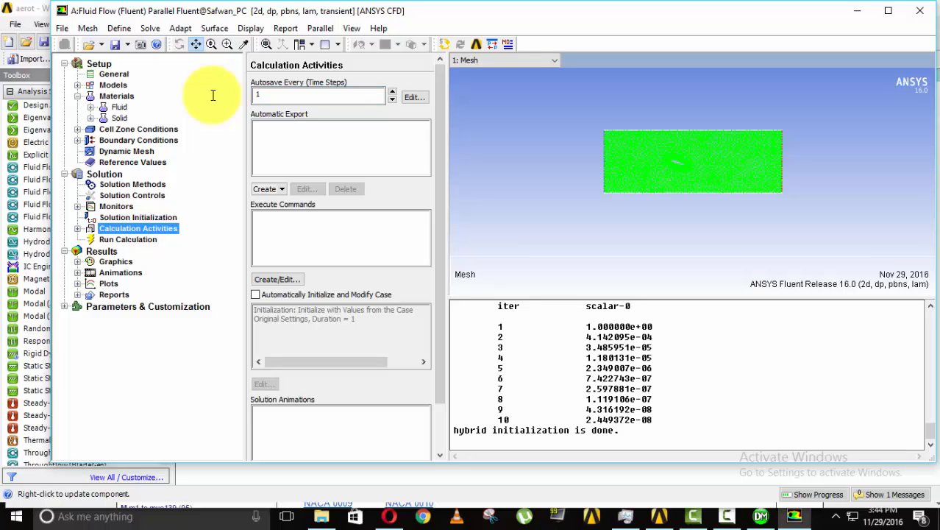
pyautogui.click(128, 239)
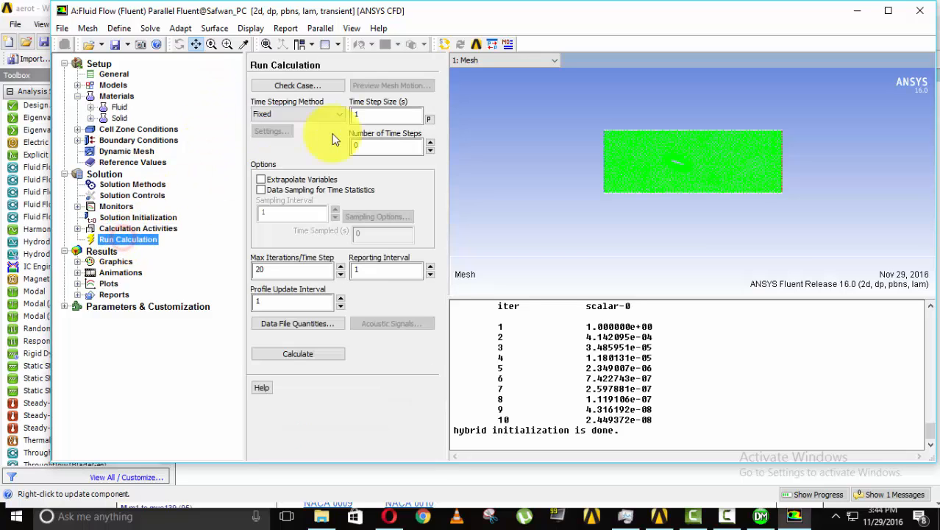
pyautogui.click(379, 115)
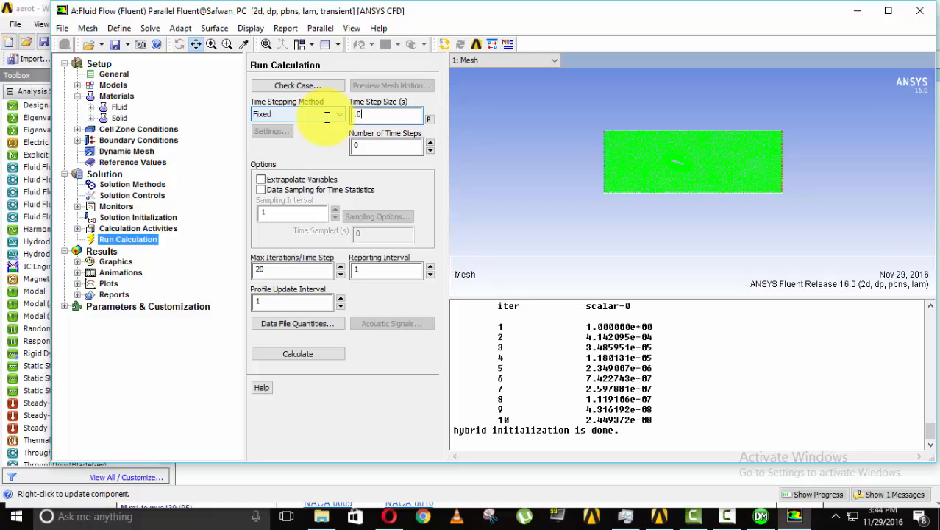
pyautogui.write('.01')
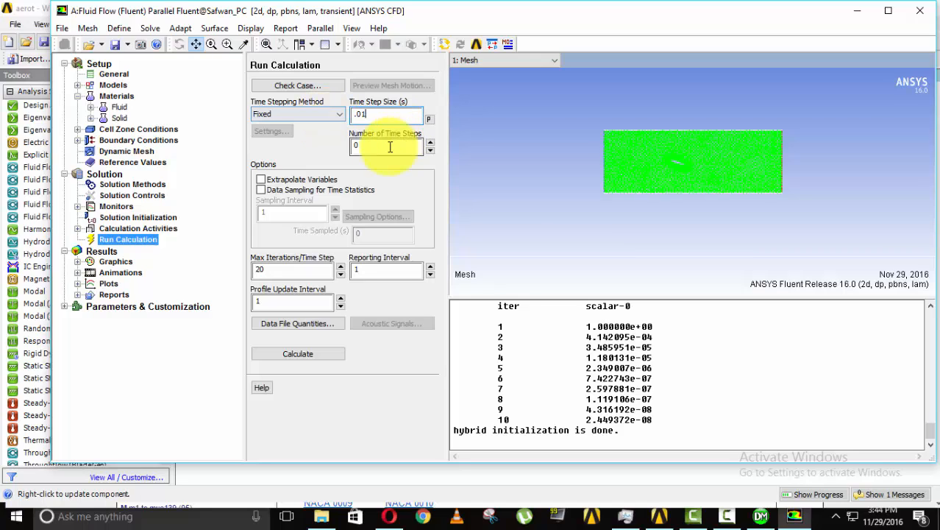
# Set the number of time steps to 150, run the calculation and acknowledge its completion.
pyautogui.click(389, 146)
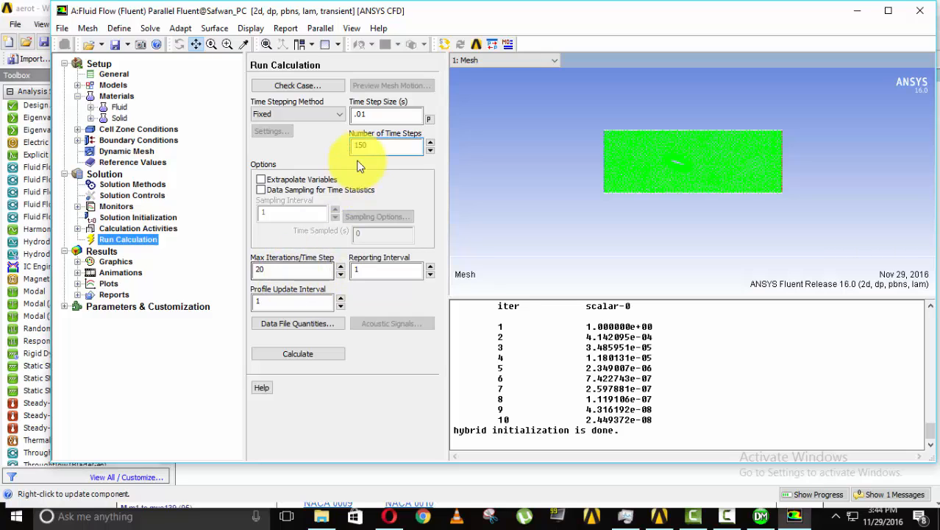
pyautogui.click(292, 354)
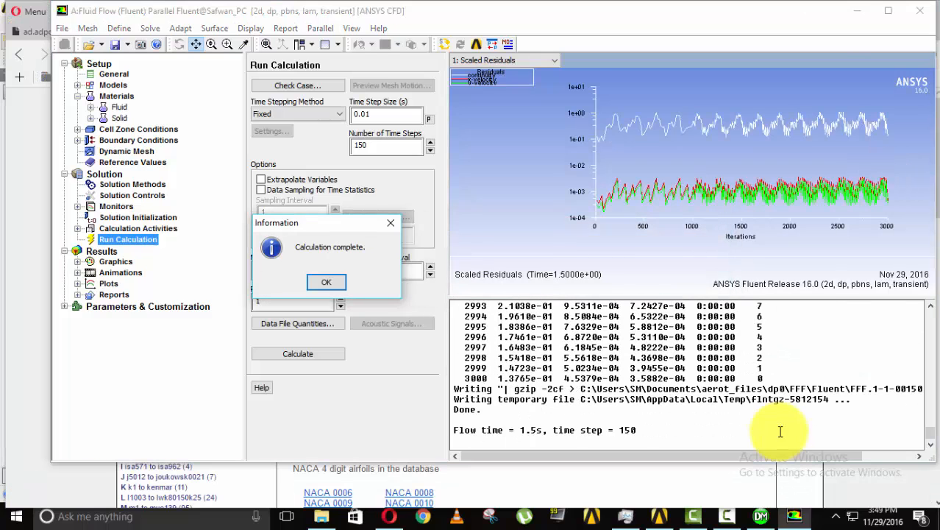
pyautogui.click(726, 516)
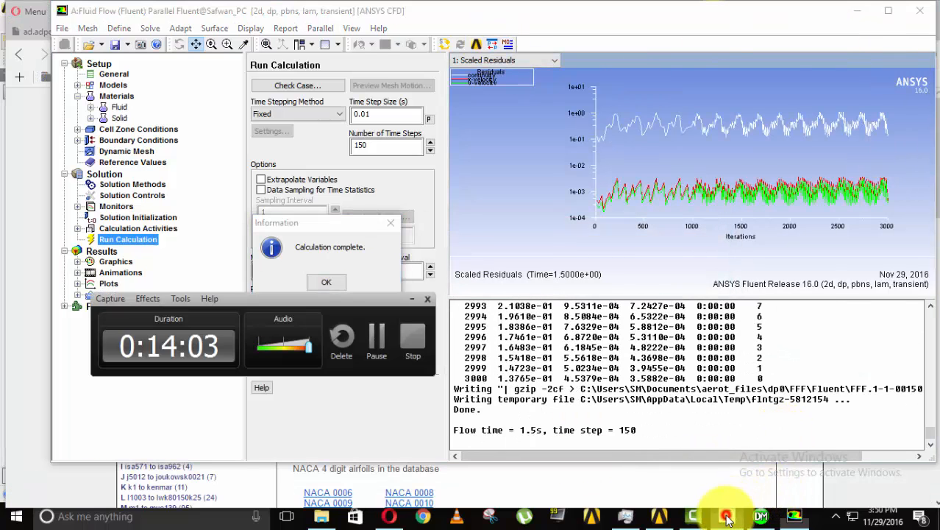
pyautogui.click(409, 299)
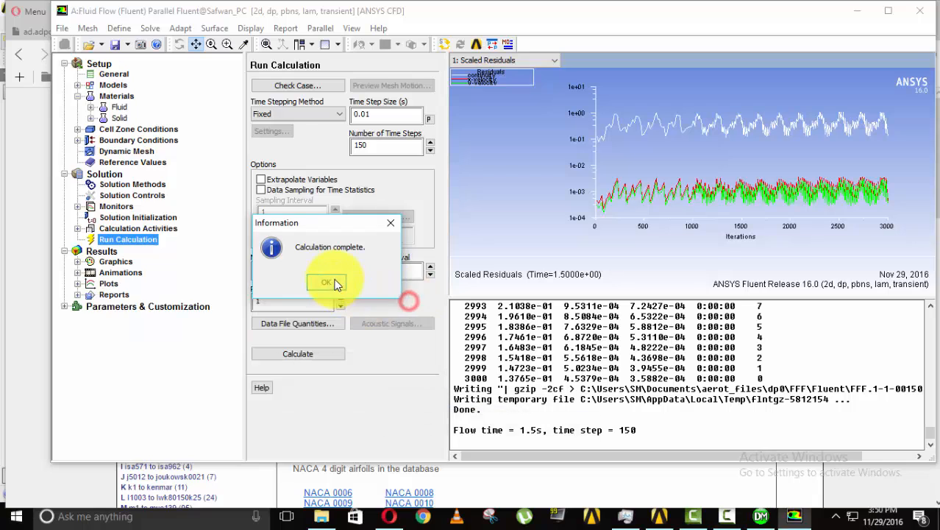
pyautogui.click(332, 283)
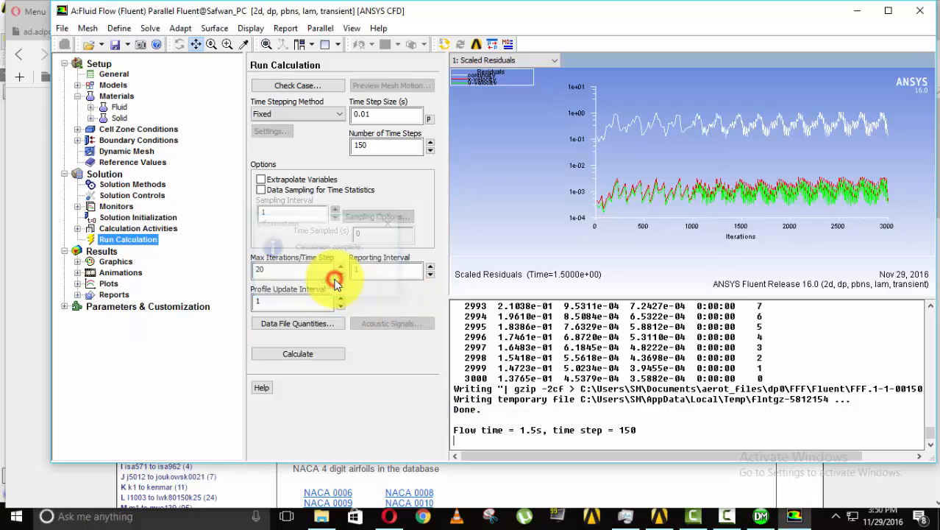
# Close Fluent and open the Results cell of the Fluid Flow (Fluent) system in CFD-Post.
pyautogui.click(920, 11)
pyautogui.click(297, 283)
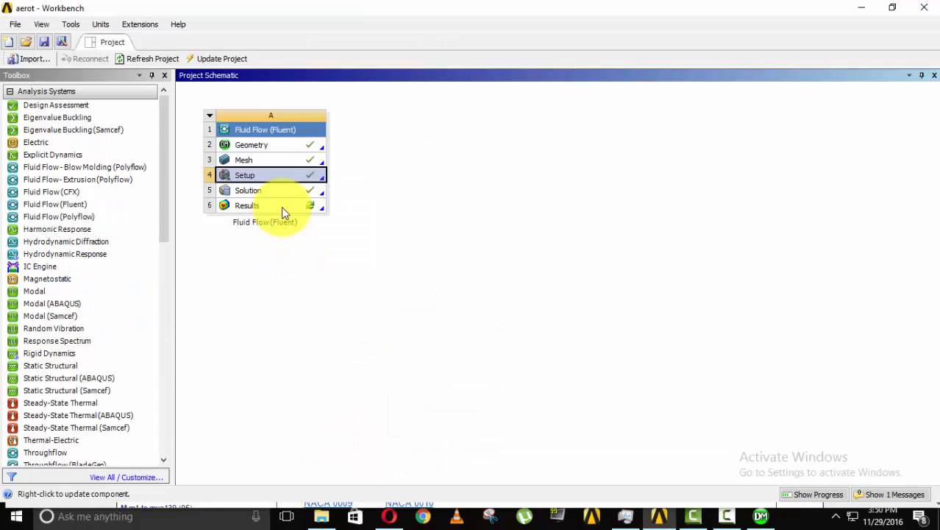
pyautogui.doubleClick(282, 206)
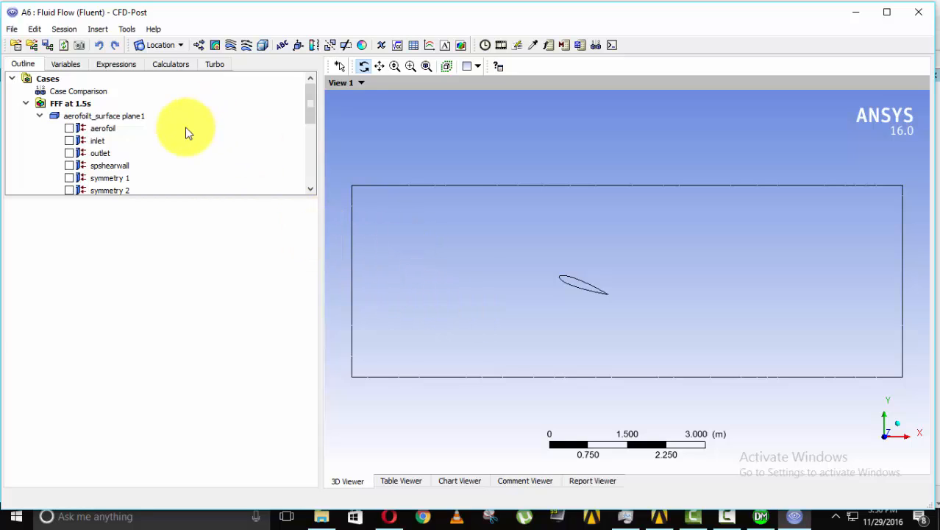
# Create a 3D velocity streamline plot starting from the inlet with 100 equally spaced points.
pyautogui.moveTo(309, 119); pyautogui.dragTo(310, 133)
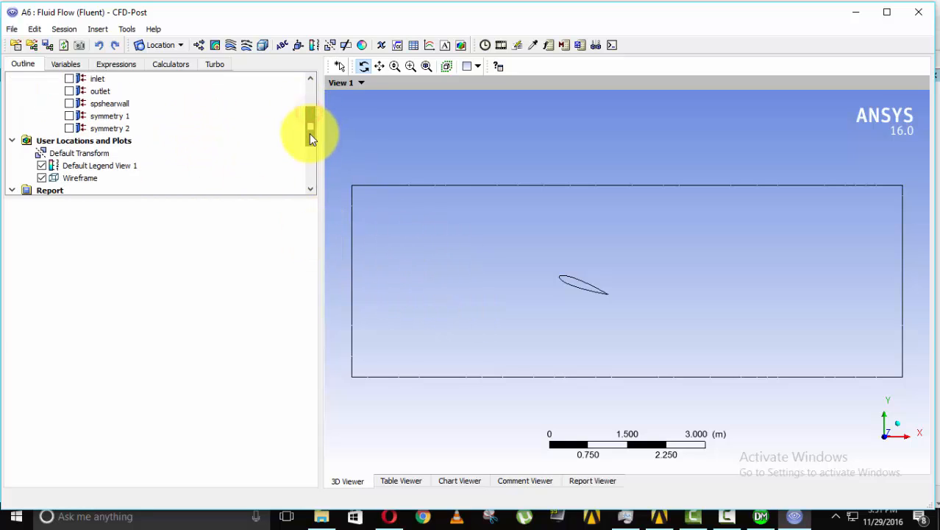
pyautogui.click(230, 48)
pyautogui.click(261, 106)
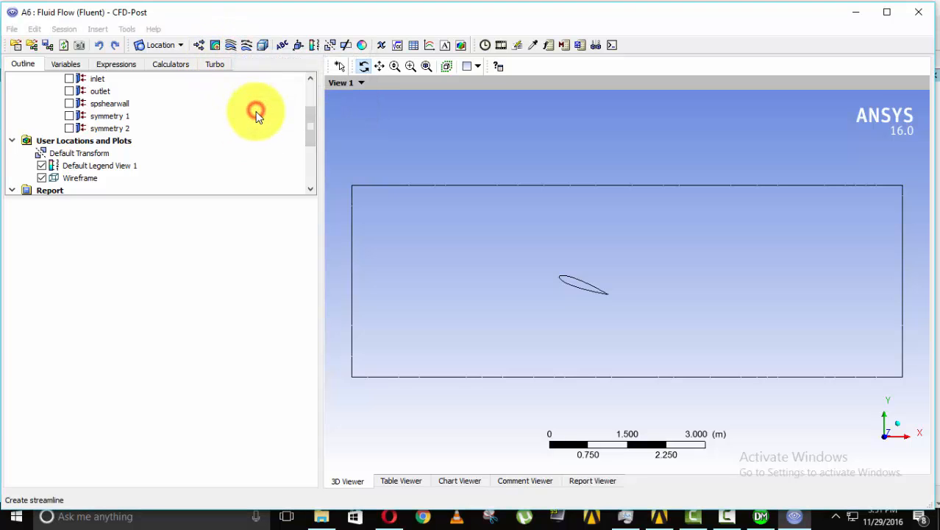
pyautogui.click(119, 294)
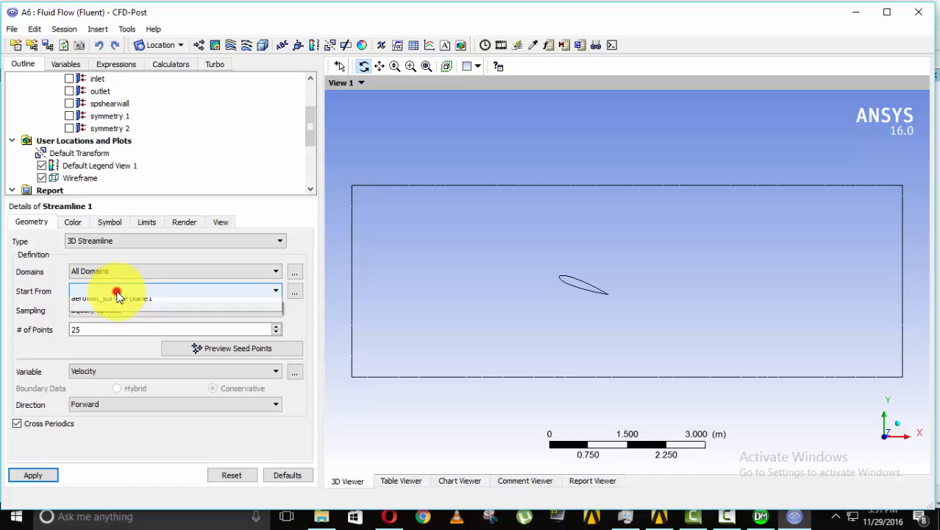
pyautogui.click(98, 312)
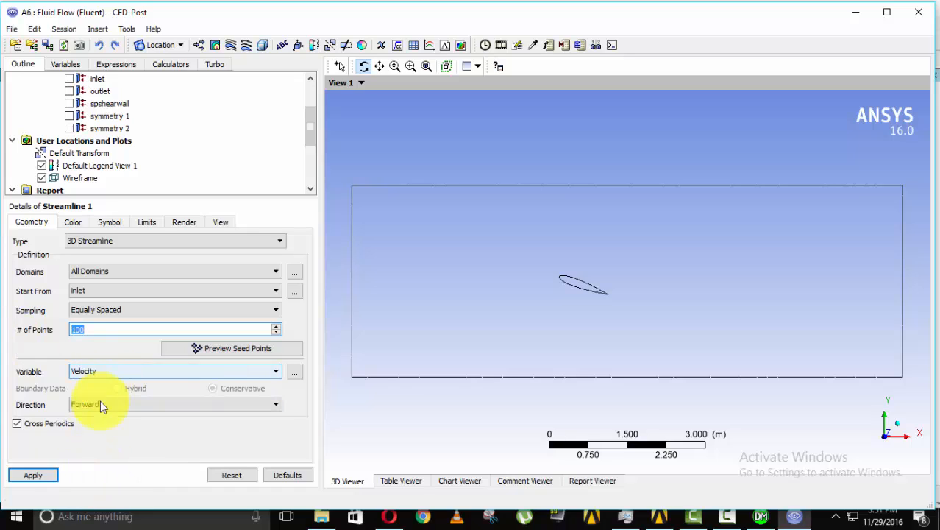
pyautogui.click(33, 475)
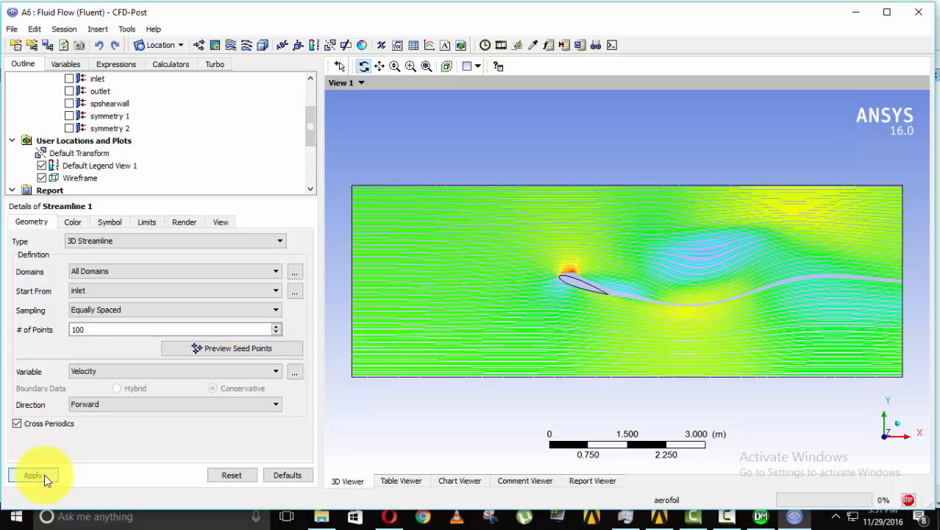
pyautogui.moveTo(647, 289); pyautogui.dragTo(661, 313)
pyautogui.scroll(-2, 660, 314)
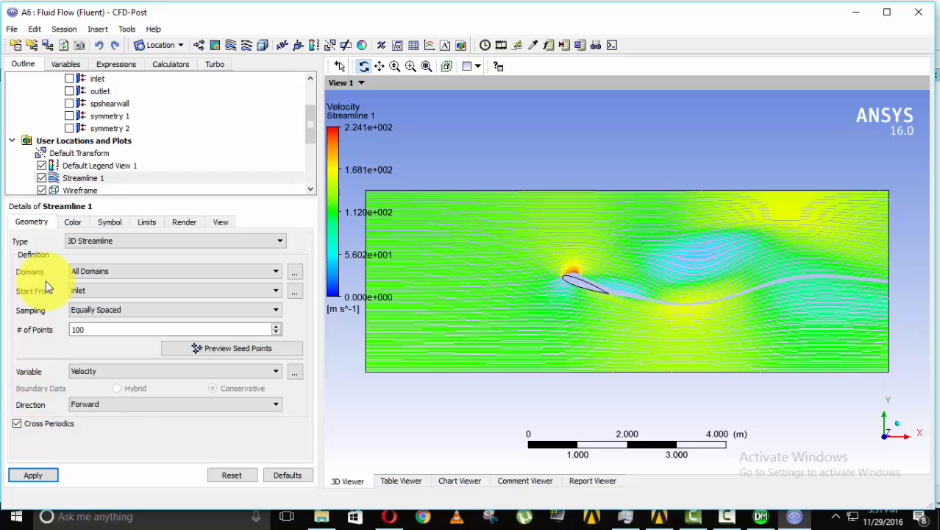
# Hide Streamline 1 and create a contour of Velocity in Stn Frame u on symmetry 1 with 50 contours.
pyautogui.click(41, 178)
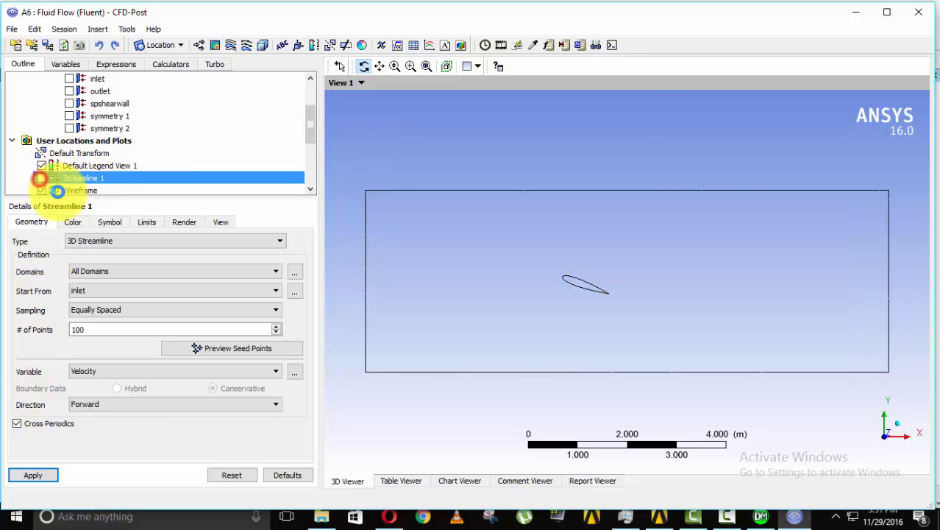
pyautogui.click(215, 45)
pyautogui.click(248, 104)
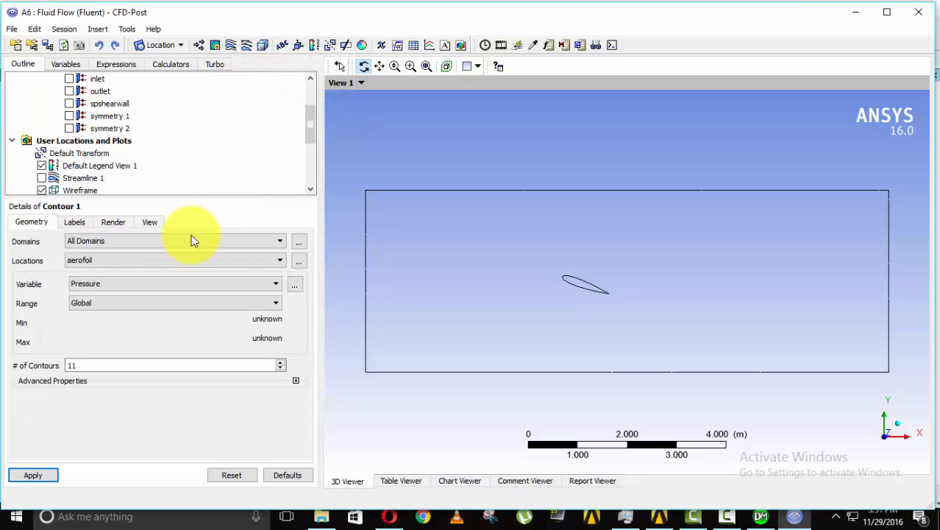
pyautogui.click(137, 288)
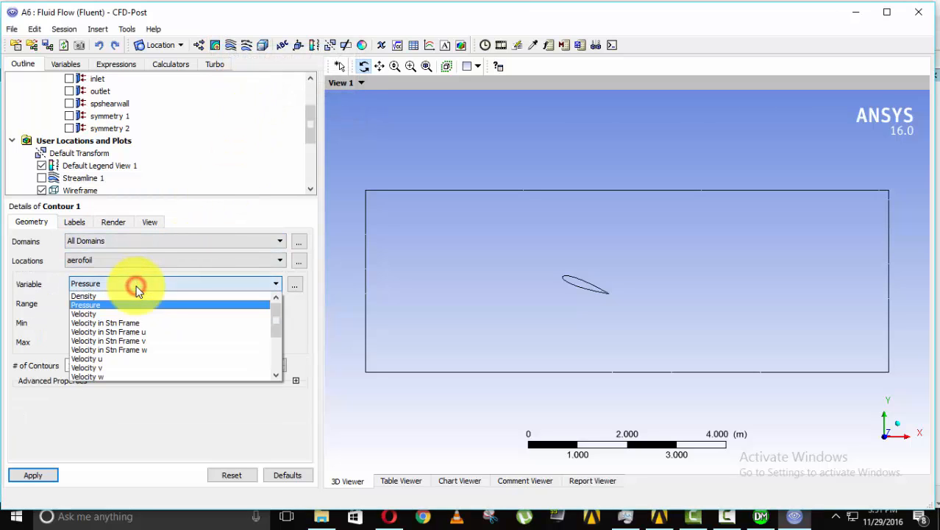
pyautogui.click(142, 332)
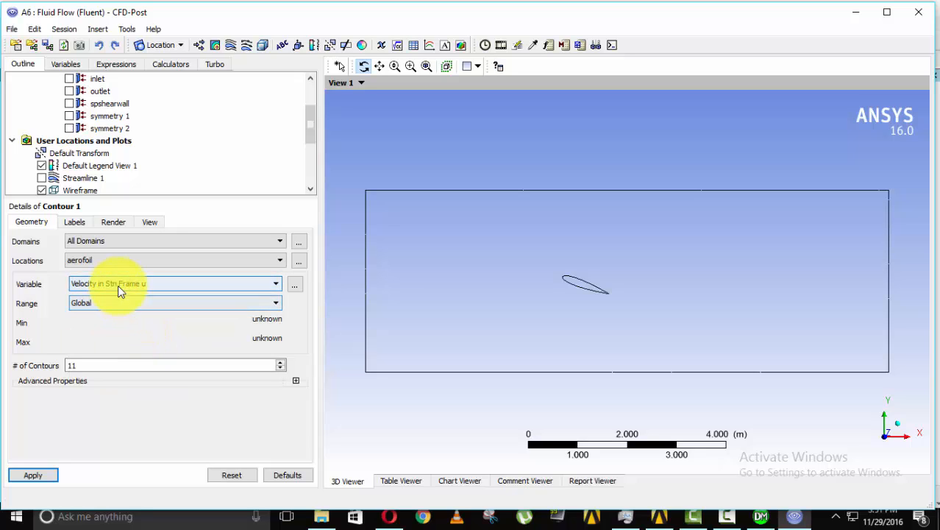
pyautogui.click(110, 263)
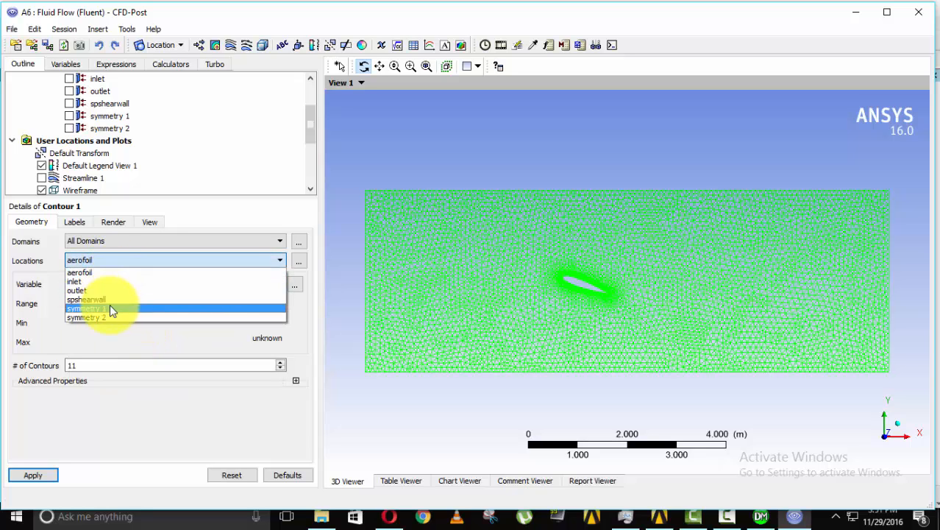
pyautogui.click(109, 309)
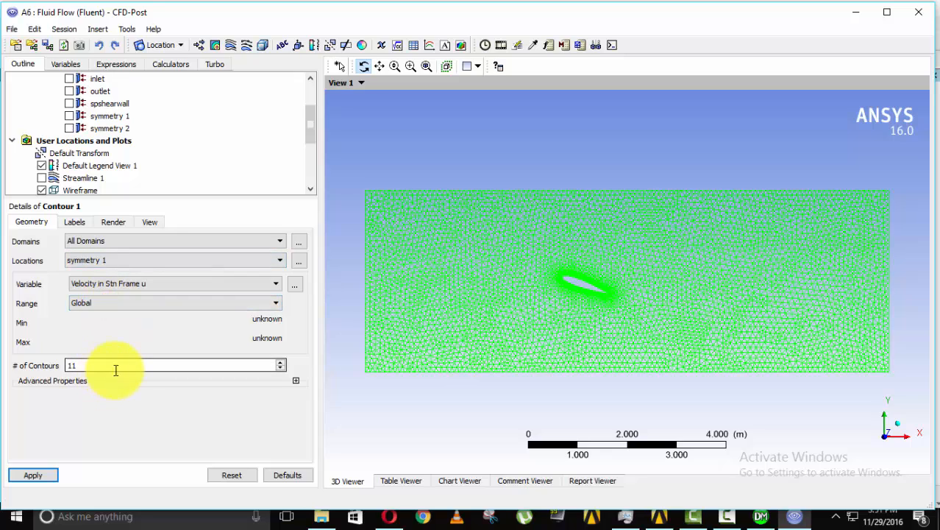
pyautogui.moveTo(114, 370); pyautogui.dragTo(40, 370)
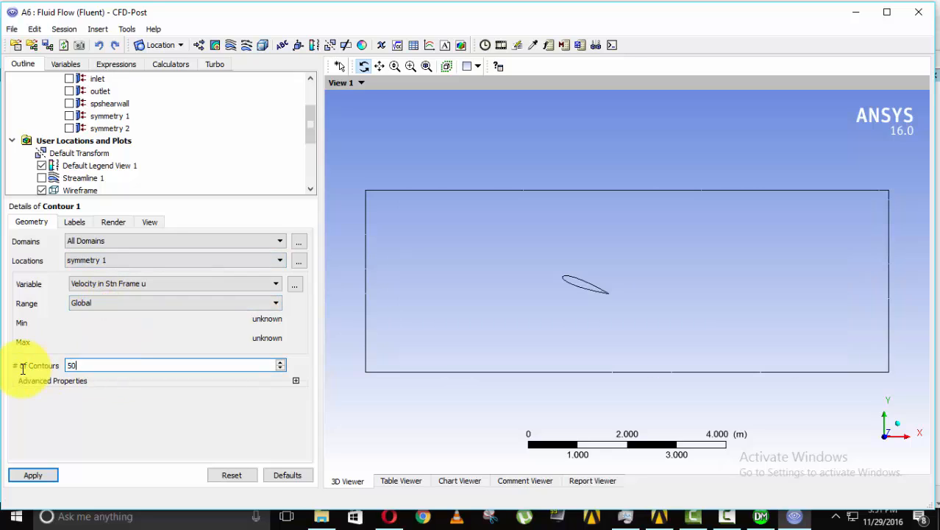
pyautogui.click(38, 478)
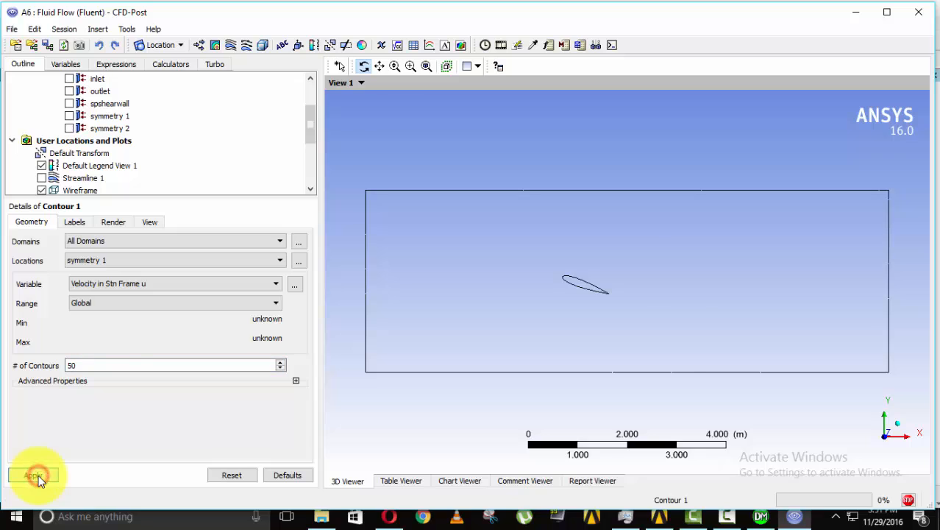
pyautogui.scroll(5, 565, 300)
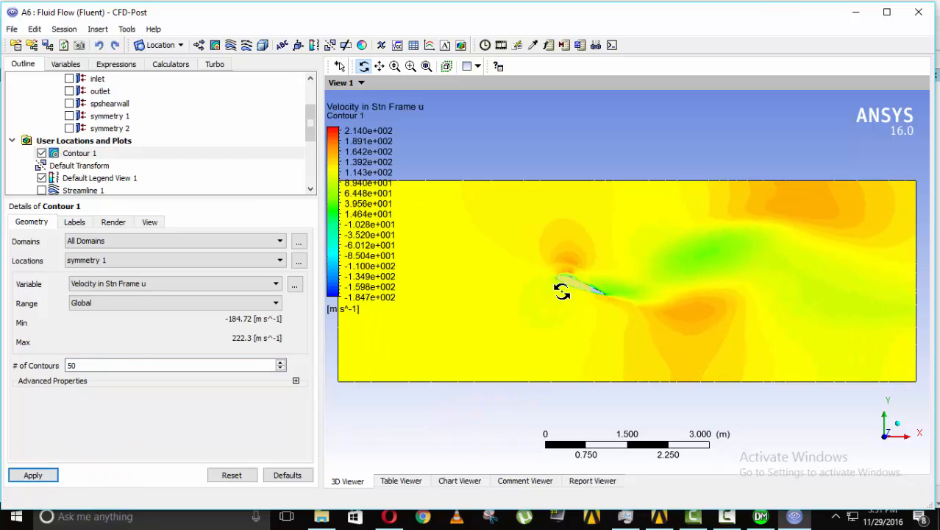
pyautogui.scroll(4, 562, 292)
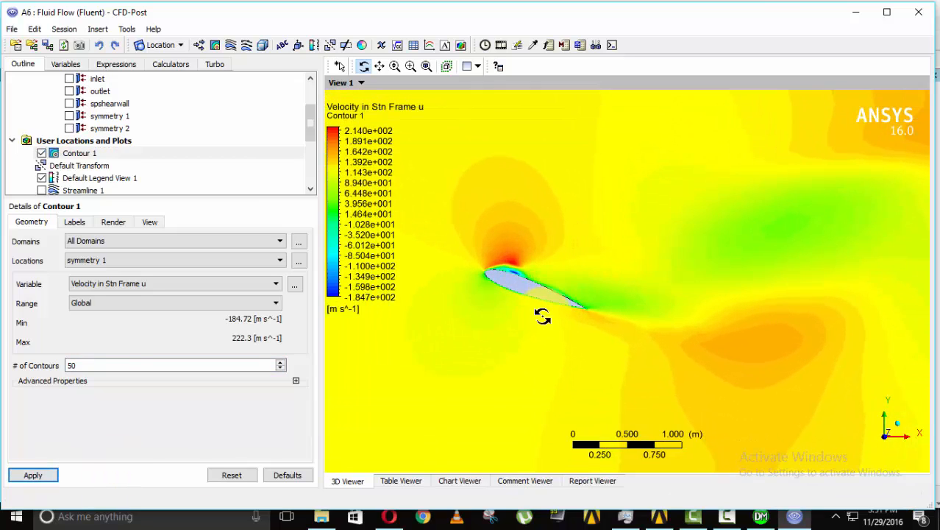
# Change the contour's color map to FLUENT Rainbow in its advanced properties and apply it.
pyautogui.click(76, 223)
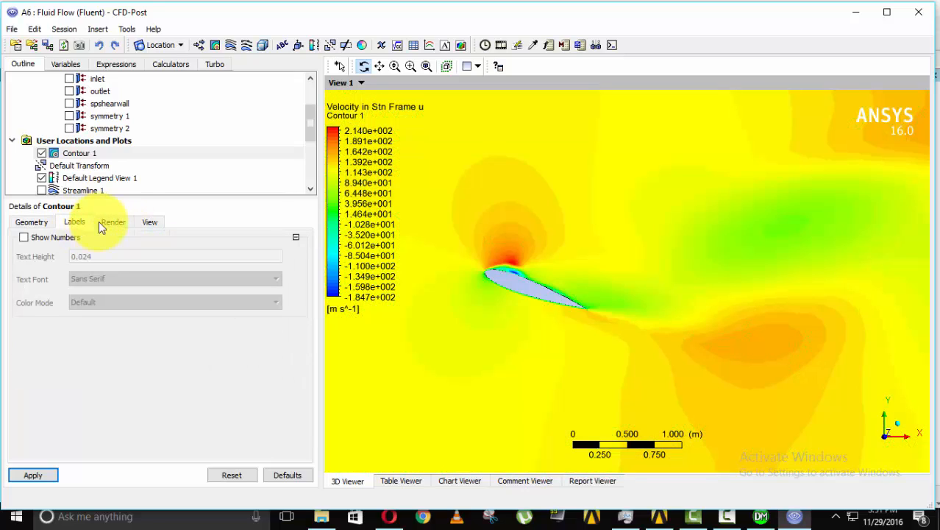
pyautogui.click(32, 222)
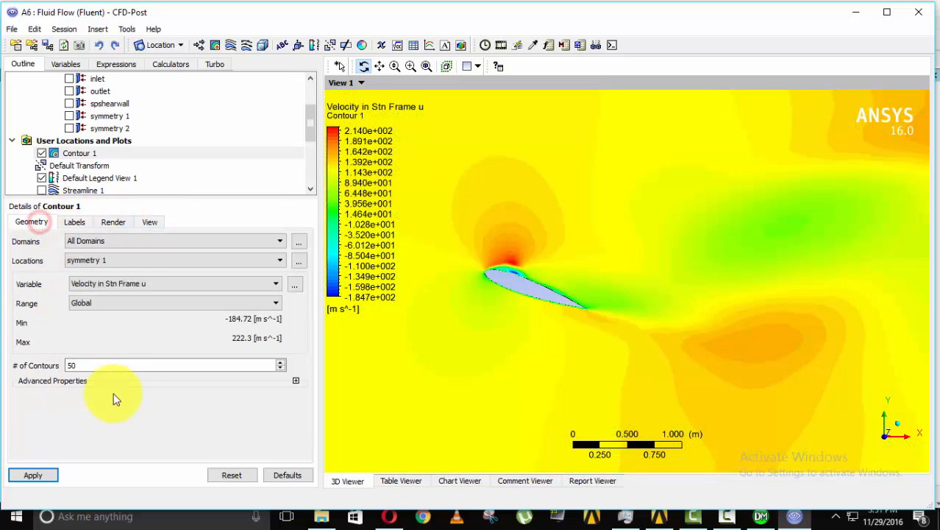
pyautogui.click(295, 382)
pyautogui.scroll(-1, 270, 408)
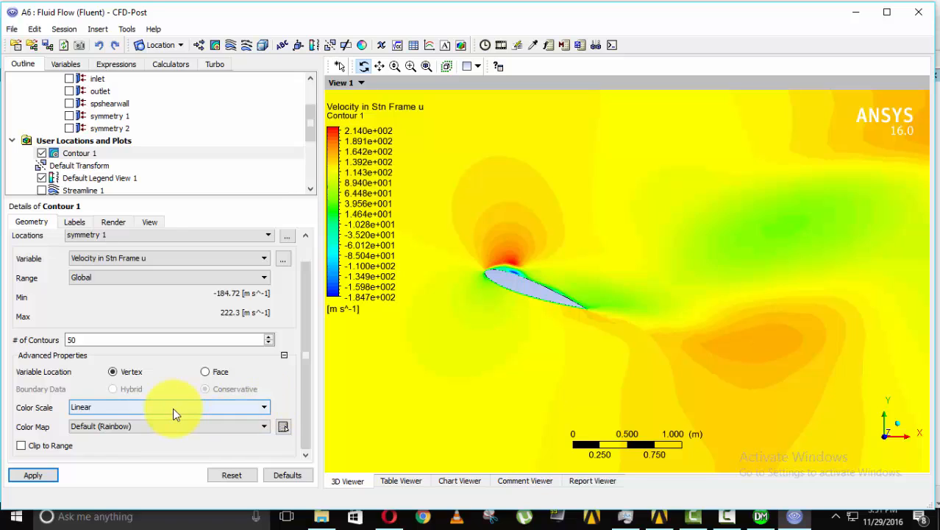
pyautogui.click(164, 426)
pyautogui.click(160, 436)
pyautogui.click(176, 427)
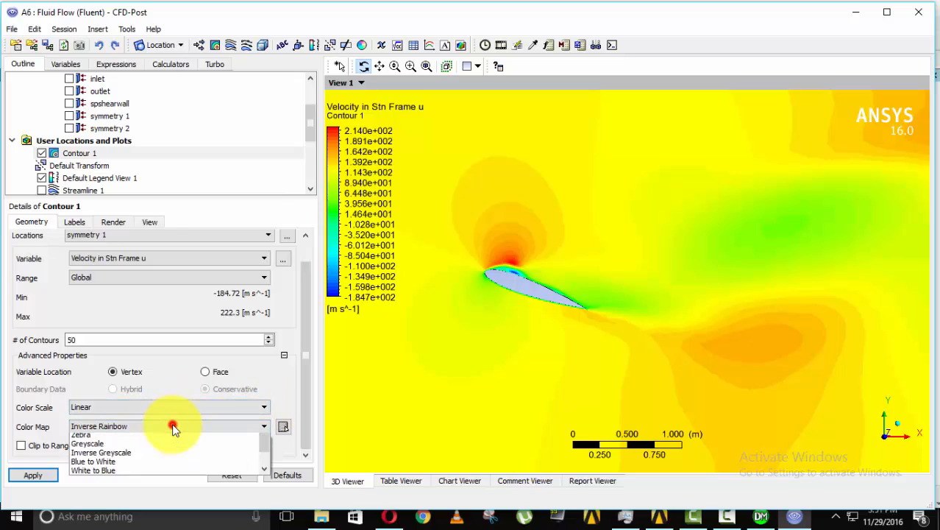
pyautogui.scroll(-1, 151, 477)
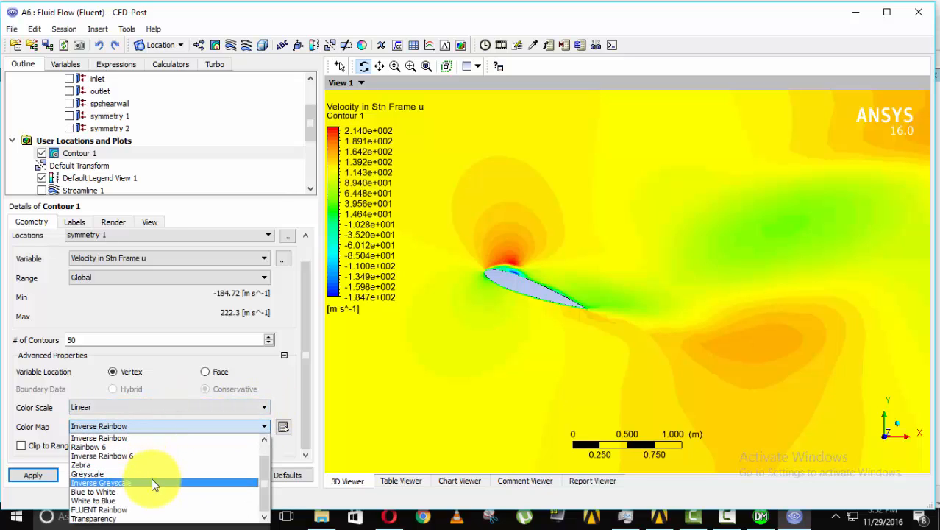
pyautogui.click(126, 508)
pyautogui.click(22, 474)
pyautogui.scroll(-2, 695, 354)
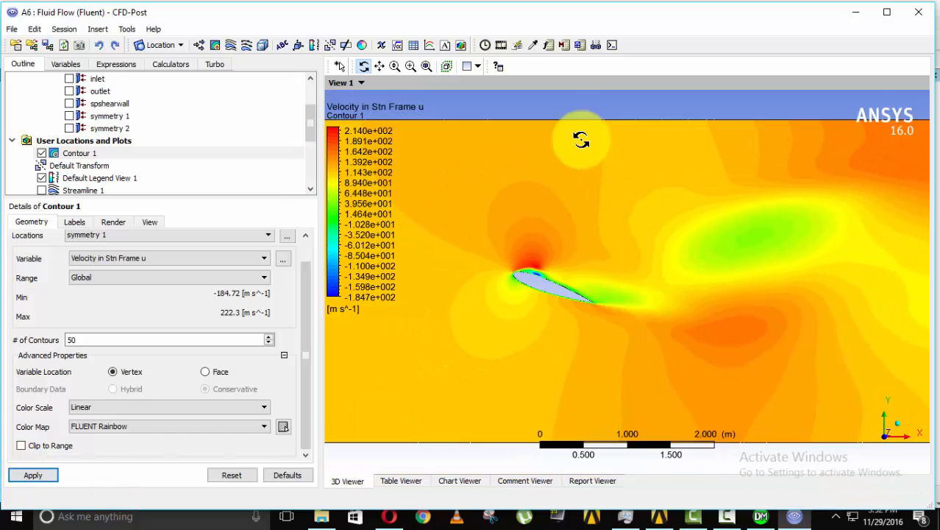
# Play a quick animation of the Timesteps with endless repetition turned off and a repeat count of 1.
pyautogui.click(499, 46)
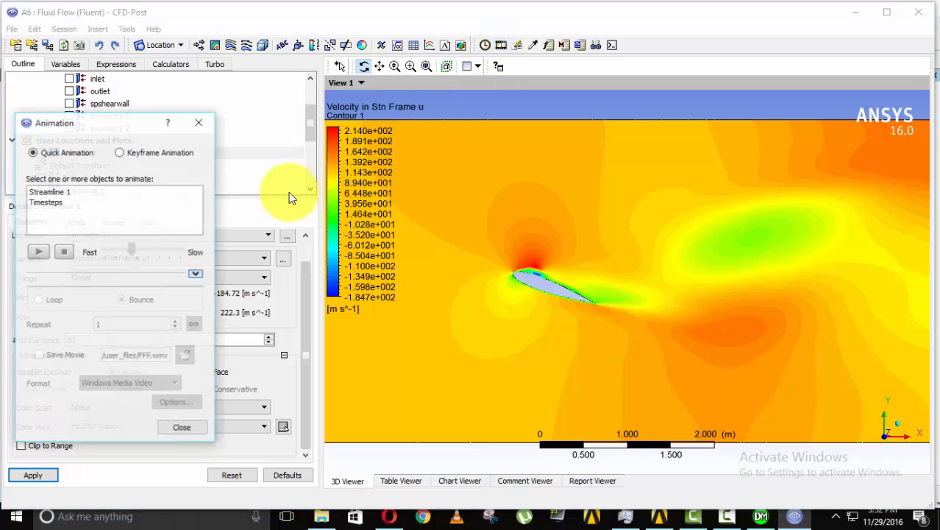
pyautogui.click(48, 204)
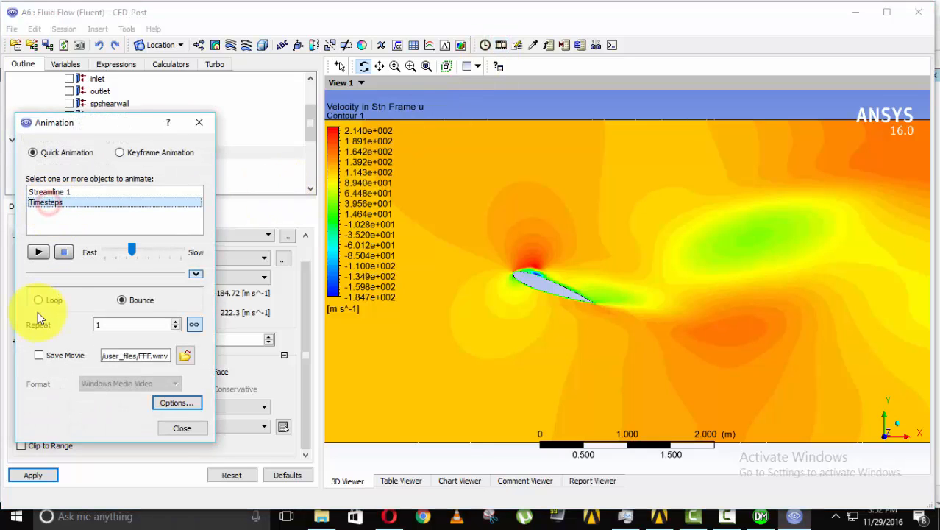
pyautogui.click(194, 326)
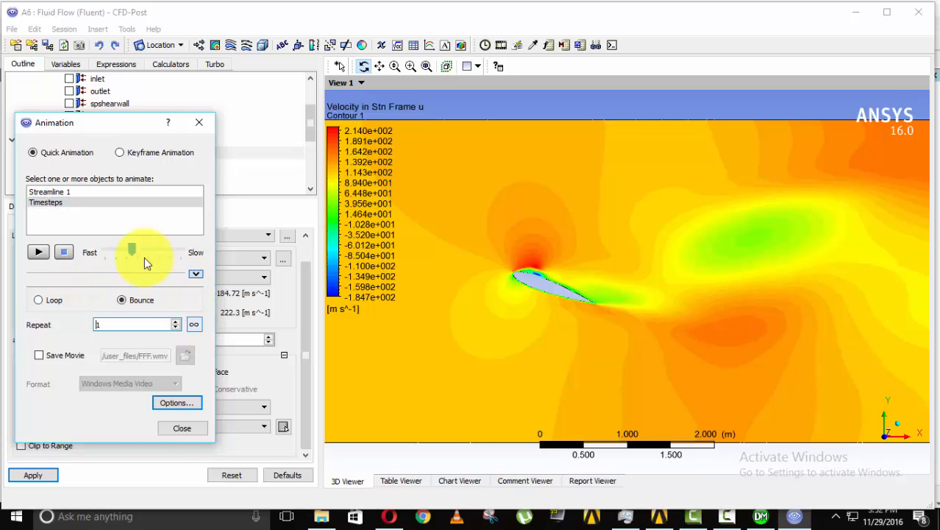
pyautogui.click(38, 253)
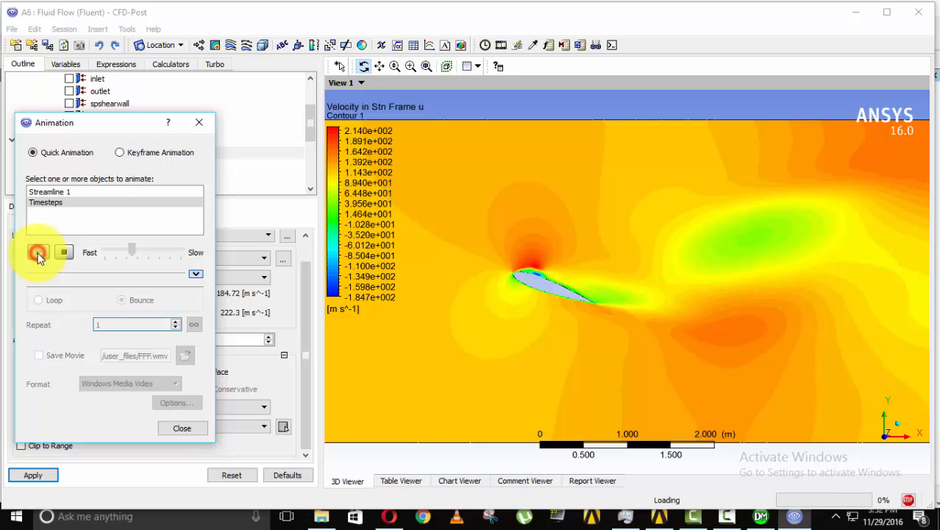